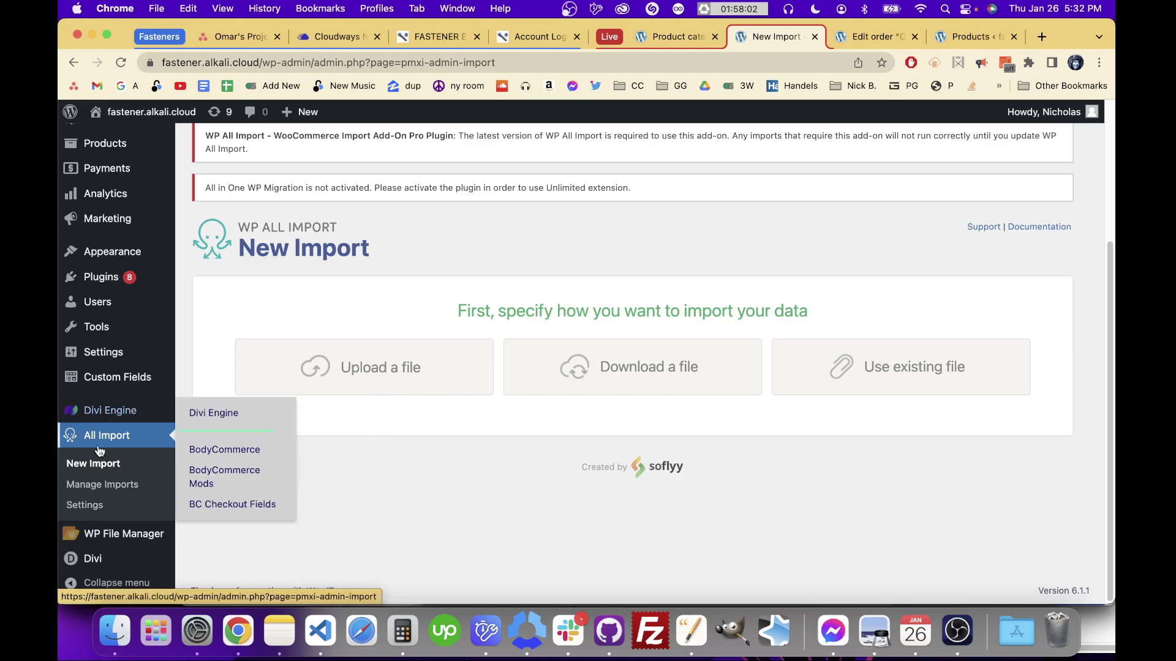
scroll(147, 264, "up", 1)
scroll(147, 263, "up", 4)
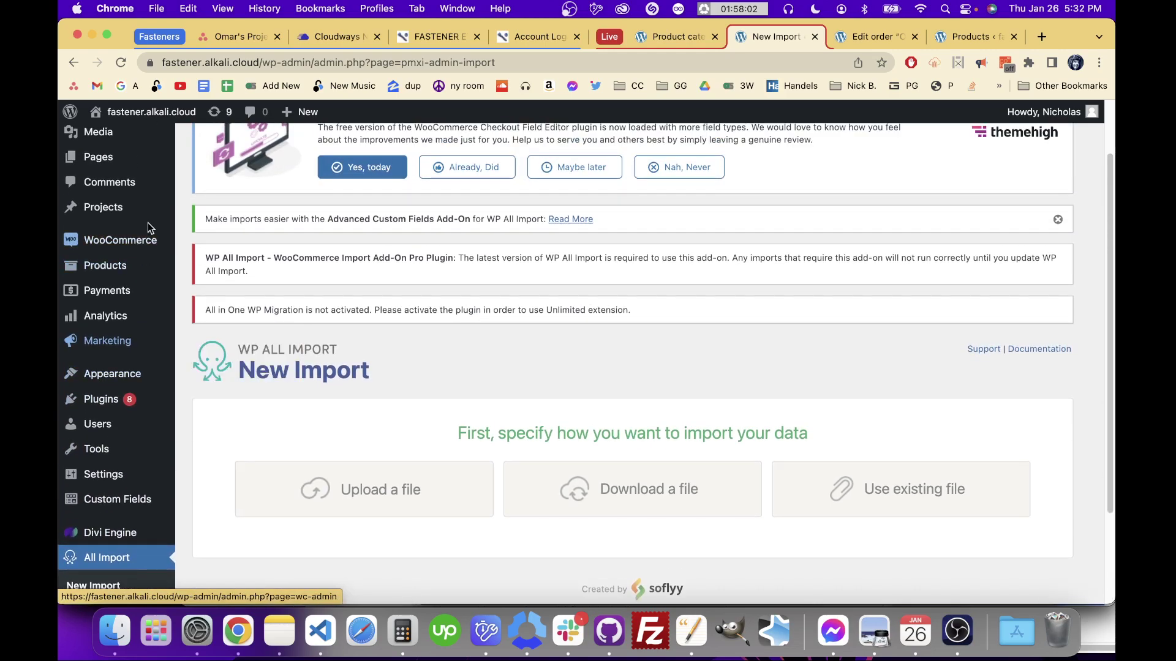
mouse_move(144, 242)
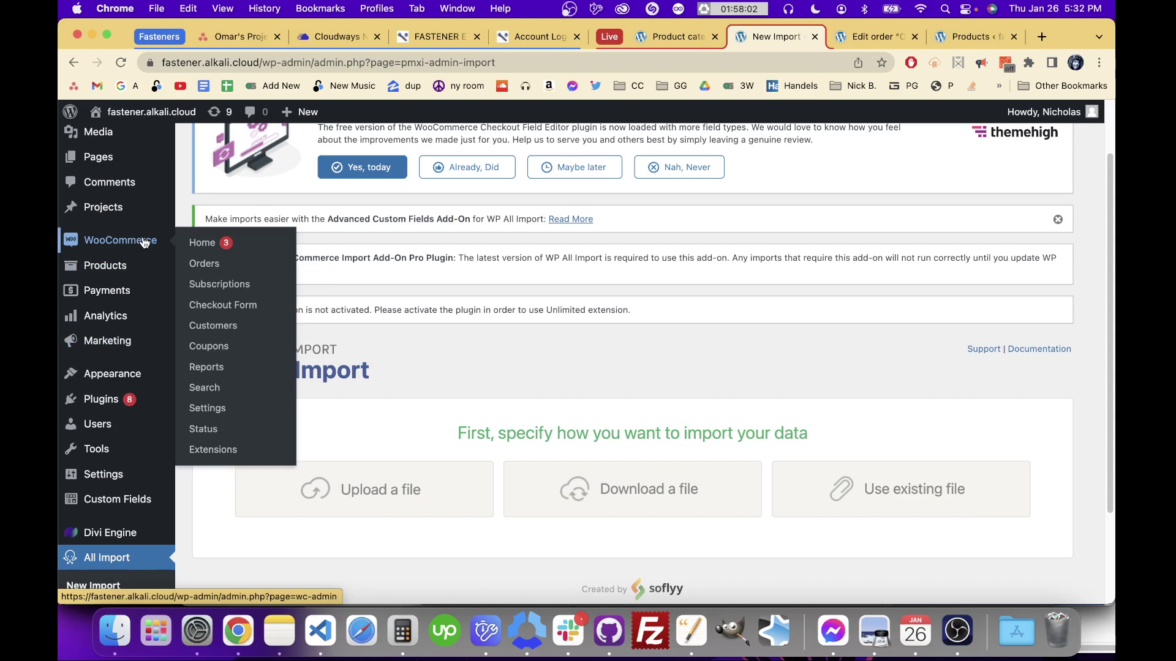
scroll(235, 543, "down", 1)
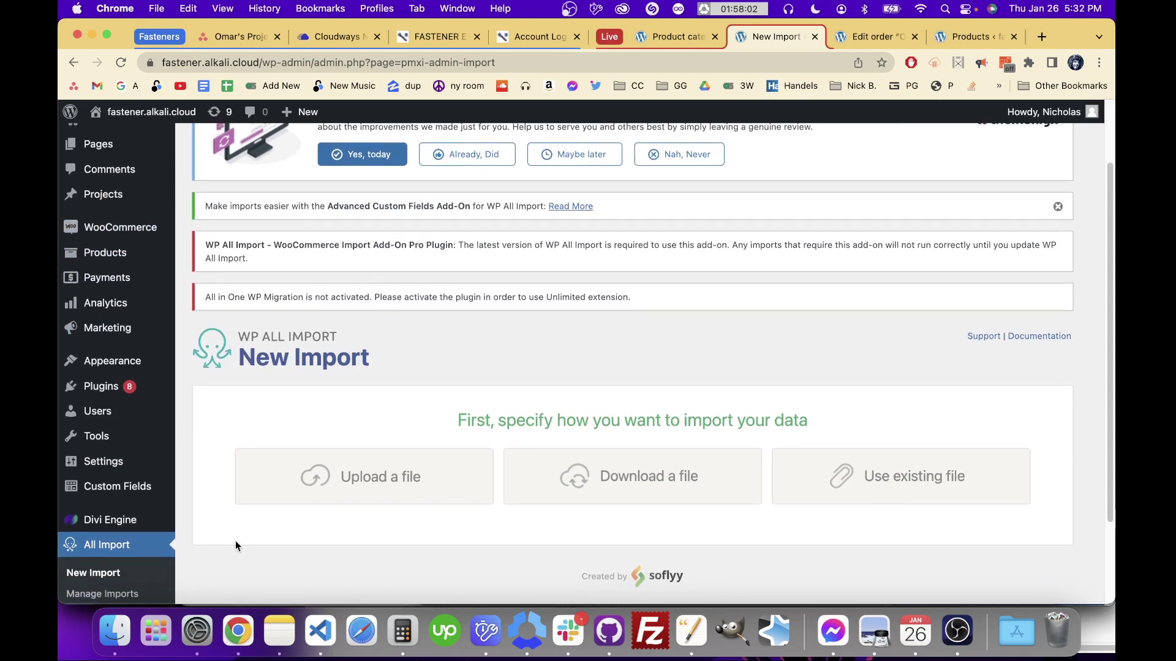
scroll(235, 542, "down", 4)
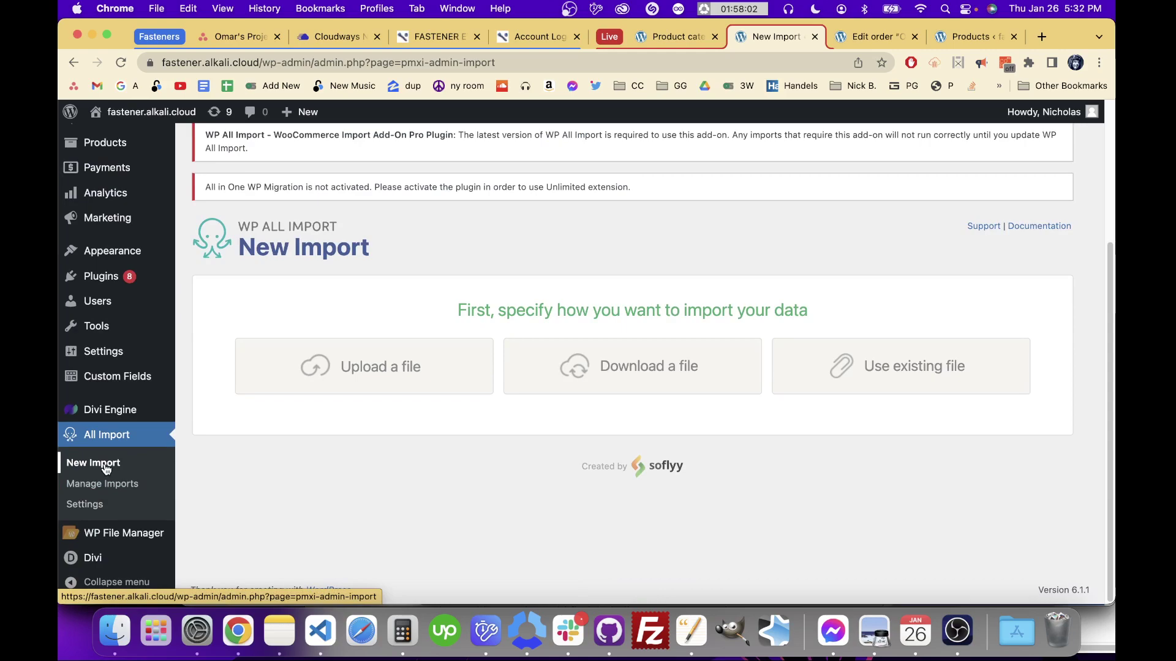
Step: Upload the Fas. Products 400 worksheet CSV from the Downloads folder as the source file for the new import
left_click(433, 369)
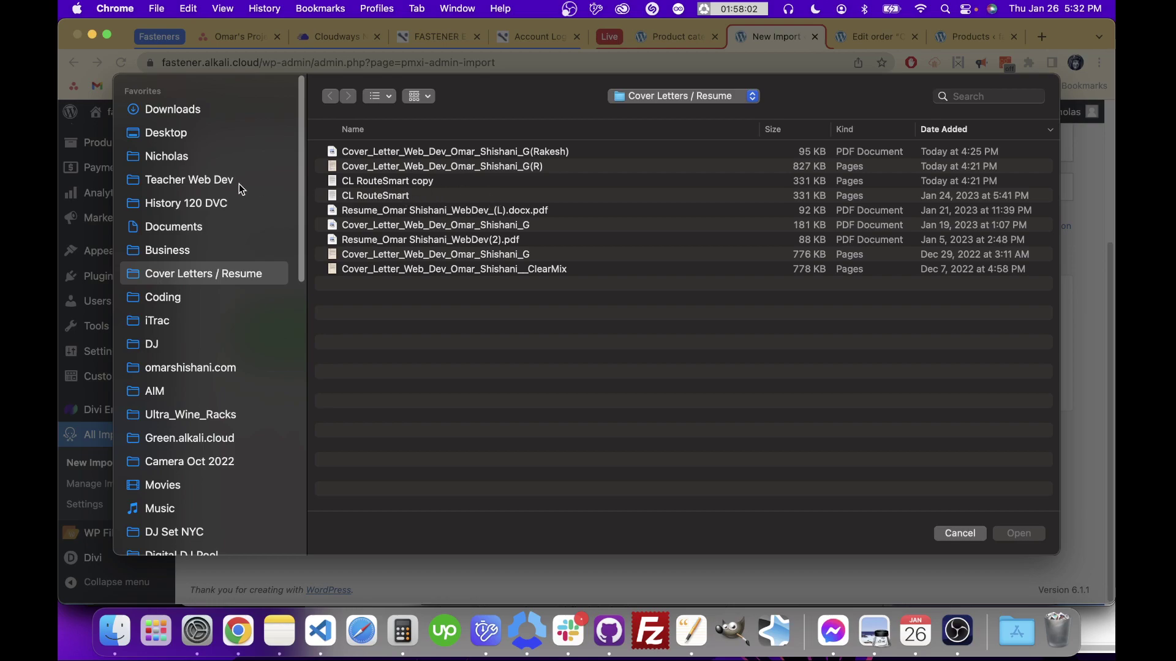
left_click(196, 125)
left_click(196, 111)
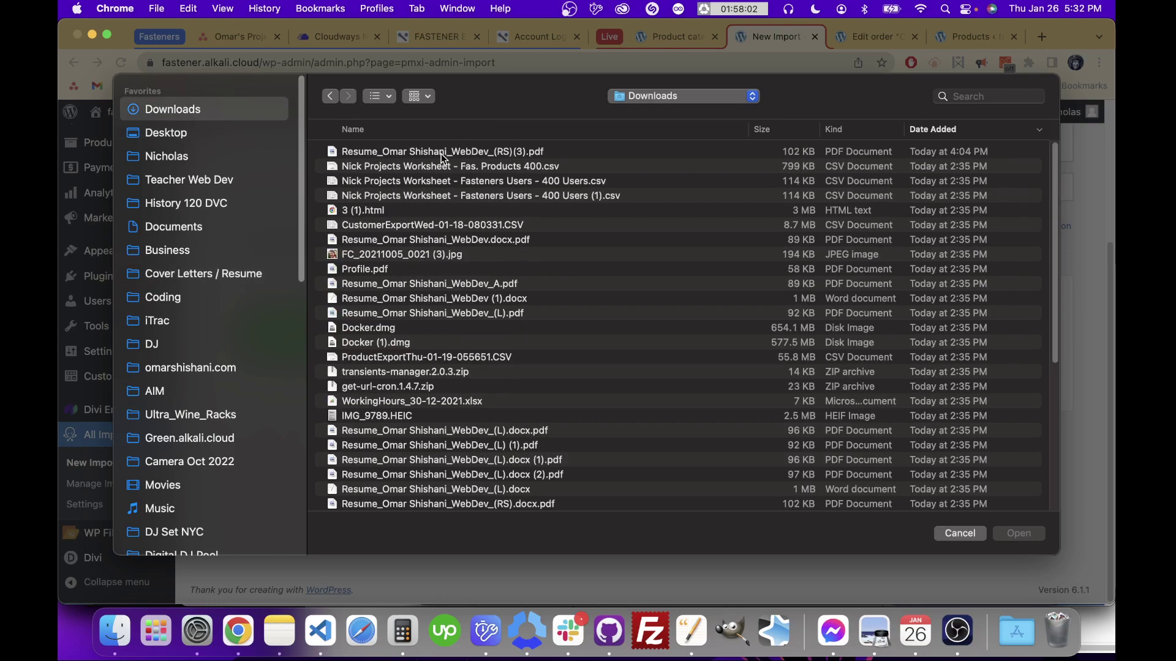
left_click(460, 170)
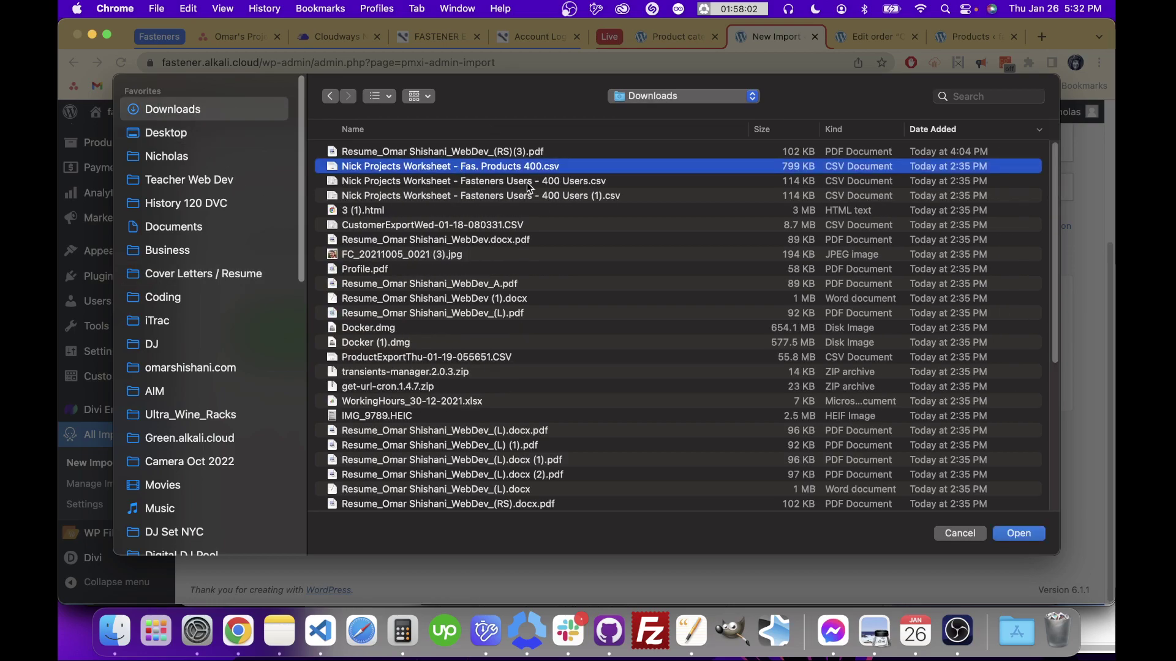
double_click(570, 167)
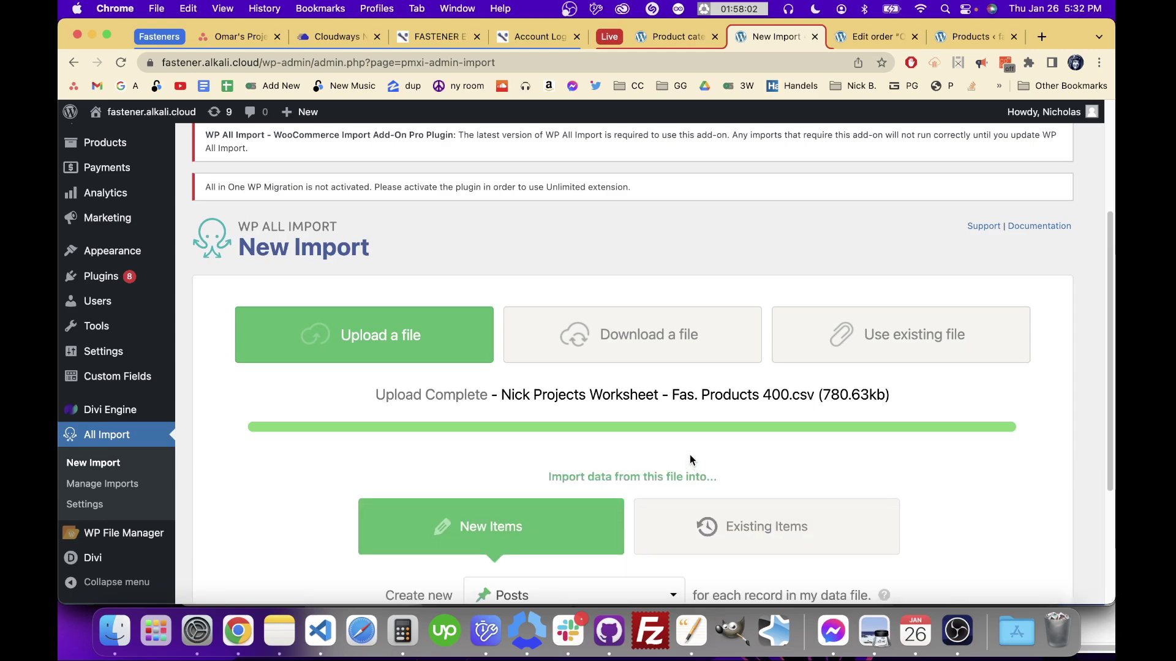
Step: Set the import to create new WooCommerce Products for each record and continue to Step 2
scroll(689, 461, "down", 3)
left_click(553, 408)
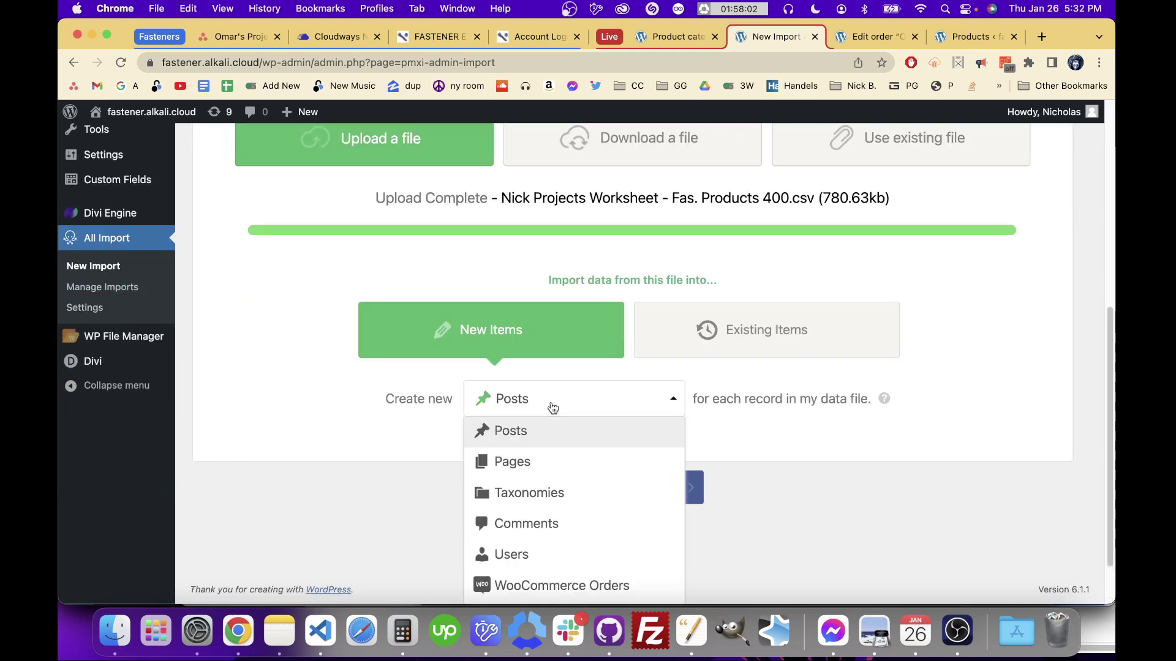
scroll(554, 409, "down", 2)
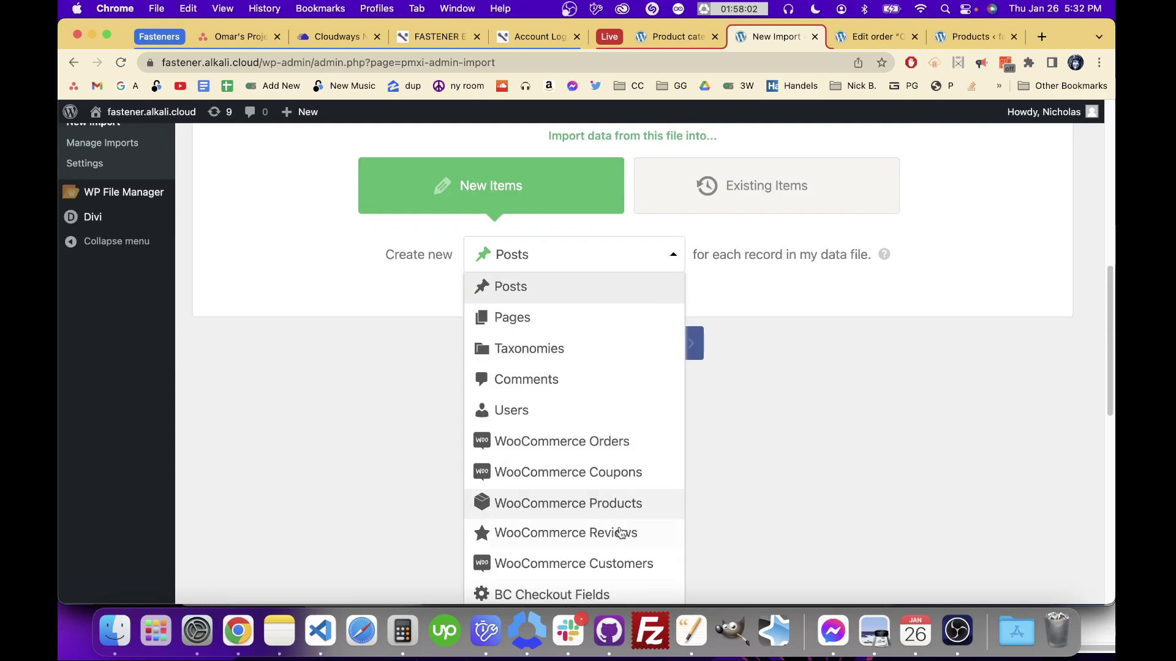
left_click(617, 502)
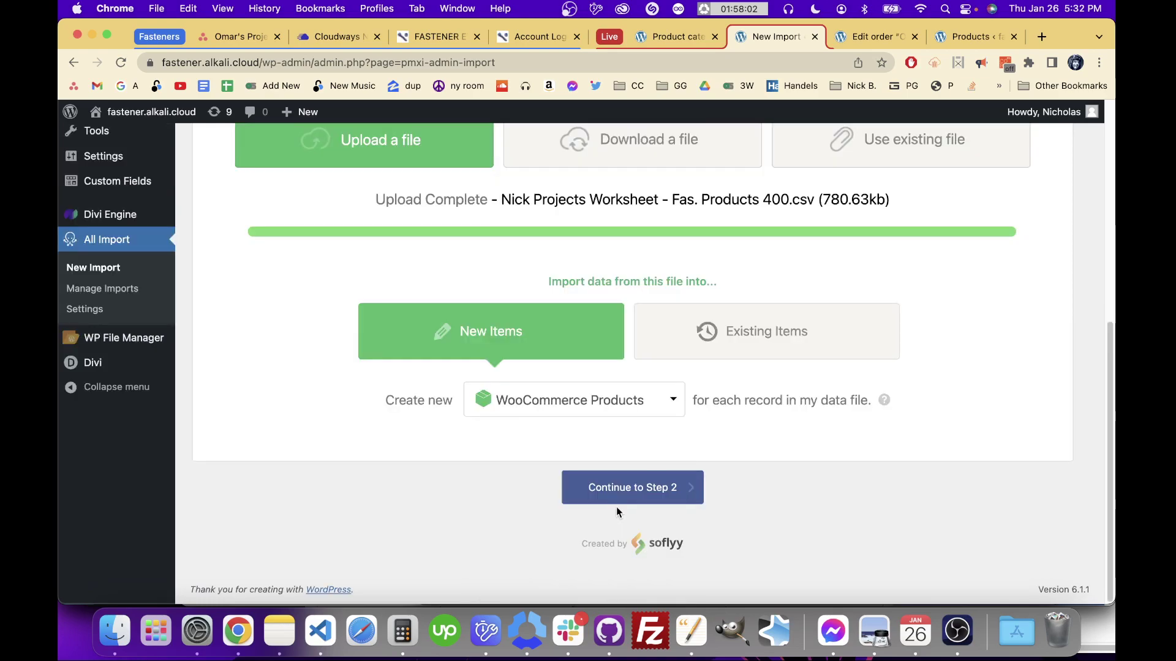
left_click(641, 488)
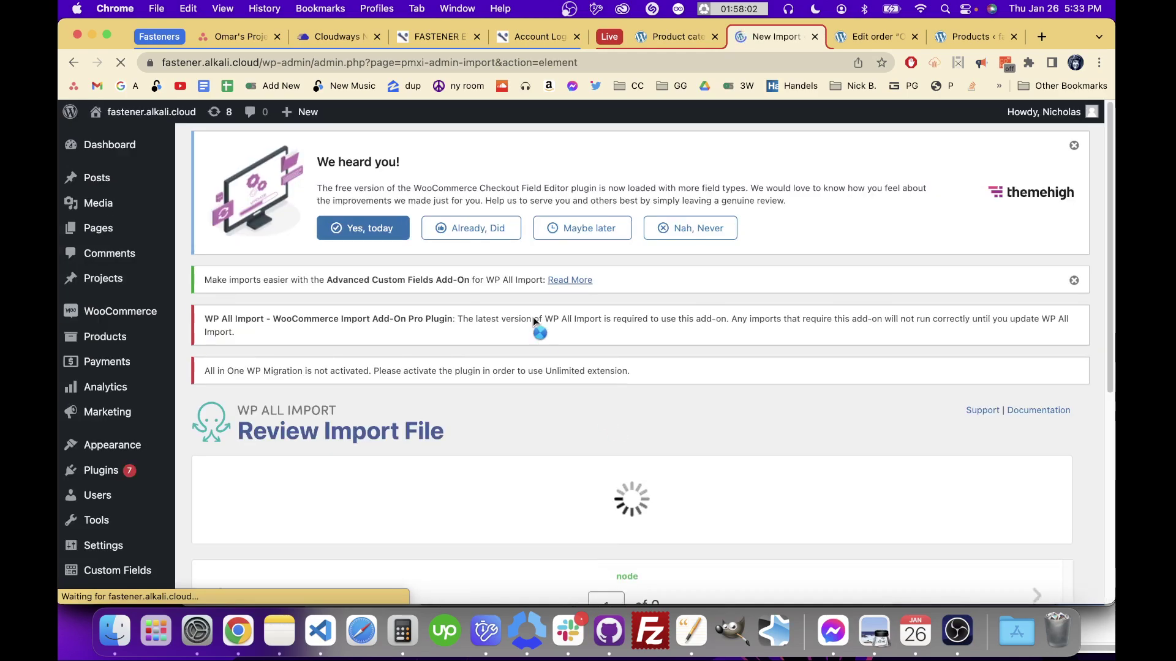
Step: Review the first product record of the import file and continue to Step 3 without adding filters
scroll(532, 307, "down", 5)
scroll(531, 305, "down", 5)
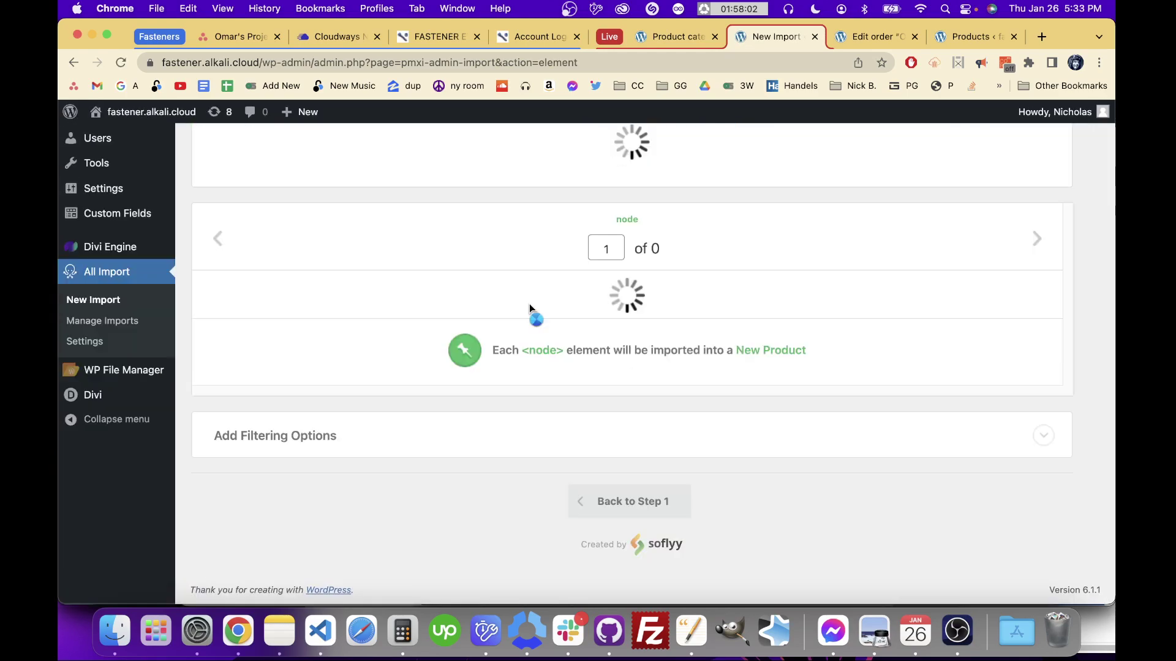
scroll(531, 308, "down", 10)
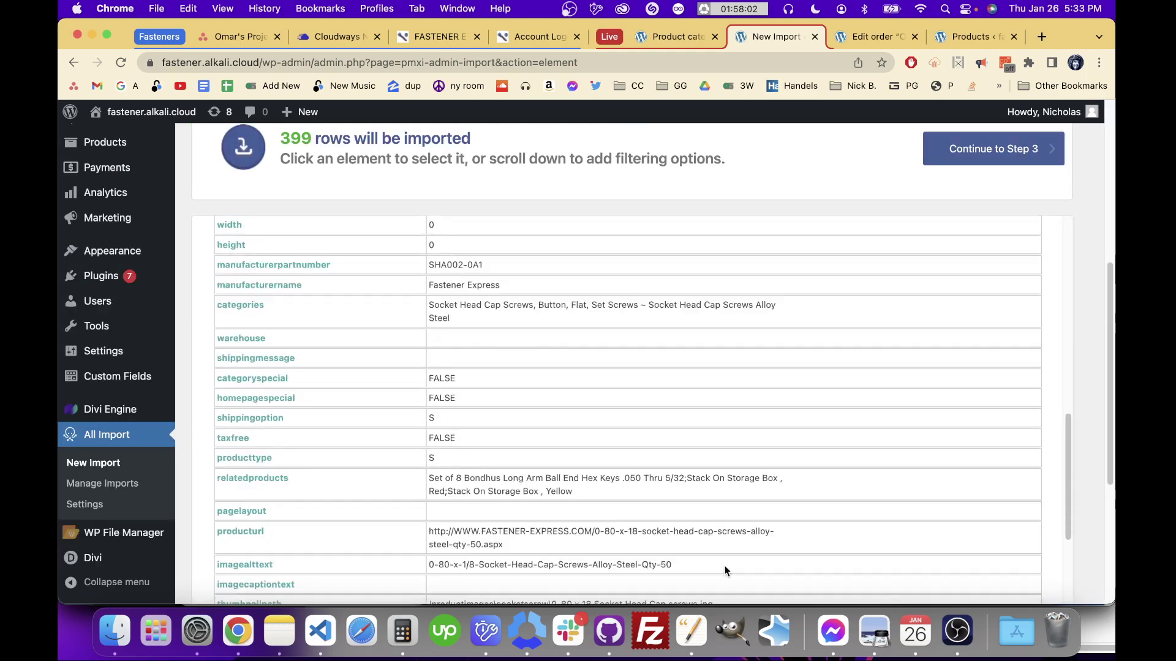
scroll(725, 560, "down", 5)
left_click(714, 498)
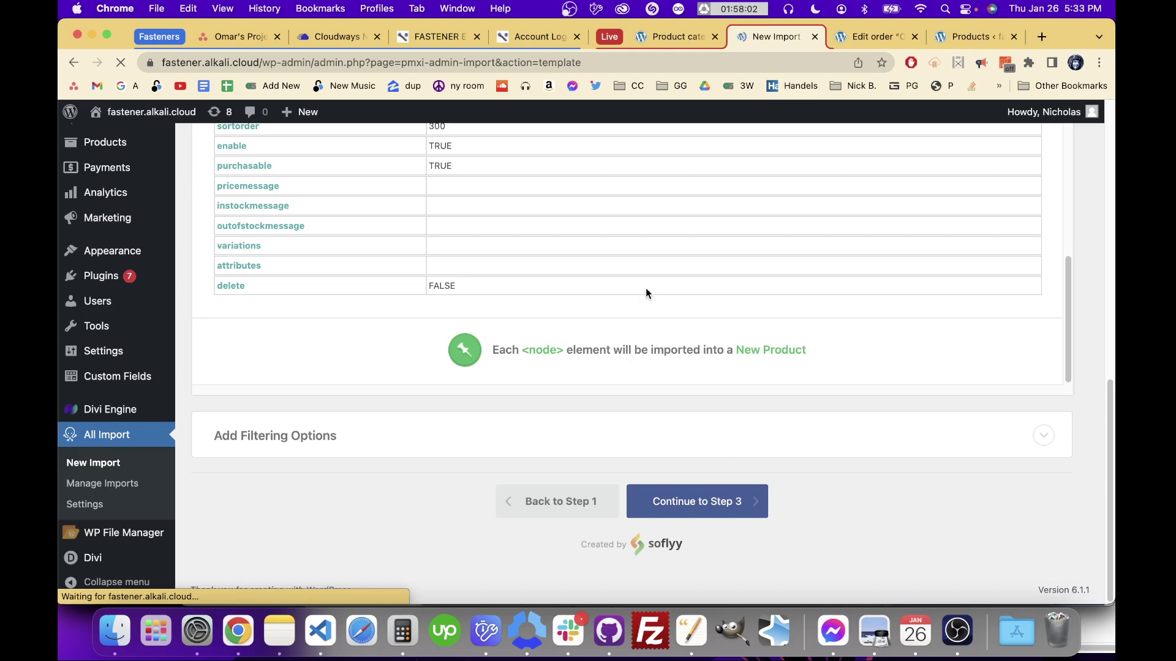
Step: Expand the Taxonomies, Categories, Tags section of the import template and enable Product categories
scroll(646, 303, "down", 3)
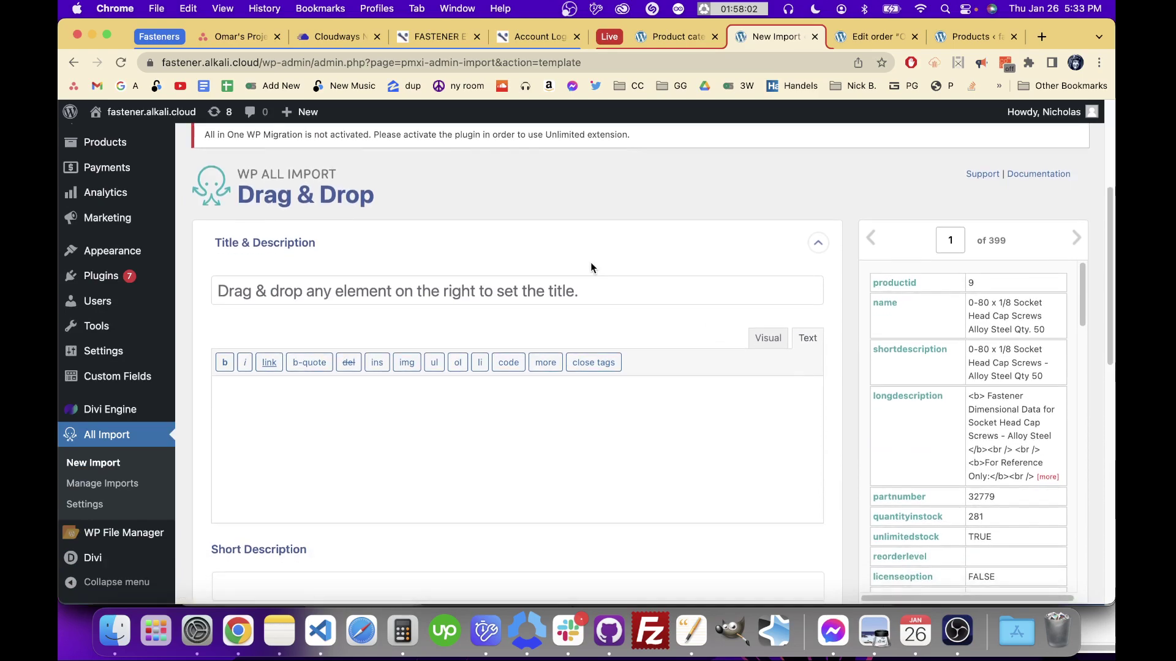
scroll(591, 263, "down", 3)
scroll(591, 264, "down", 2)
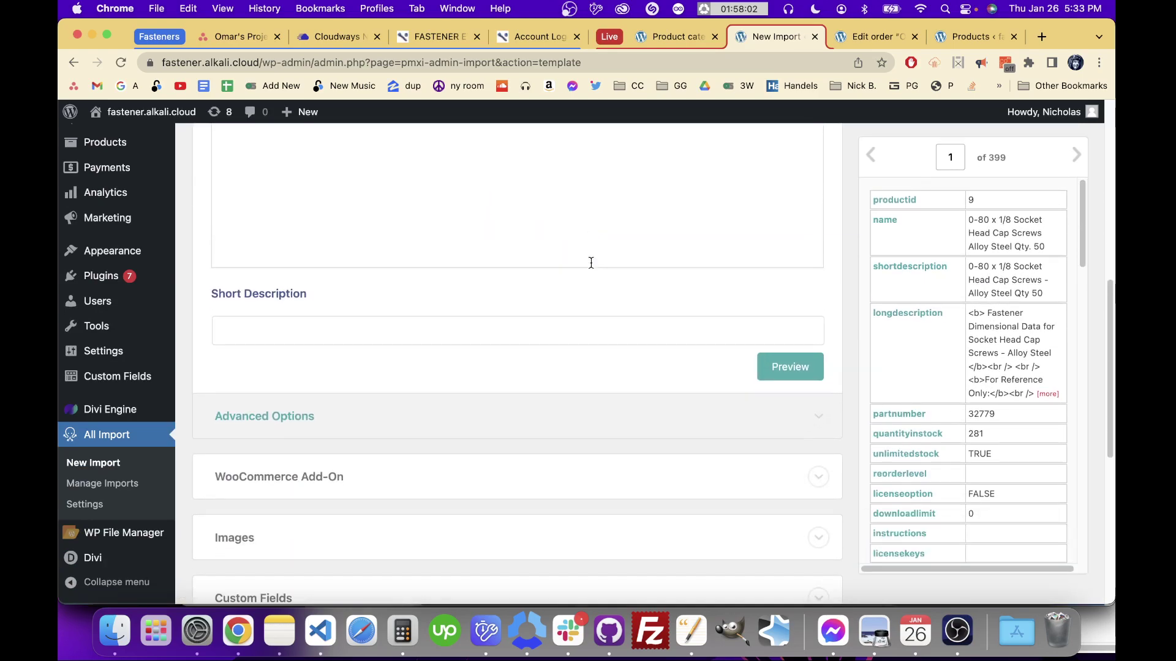
scroll(591, 263, "down", 5)
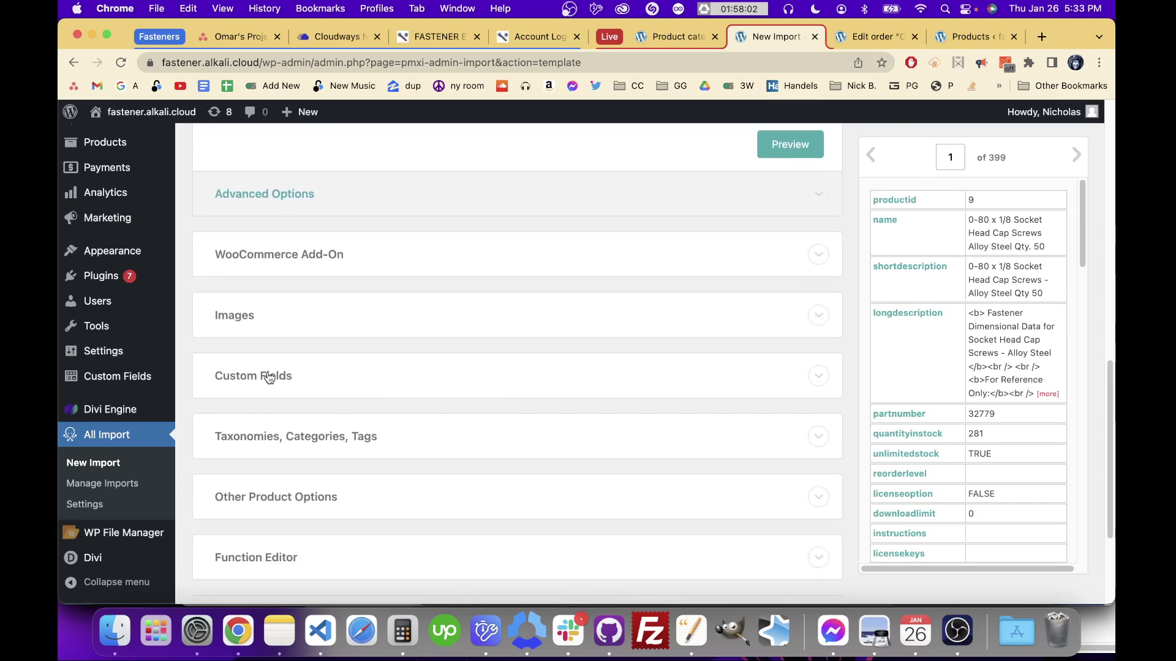
left_click(338, 383)
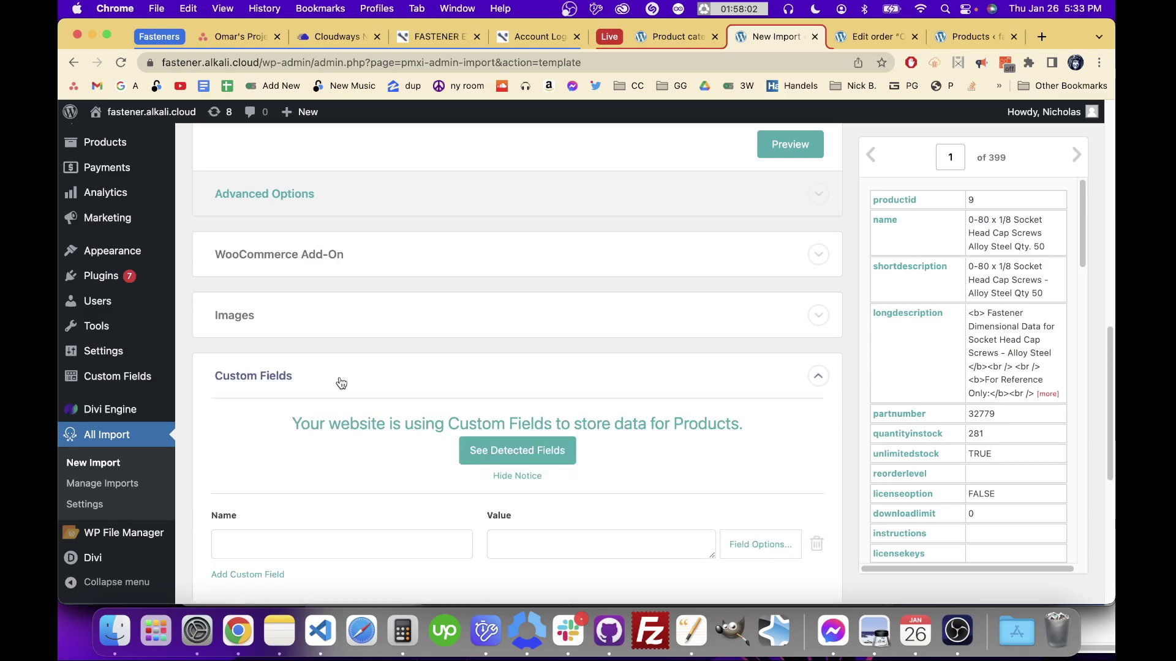
left_click(396, 388)
scroll(396, 387, "down", 1)
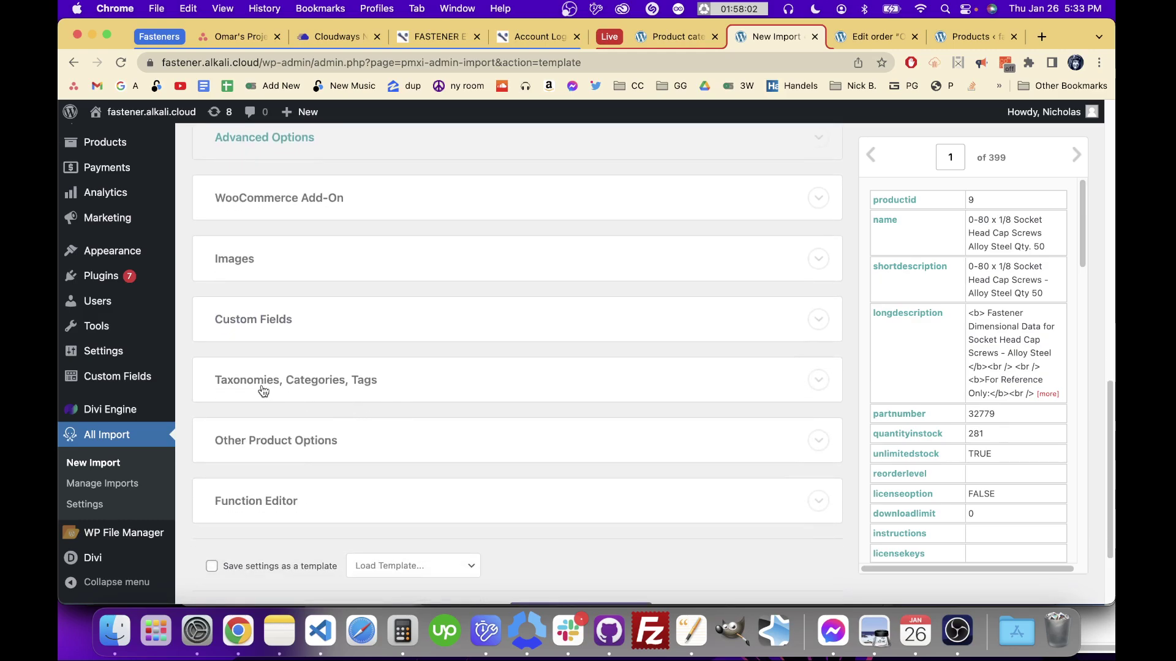
left_click(292, 380)
scroll(410, 380, "down", 1)
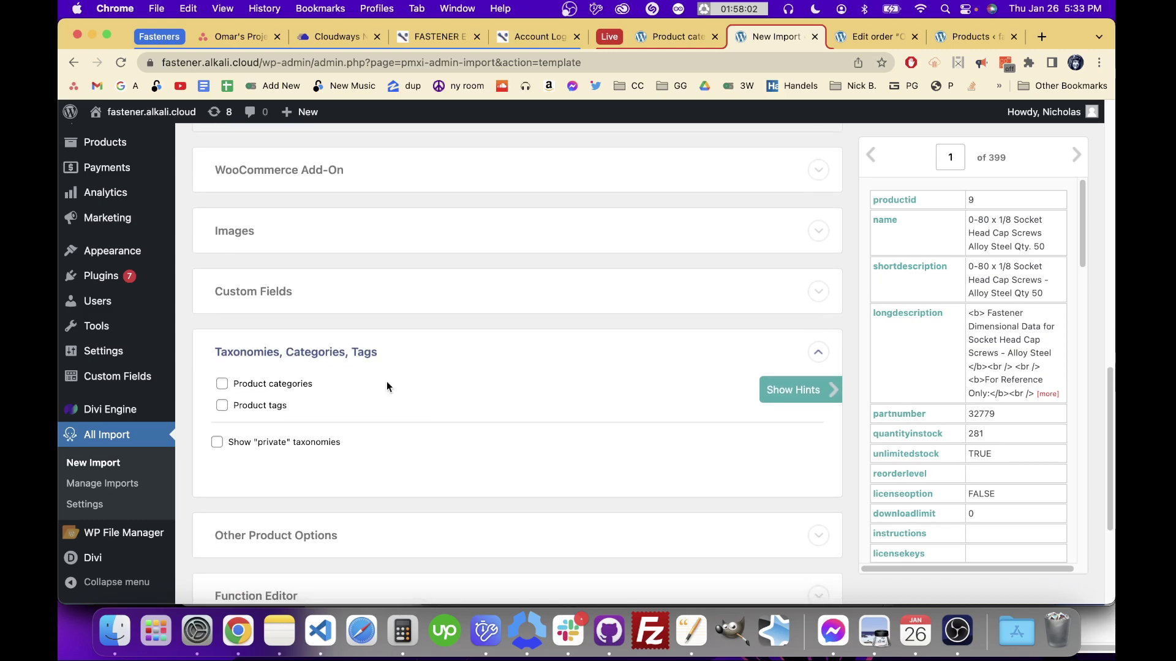
left_click(282, 392)
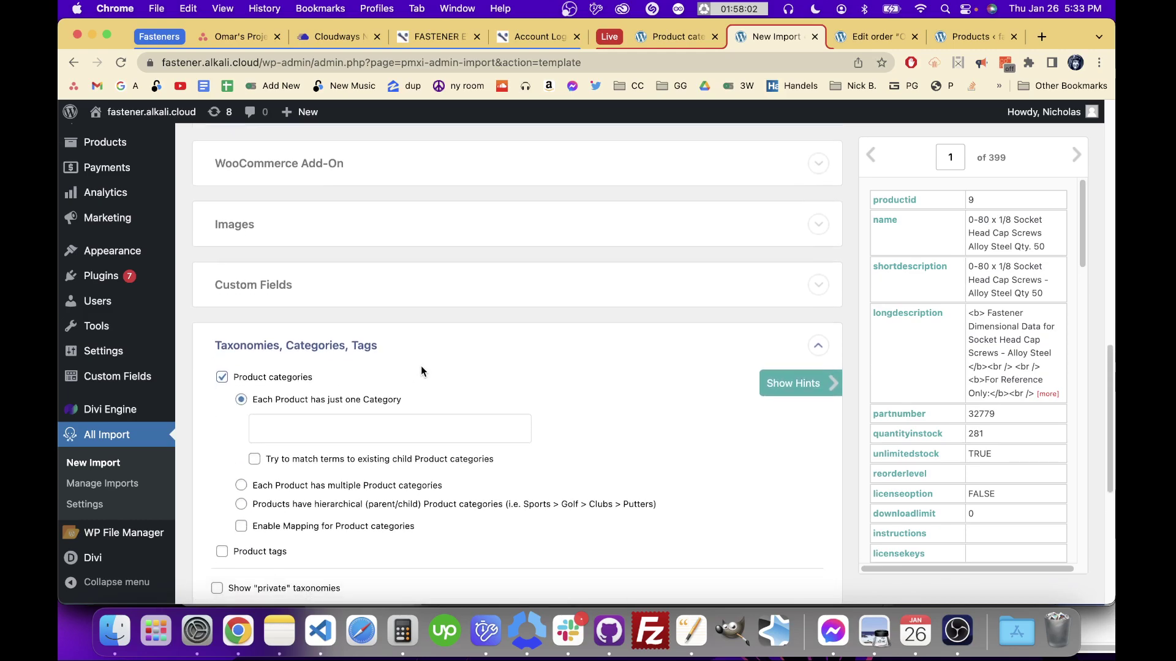
Step: Set the product categories as hierarchical, with one element in the file containing the entire hierarchy
scroll(421, 366, "down", 1)
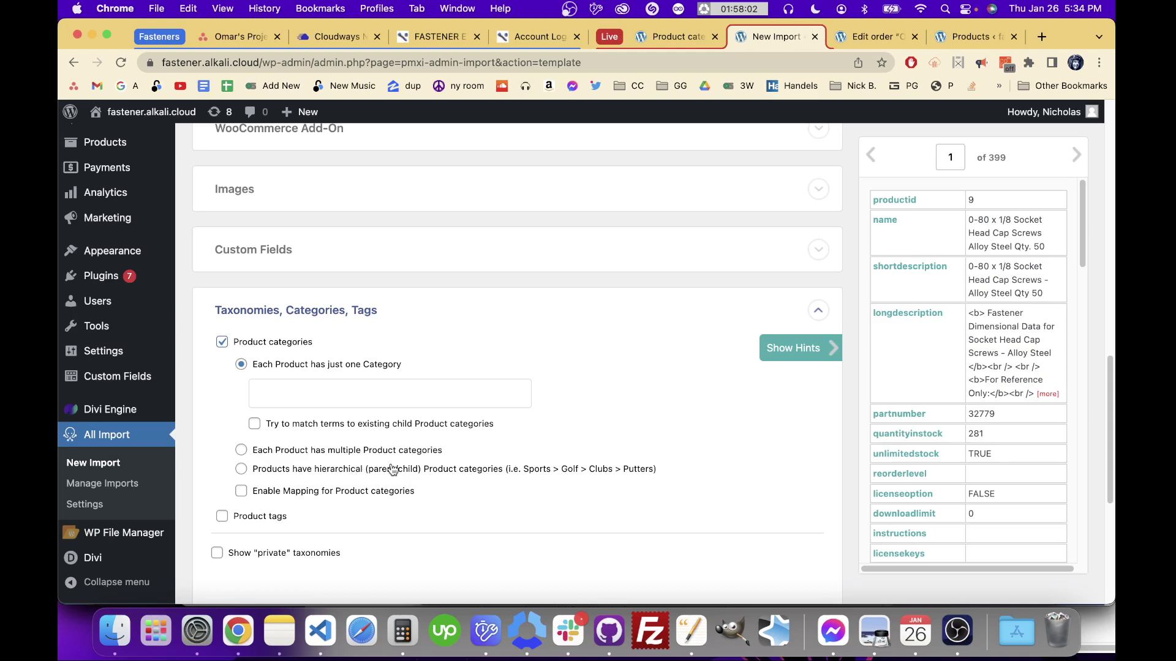
left_click(442, 470)
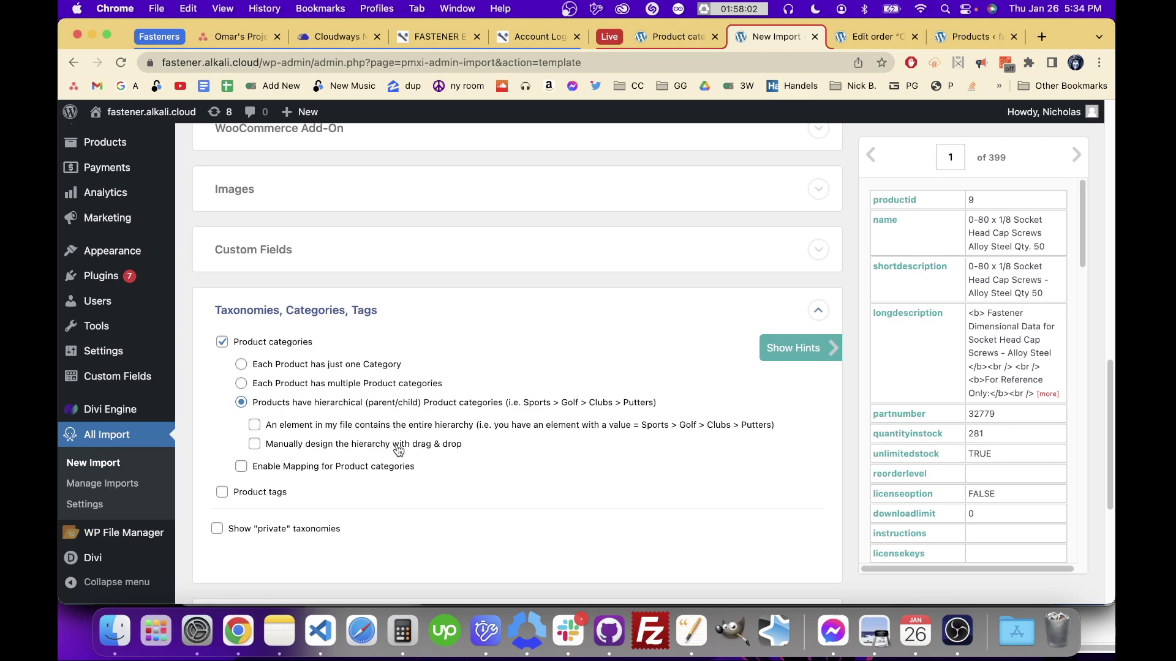
left_click(399, 427)
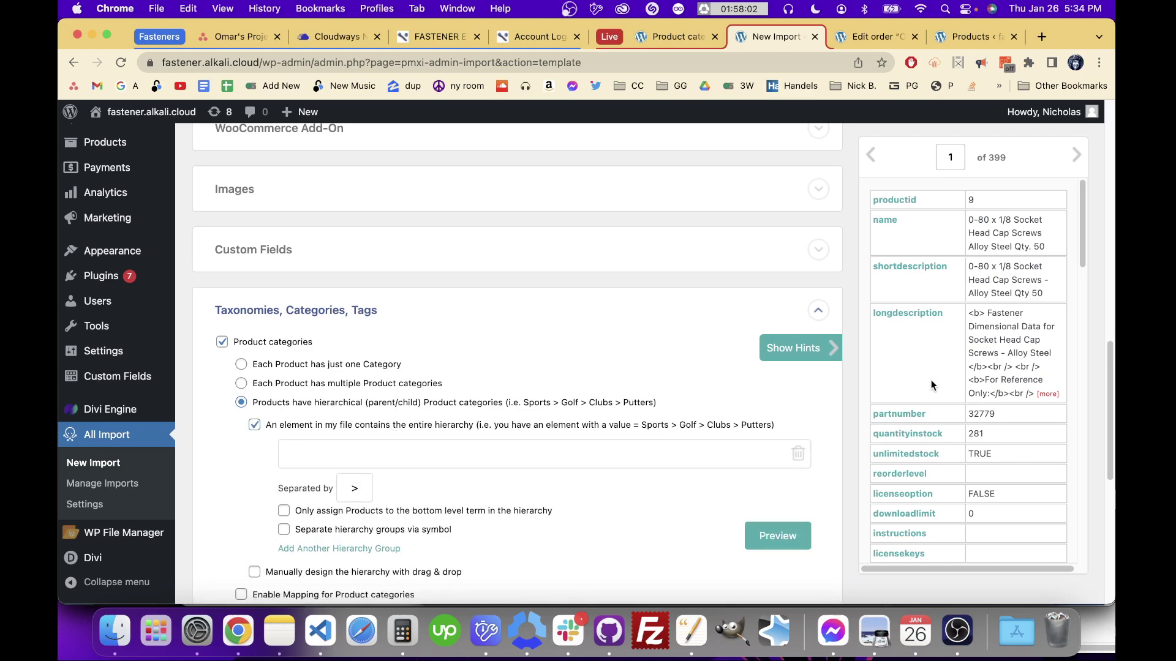
Step: Map the file's categories element, {categories[1]}, to the product category hierarchy field
scroll(930, 384, "down", 10)
scroll(931, 381, "down", 7)
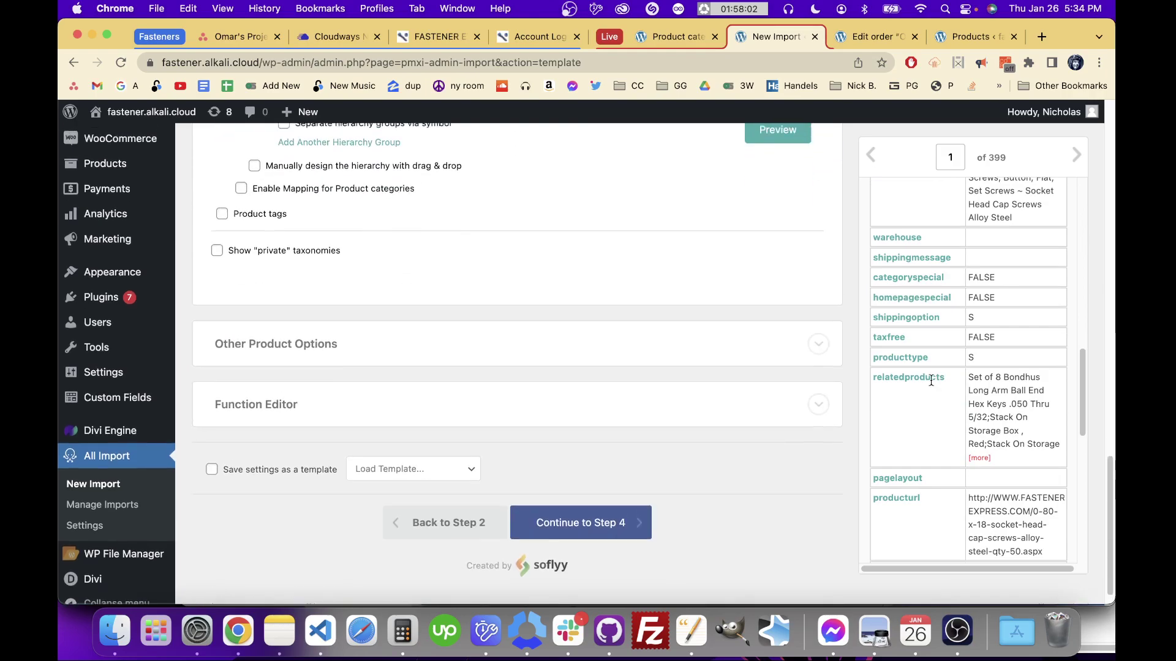
scroll(931, 381, "up", 10)
scroll(671, 444, "down", 10)
scroll(670, 443, "up", 3)
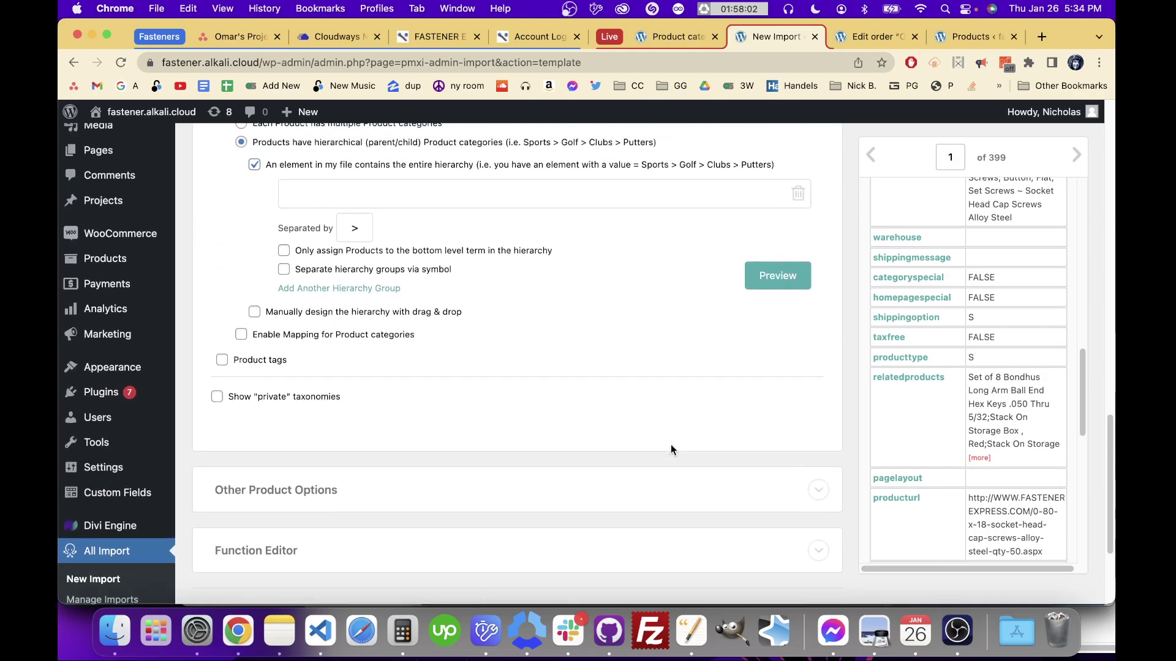
scroll(670, 443, "up", 3)
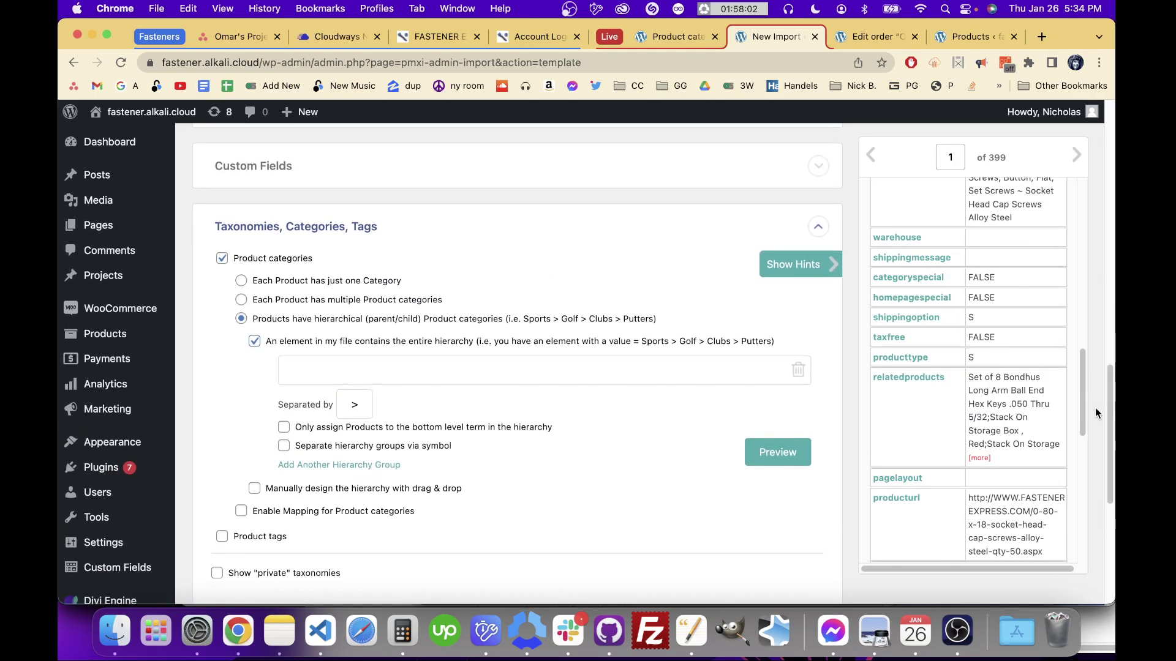
scroll(1084, 401, "up", 6)
left_click_drag(892, 357, 613, 370)
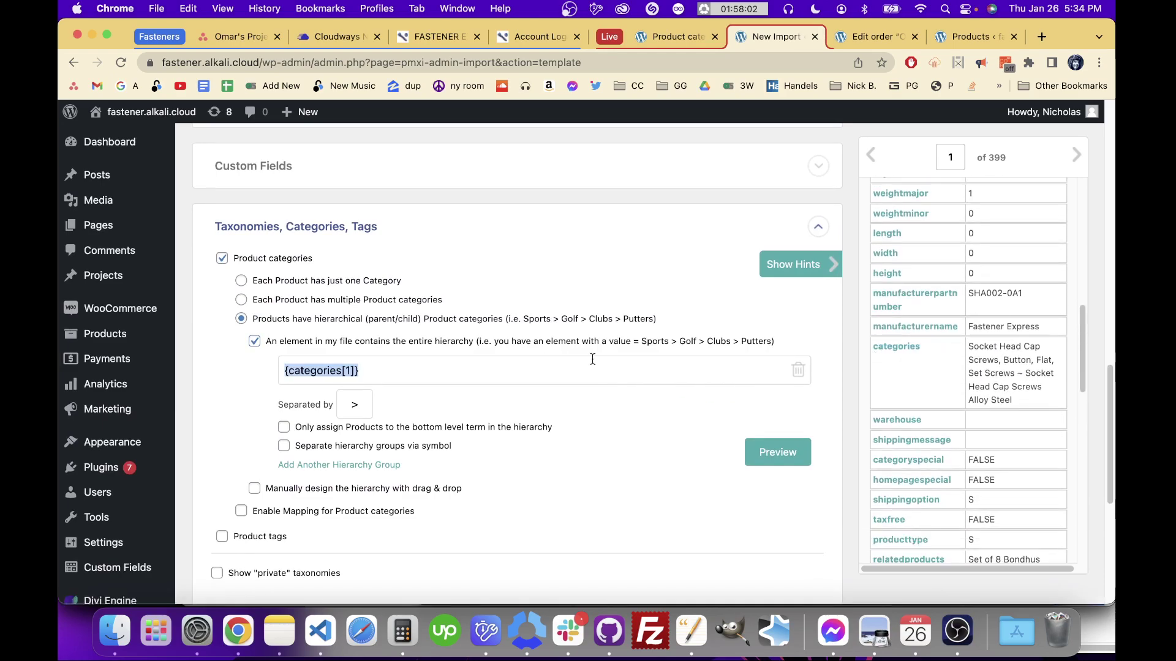
Step: Set the category hierarchy's "Separated by" symbol to ~, matching the separator in the file's categories value
left_click(1025, 374)
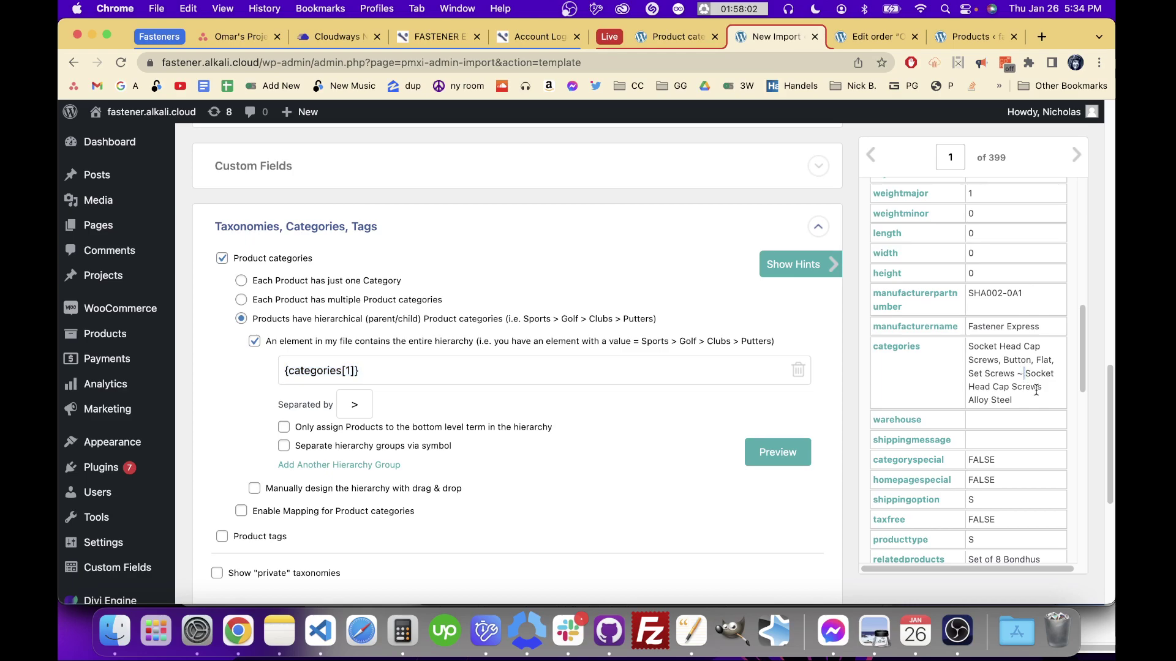
double_click(353, 411)
type("~")
Step: Look up what the ~ symbol is called with a web search for "name ~" in a new browser tab
left_click(1040, 37)
type("~")
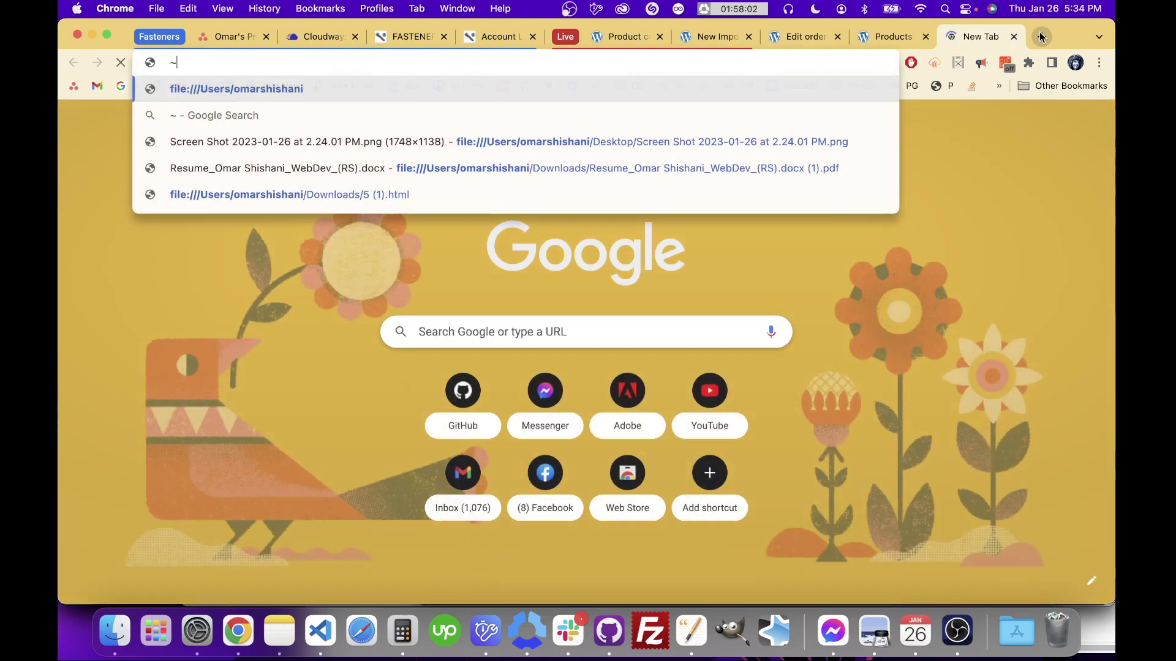
type(" naem")
key("Return")
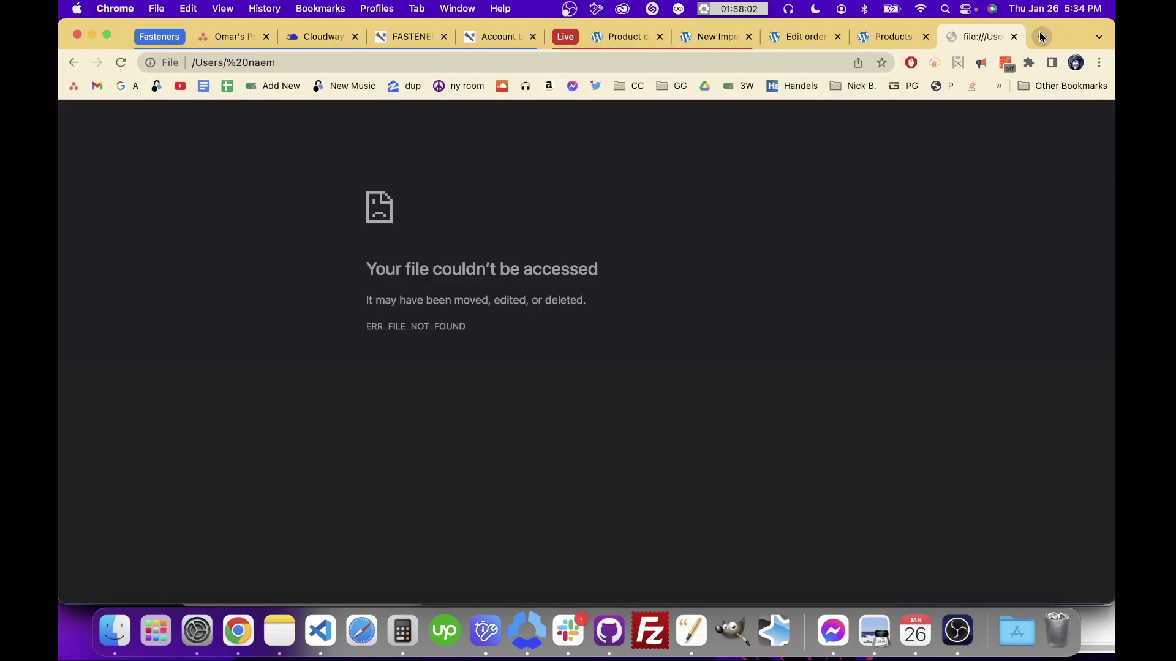
left_click(781, 54)
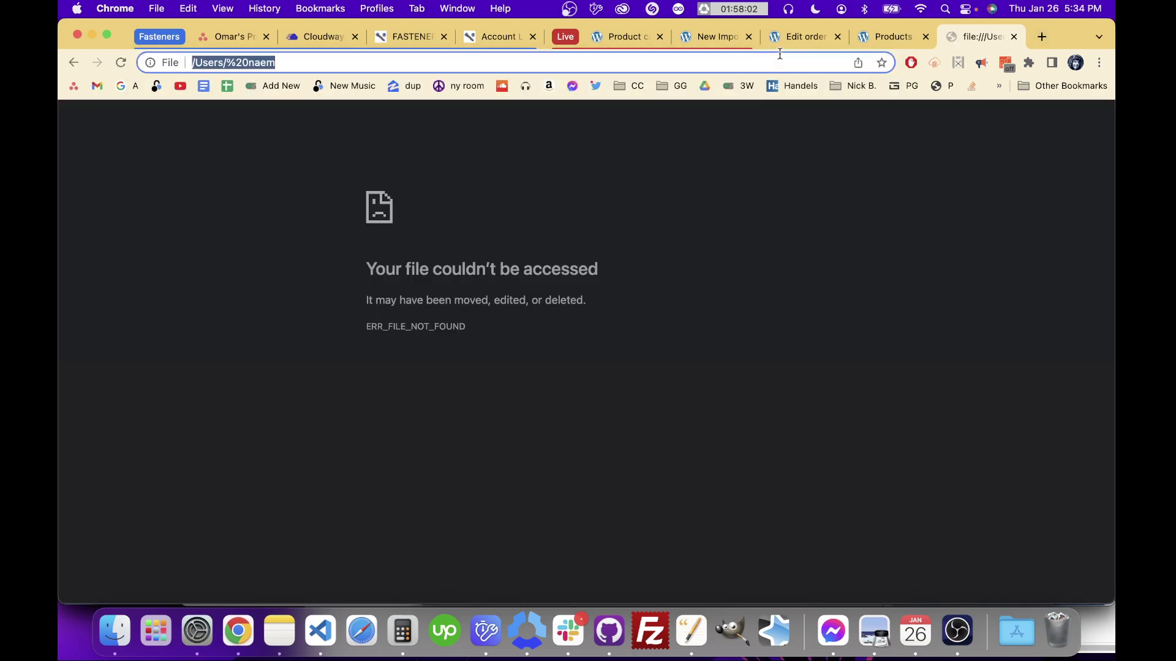
type("name ~")
key("Return")
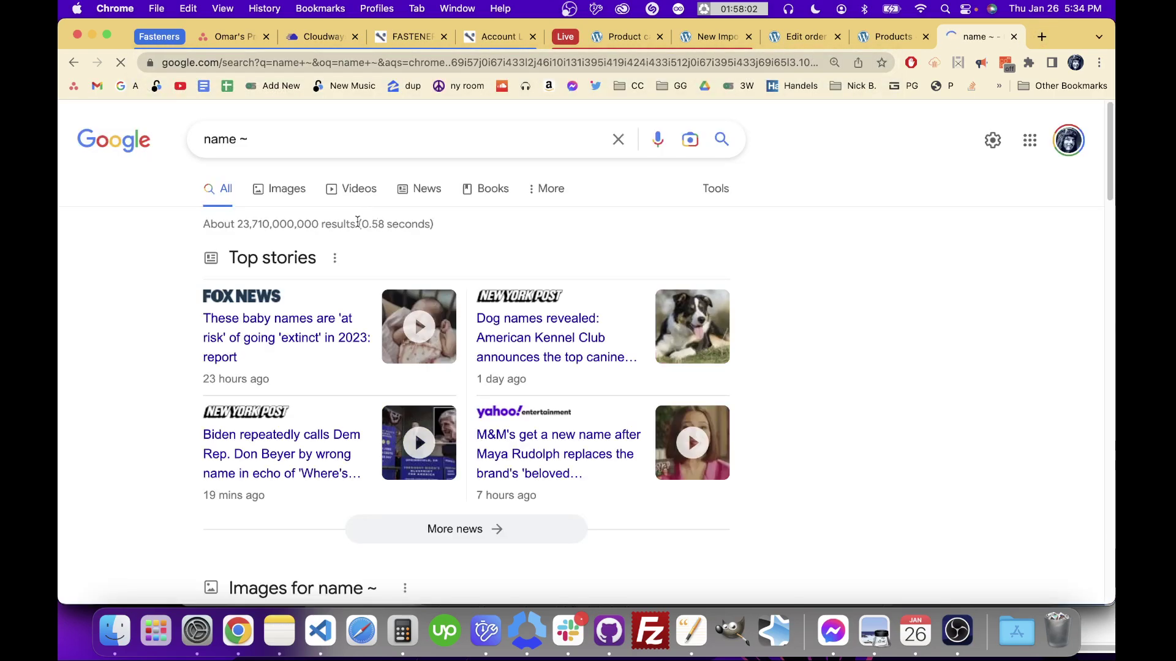
scroll(368, 245, "down", 10)
scroll(375, 262, "up", 10)
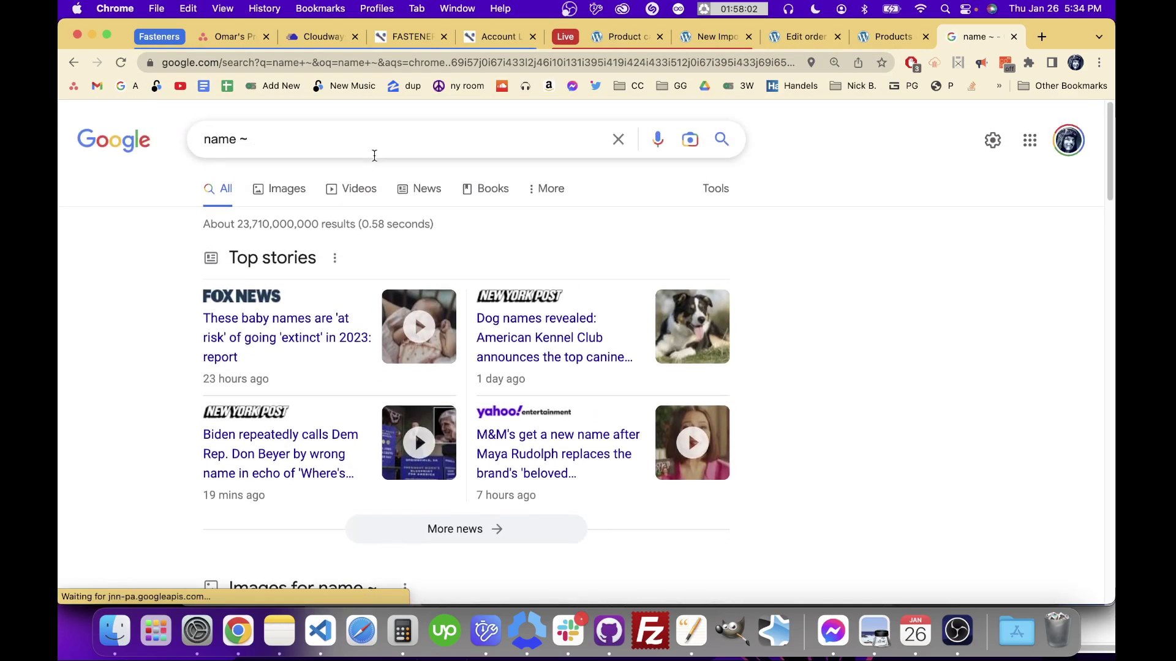
Step: Refine the web search to "name ~ symbol" and look through the results for the symbol's name
left_click(375, 155)
type("symbol")
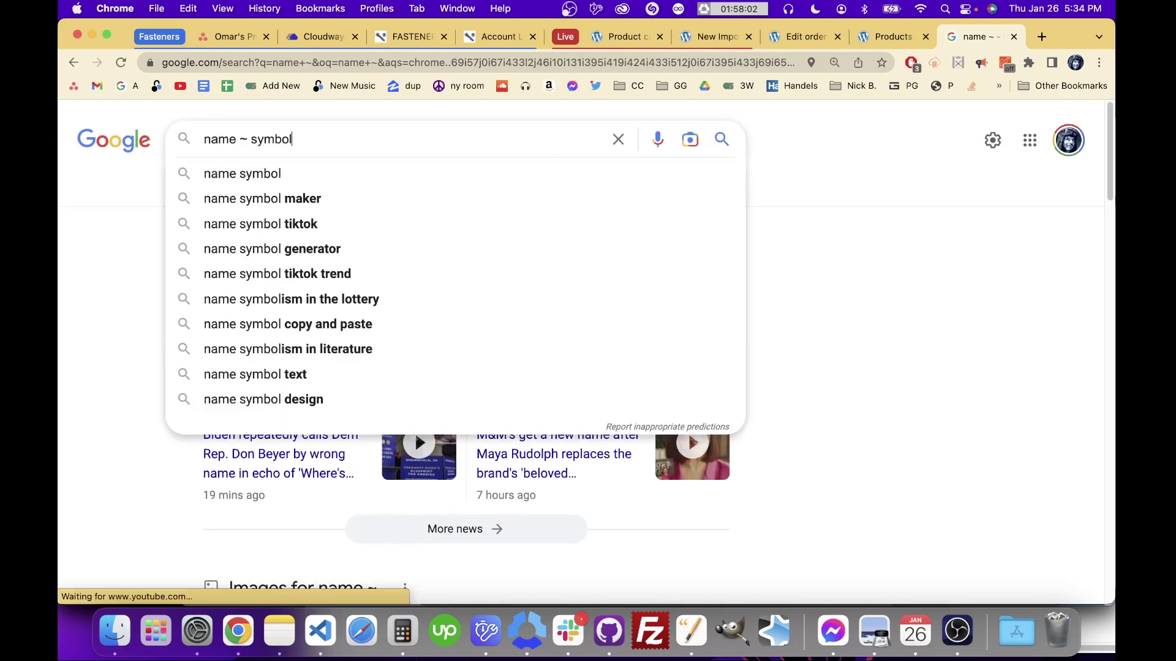
key("Return")
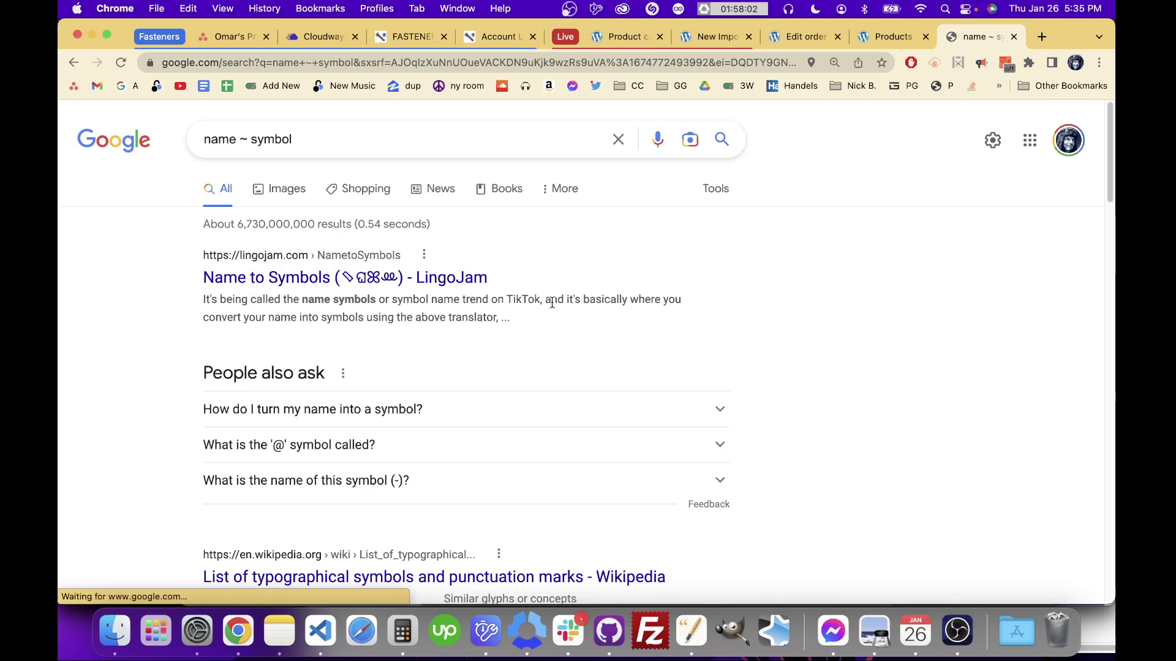
scroll(551, 302, "down", 3)
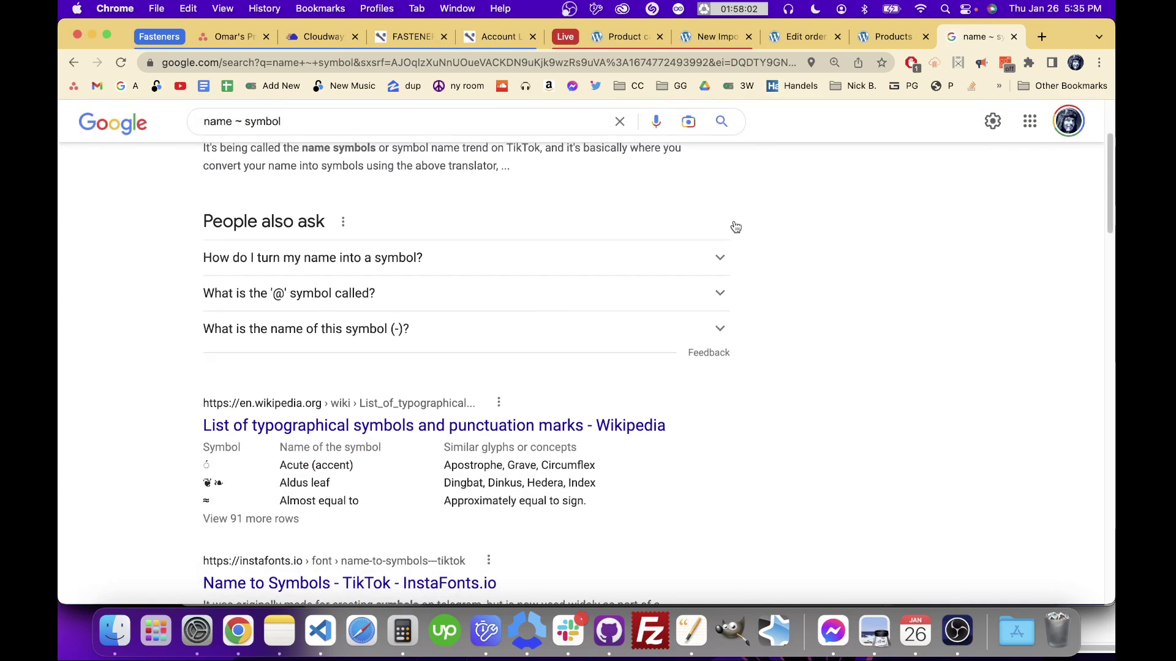
Step: Back in the product import template, enable separating hierarchy groups via symbol and set the group separator to ;
left_click(774, 36)
left_click(713, 36)
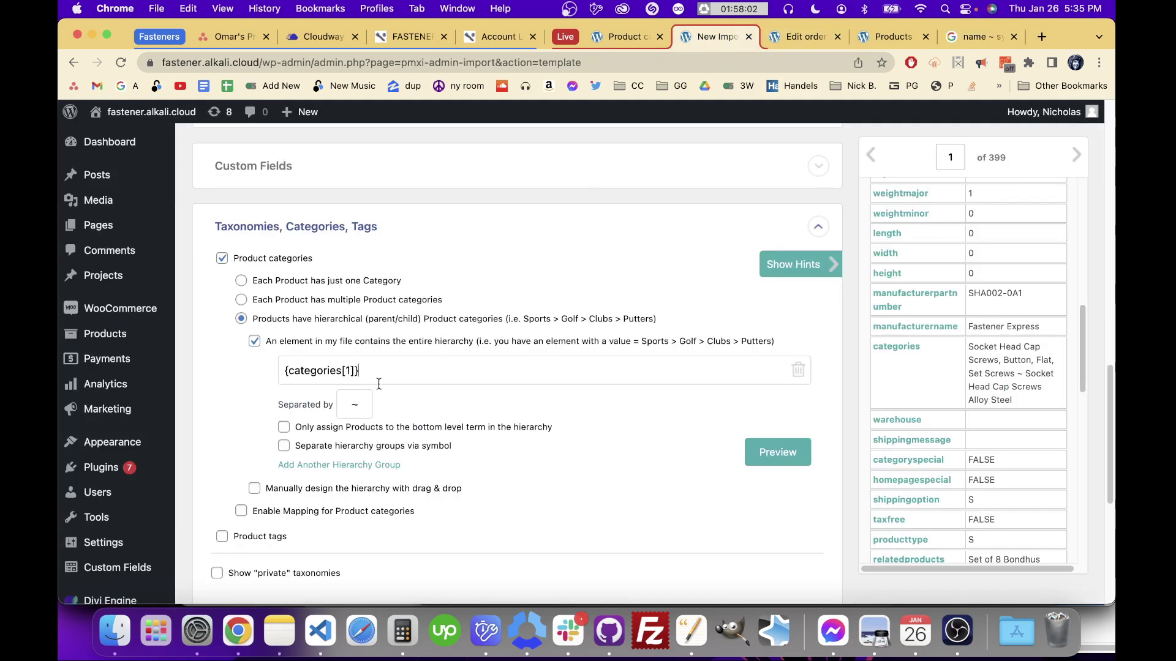
scroll(378, 384, "down", 2)
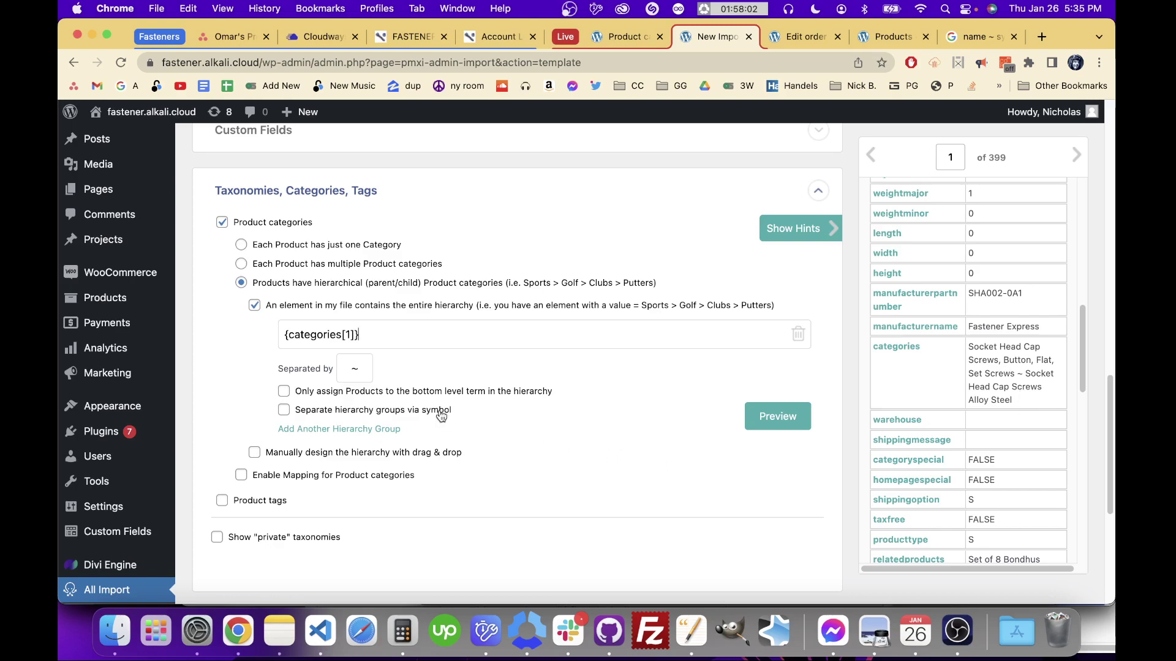
left_click(285, 410)
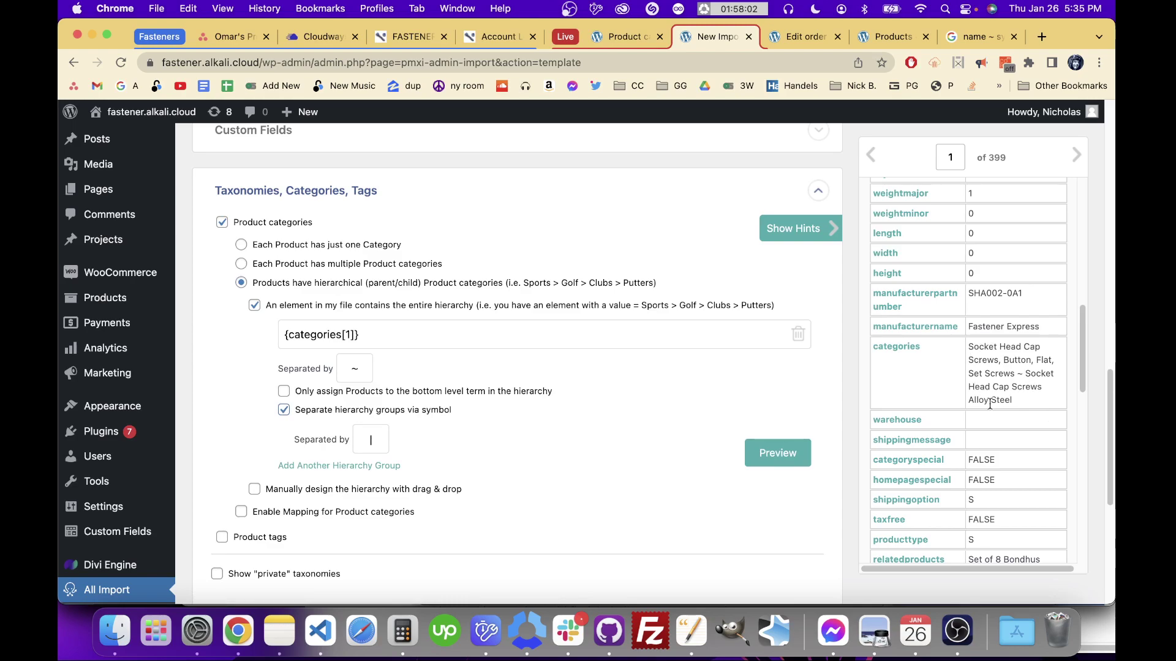
double_click(375, 436)
type(";")
double_click(382, 439)
left_click(433, 448)
Step: Review the import template from the title and description section down to the final options, including the category hierarchy settings
scroll(435, 427, "down", 1)
scroll(435, 427, "down", 2)
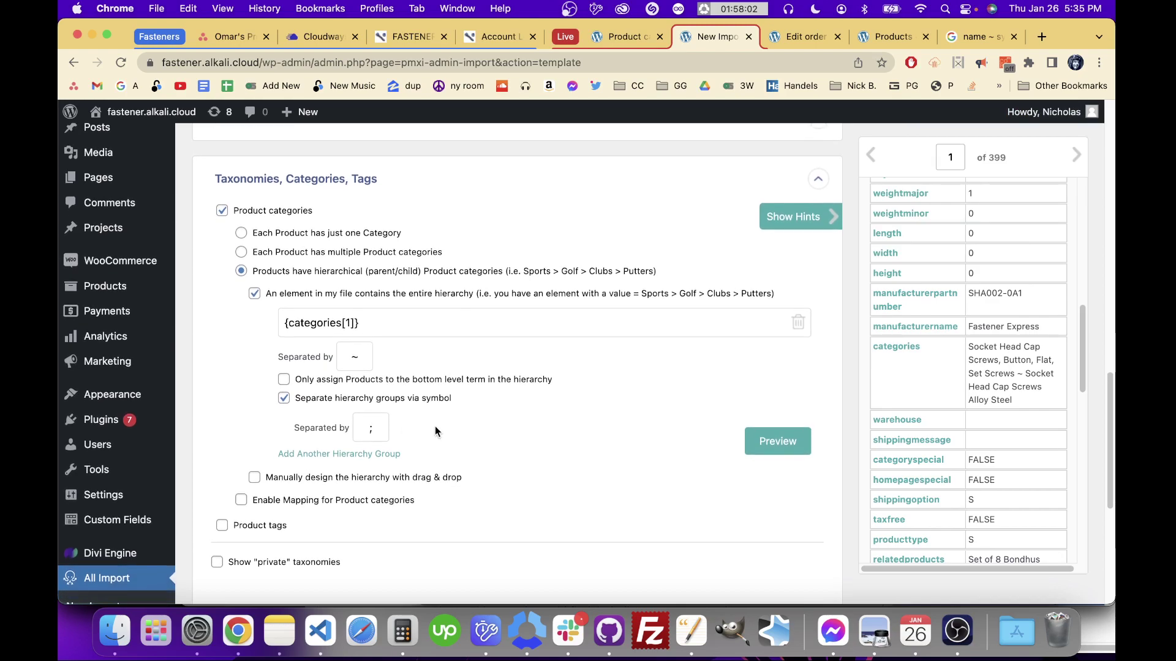
scroll(436, 432, "down", 5)
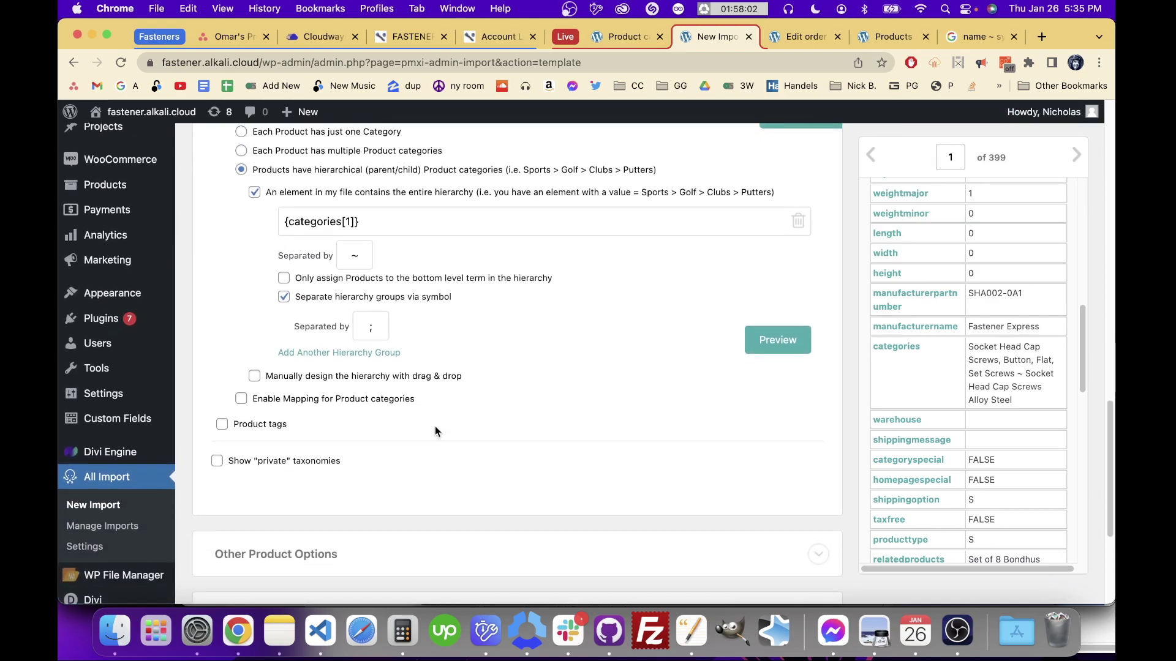
scroll(435, 430, "up", 3)
scroll(435, 427, "up", 15)
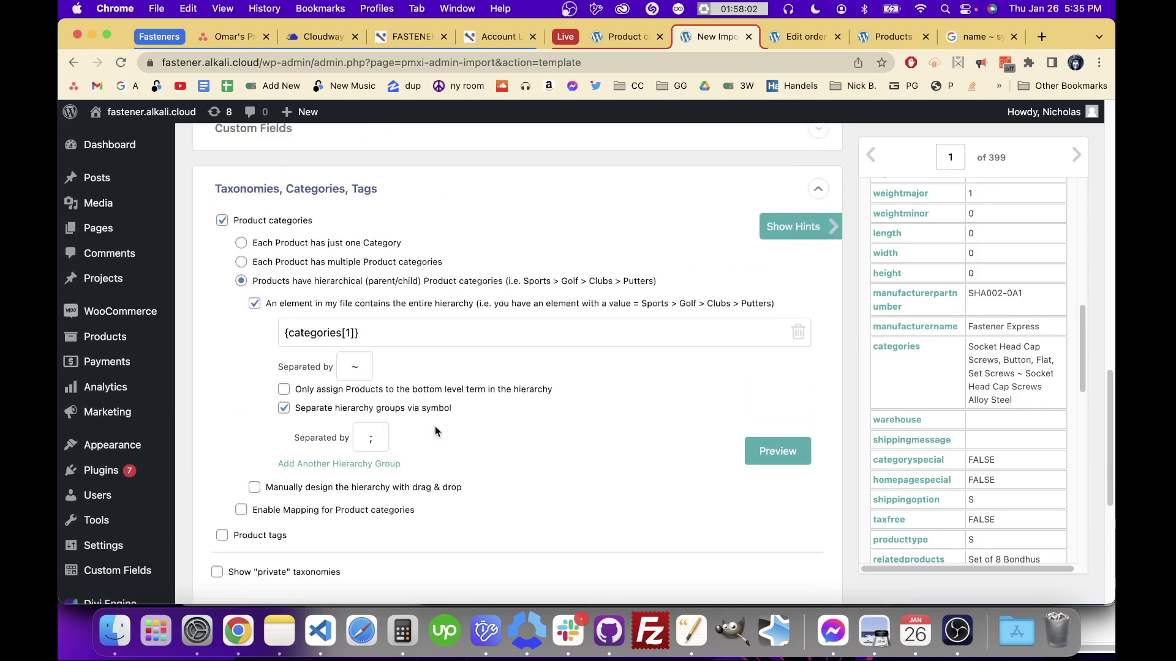
scroll(435, 426, "up", 3)
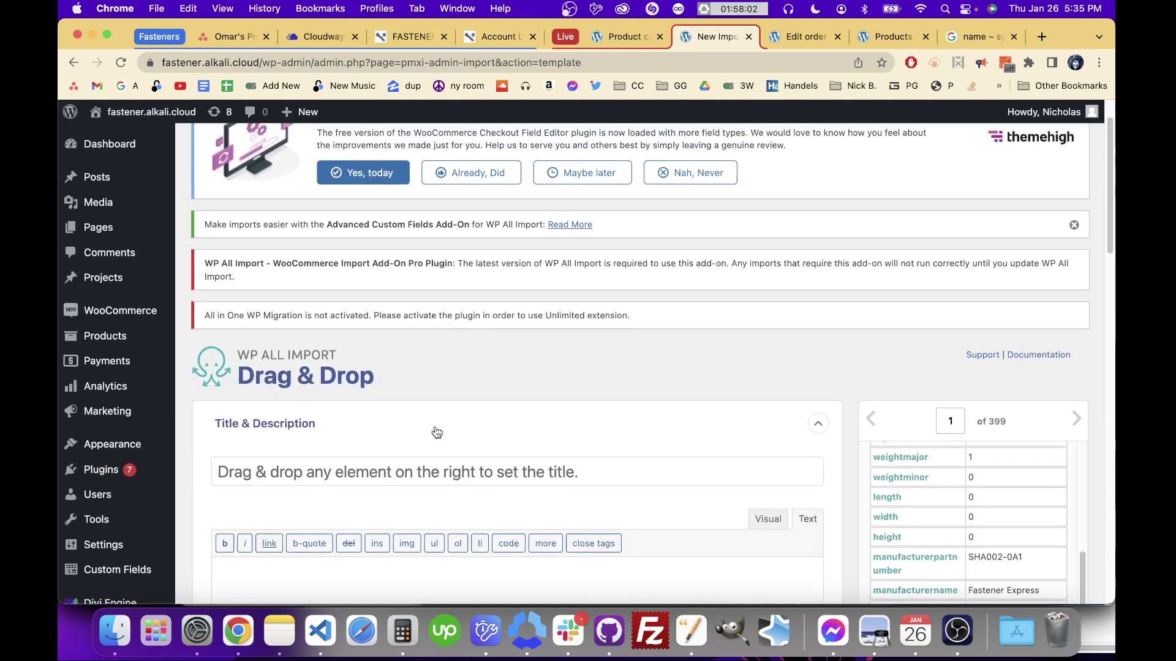
scroll(436, 426, "down", 6)
scroll(435, 431, "down", 10)
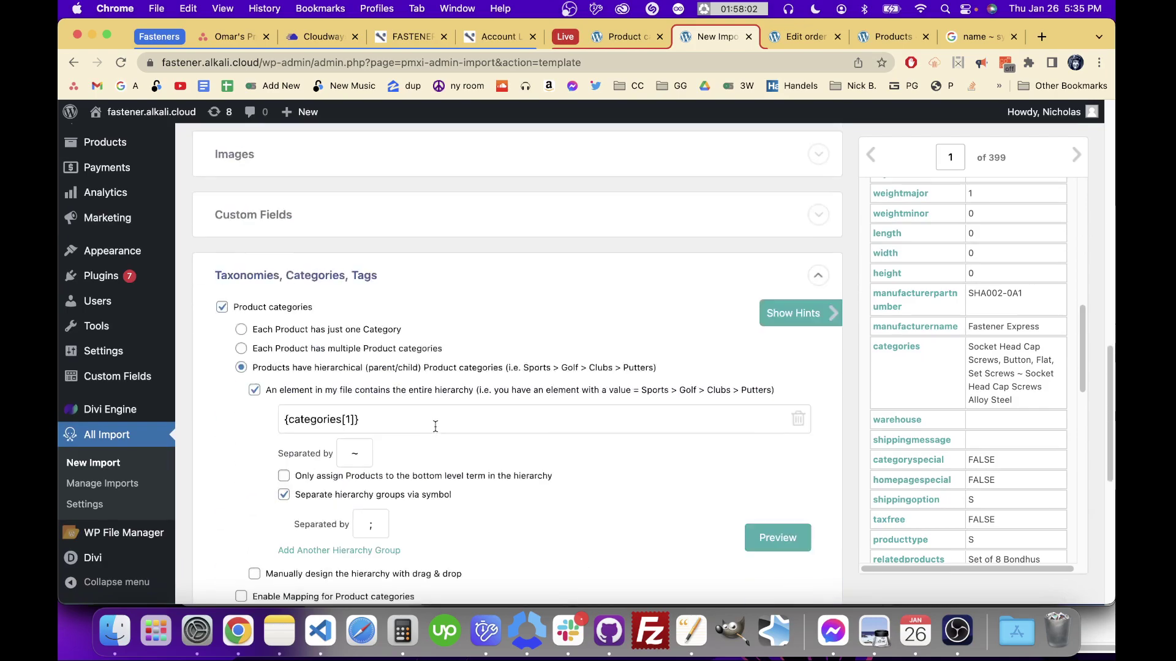
scroll(433, 334, "up", 15)
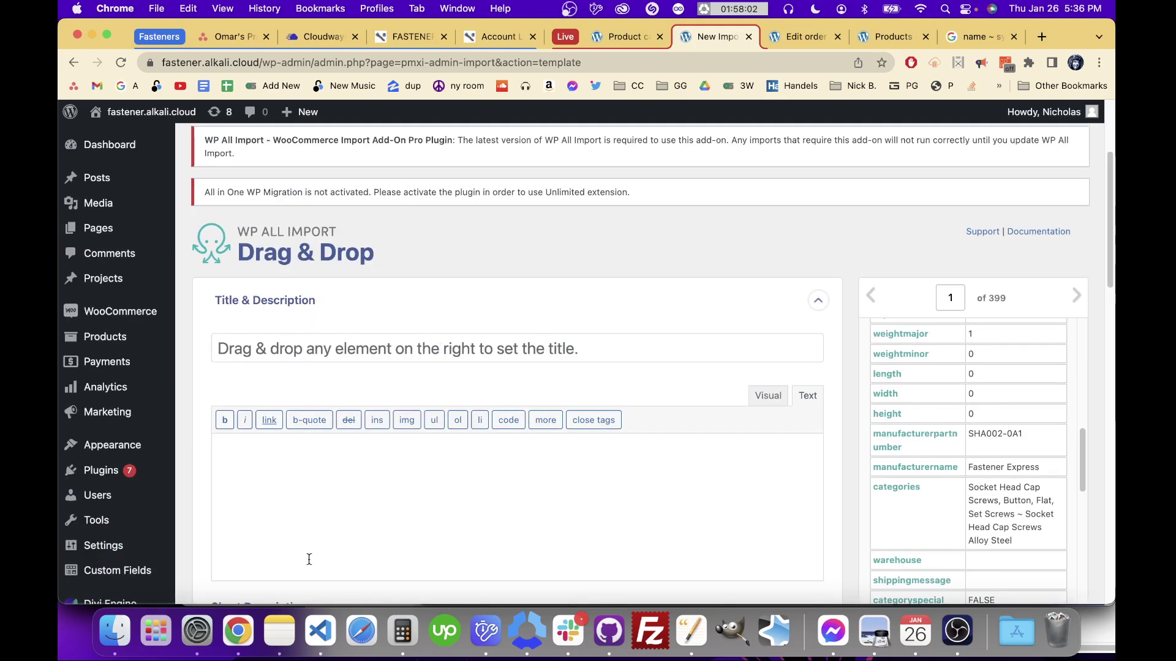
scroll(310, 559, "down", 20)
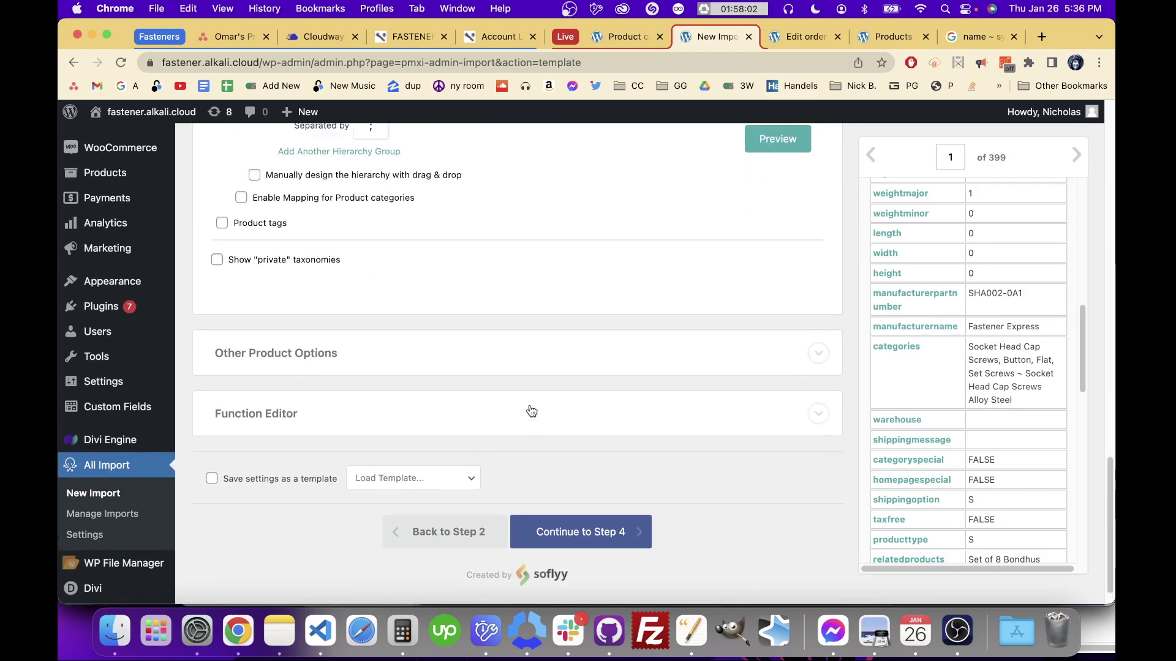
scroll(531, 410, "up", 5)
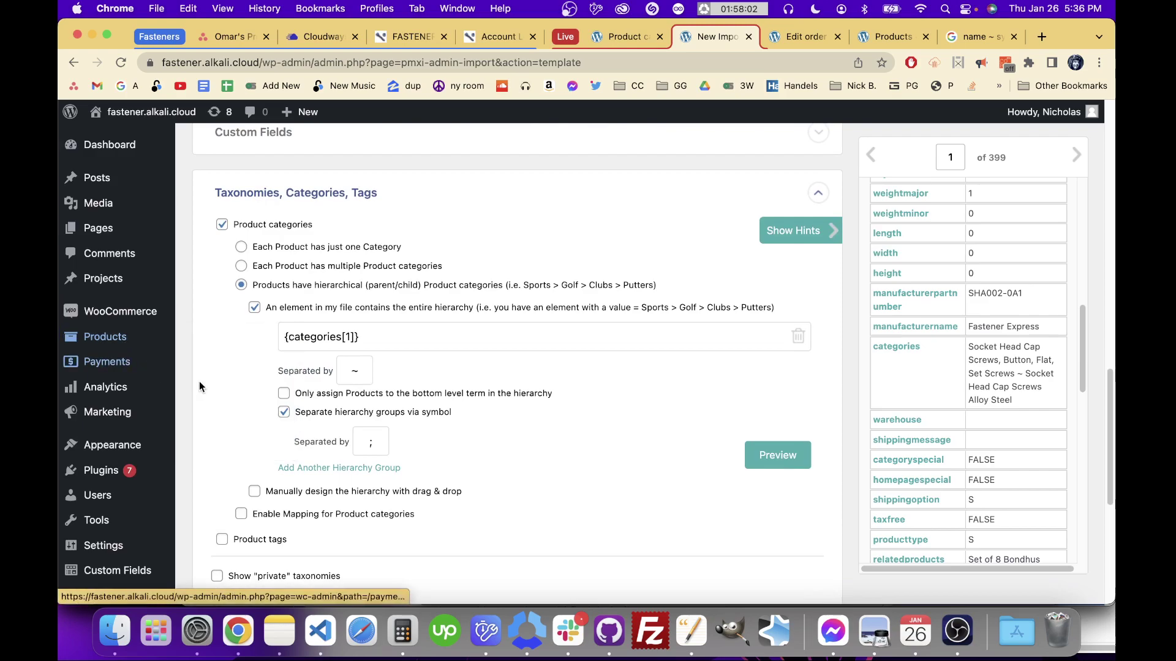
Step: Open the store's product categories in a new browser tab and examine the Aluminum Screws, Fasteners Nuts Washers category and its subcategories
mouse_move(151, 365)
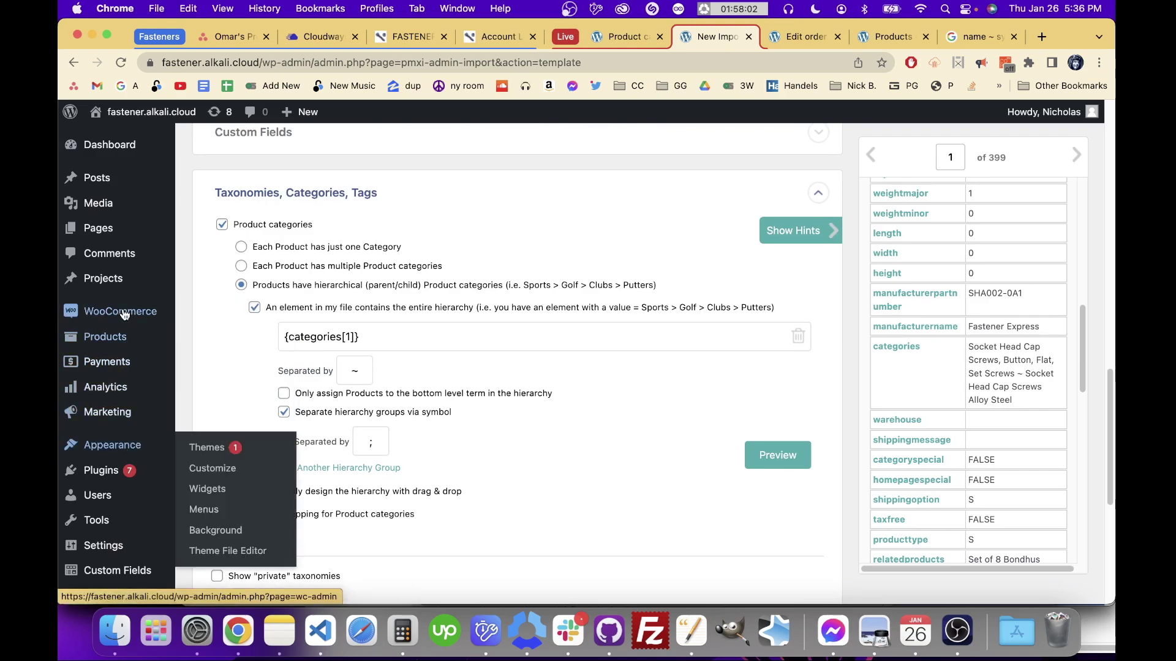
mouse_move(147, 312)
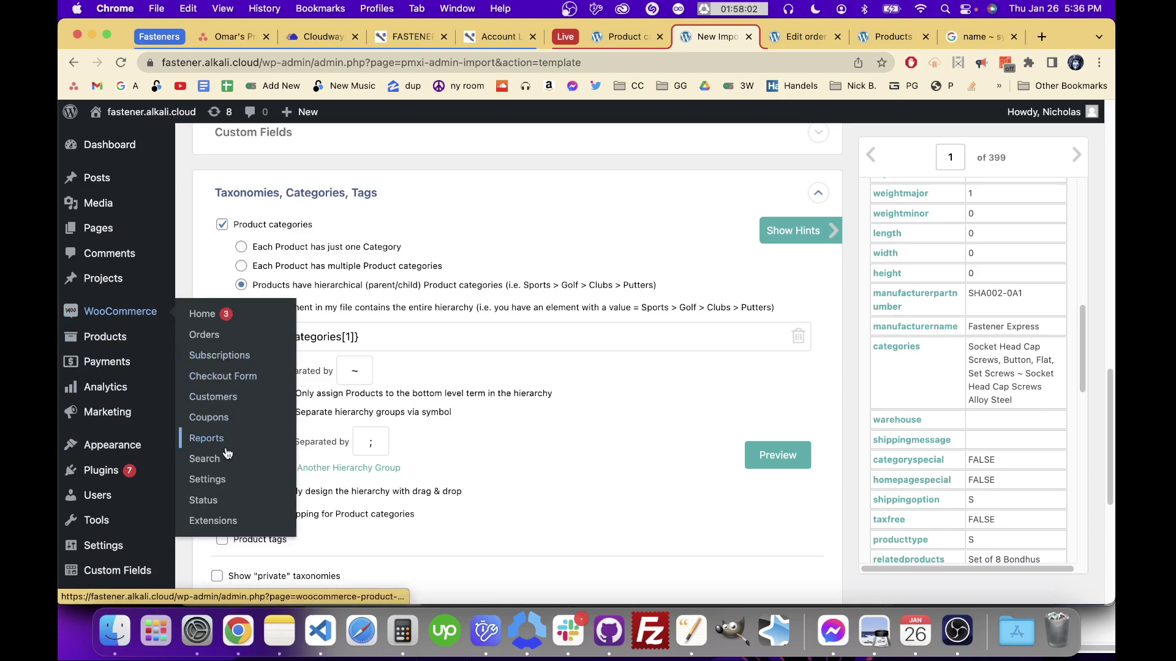
mouse_move(85, 337)
left_click_drag(213, 380, 770, 43)
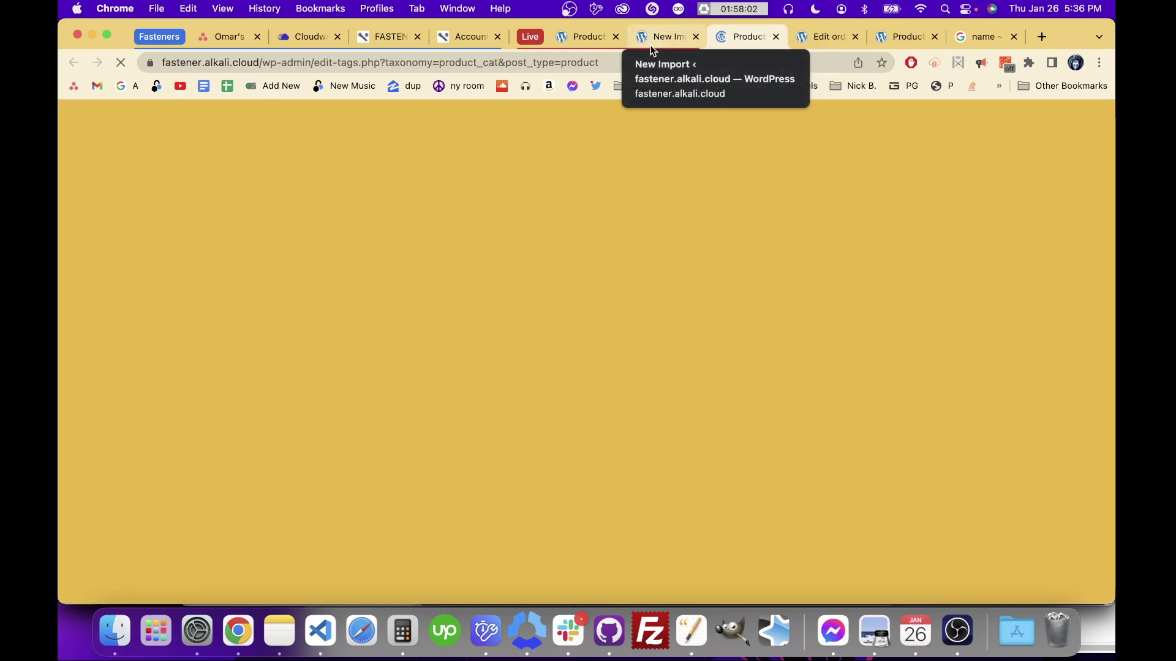
scroll(839, 345, "down", 10)
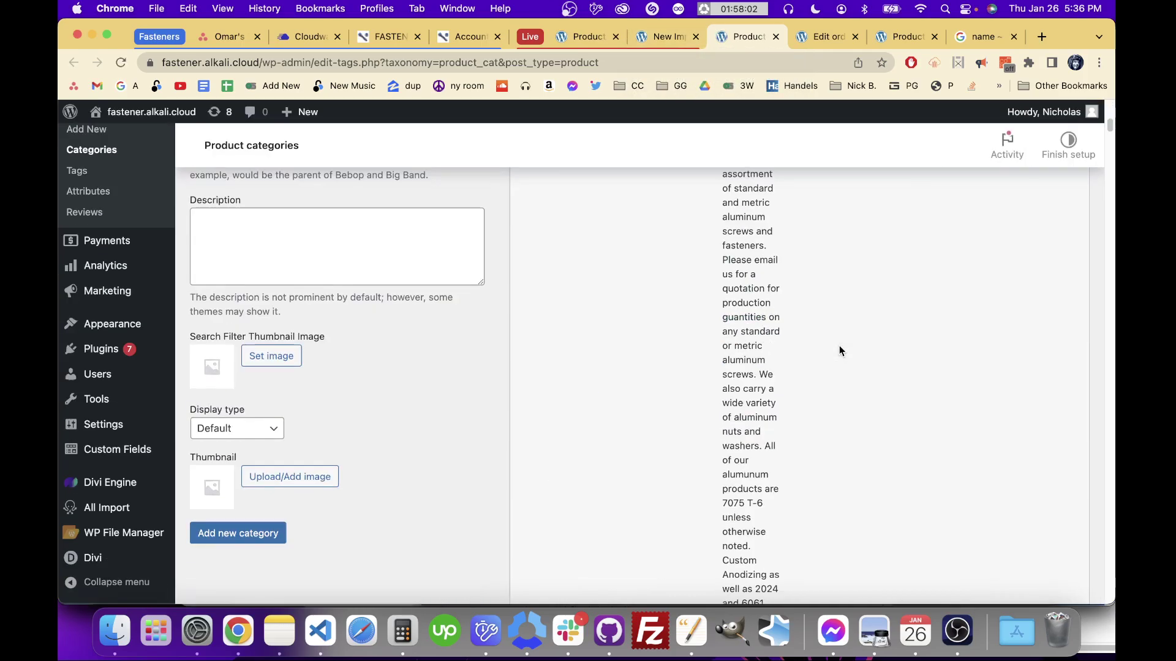
scroll(839, 350, "down", 10)
scroll(730, 388, "up", 6)
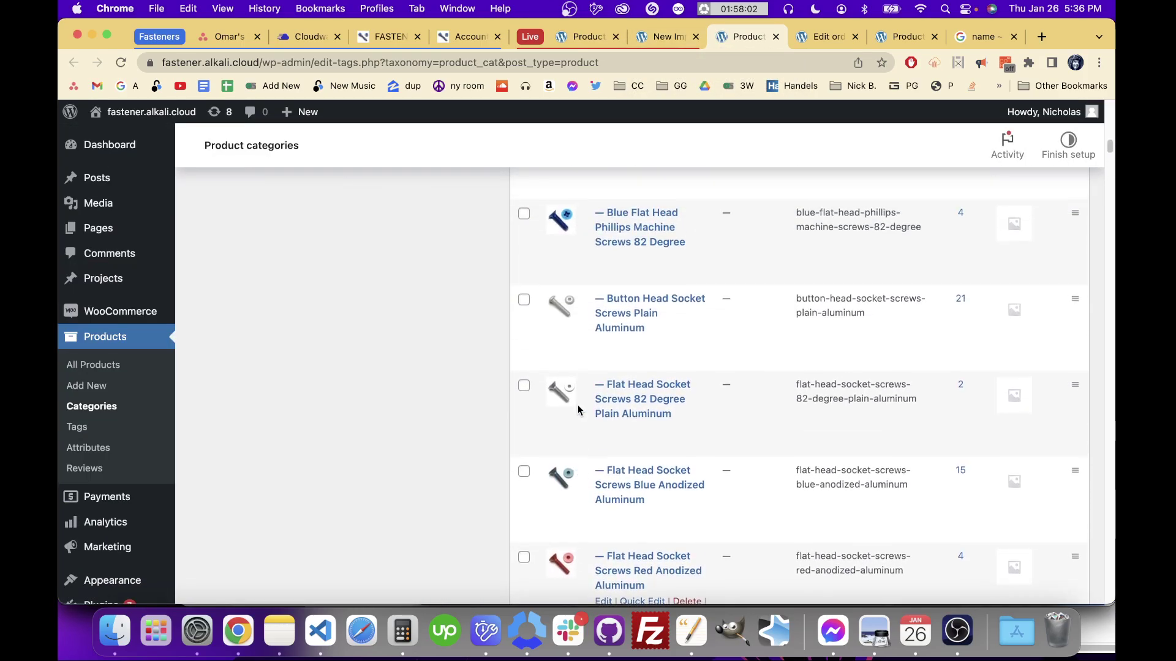
scroll(595, 401, "up", 10)
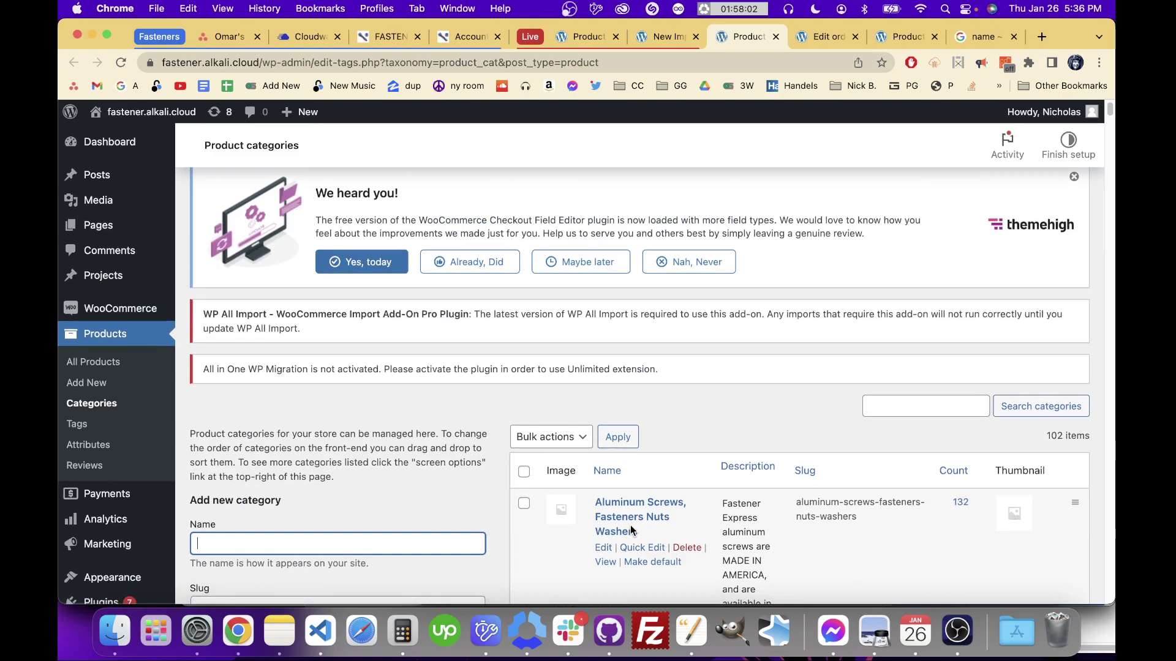
scroll(653, 530, "down", 10)
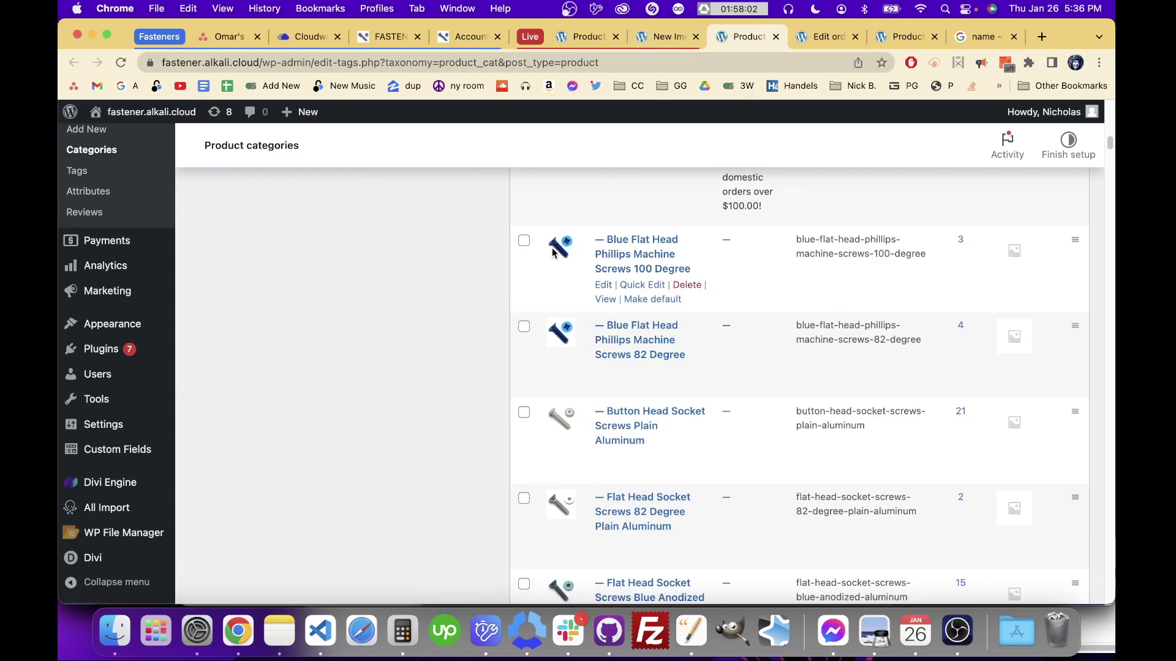
Step: Return to the import template's browser tab and start a new import in All Import
left_click(670, 37)
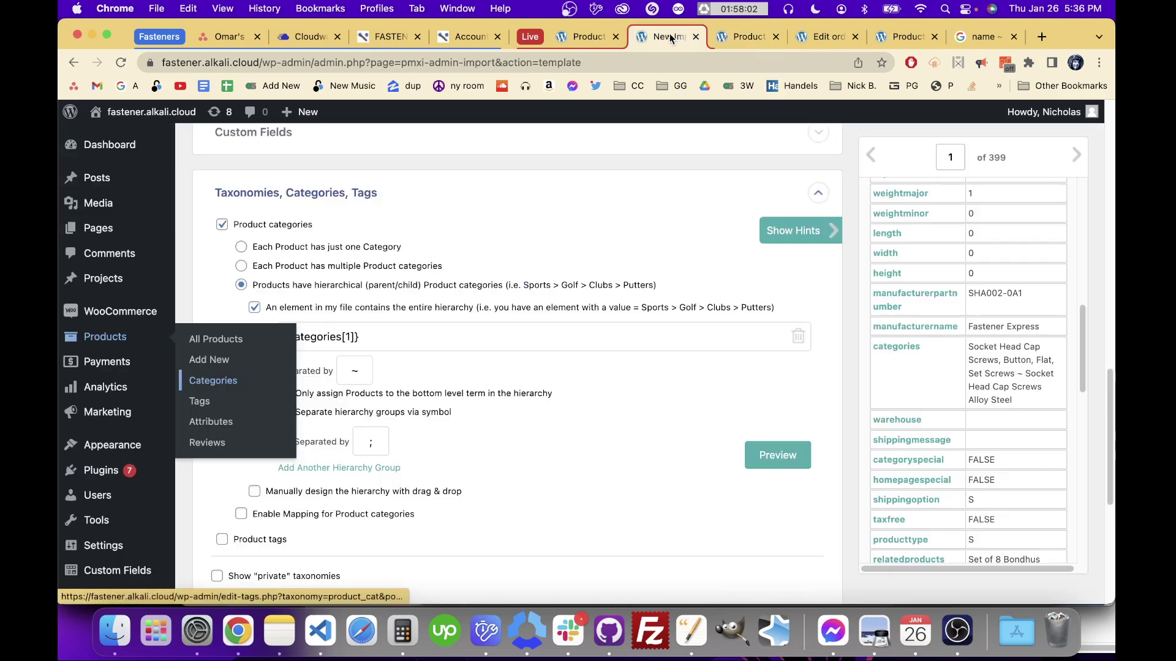
scroll(453, 381, "down", 1)
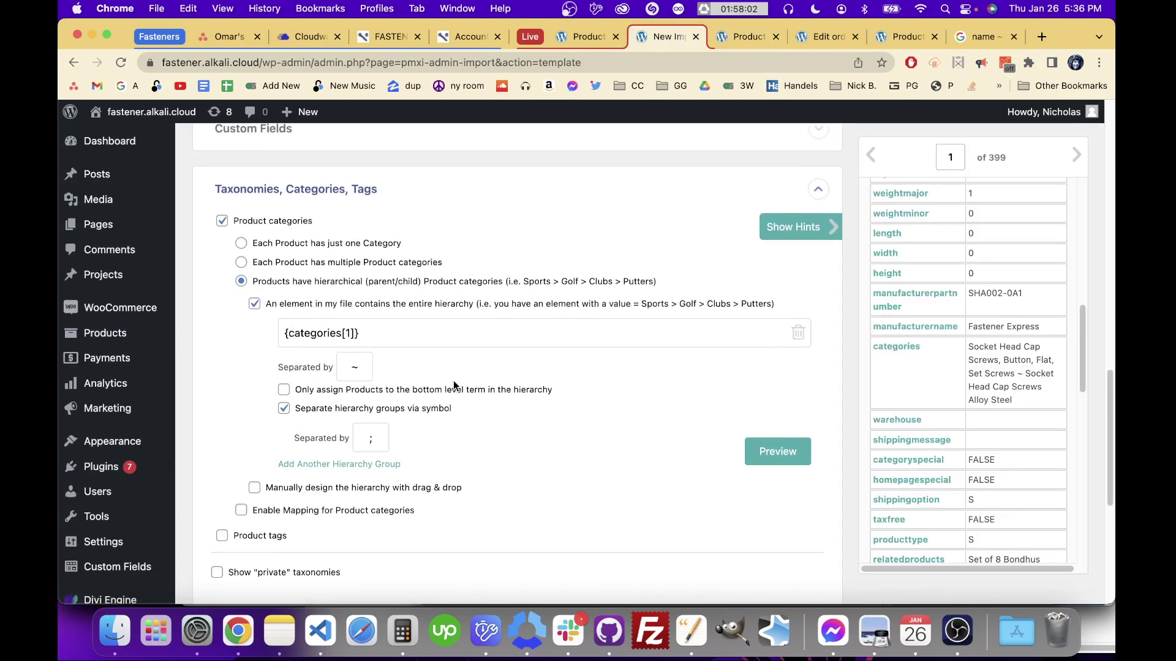
scroll(454, 384, "down", 1)
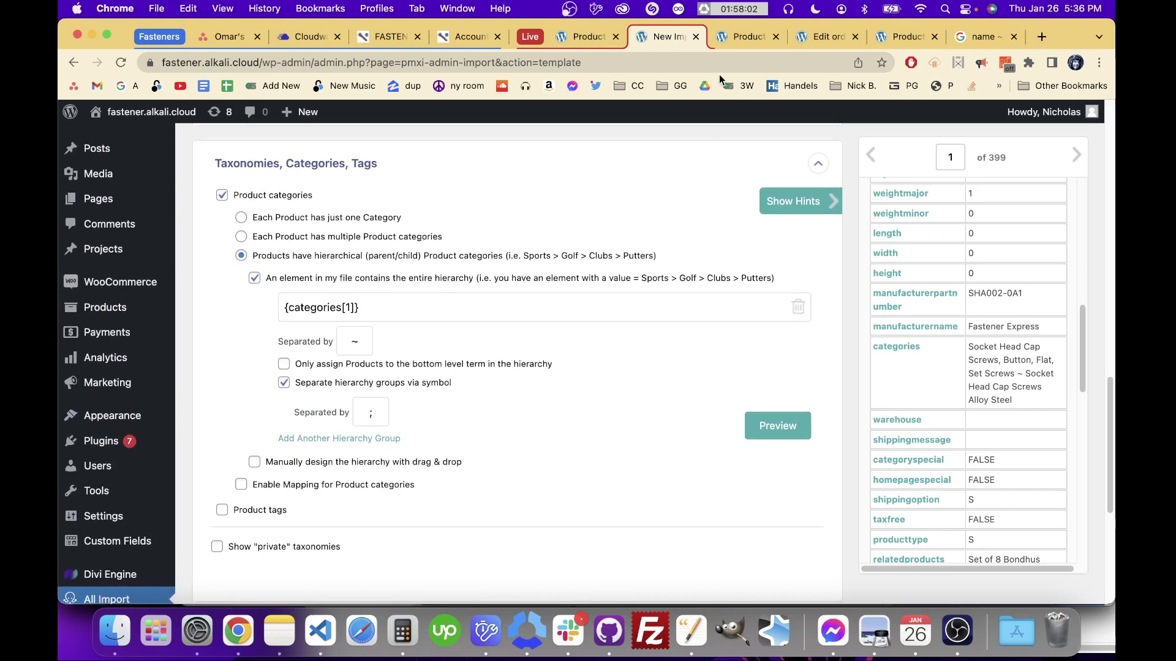
scroll(110, 520, "down", 6)
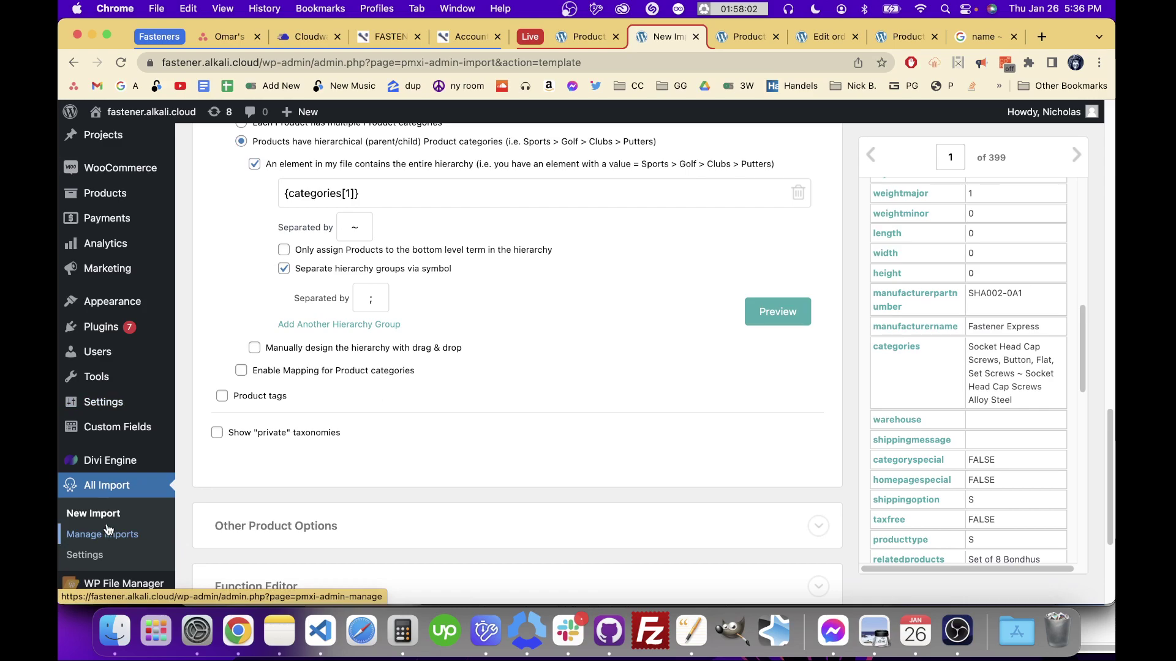
left_click(93, 513)
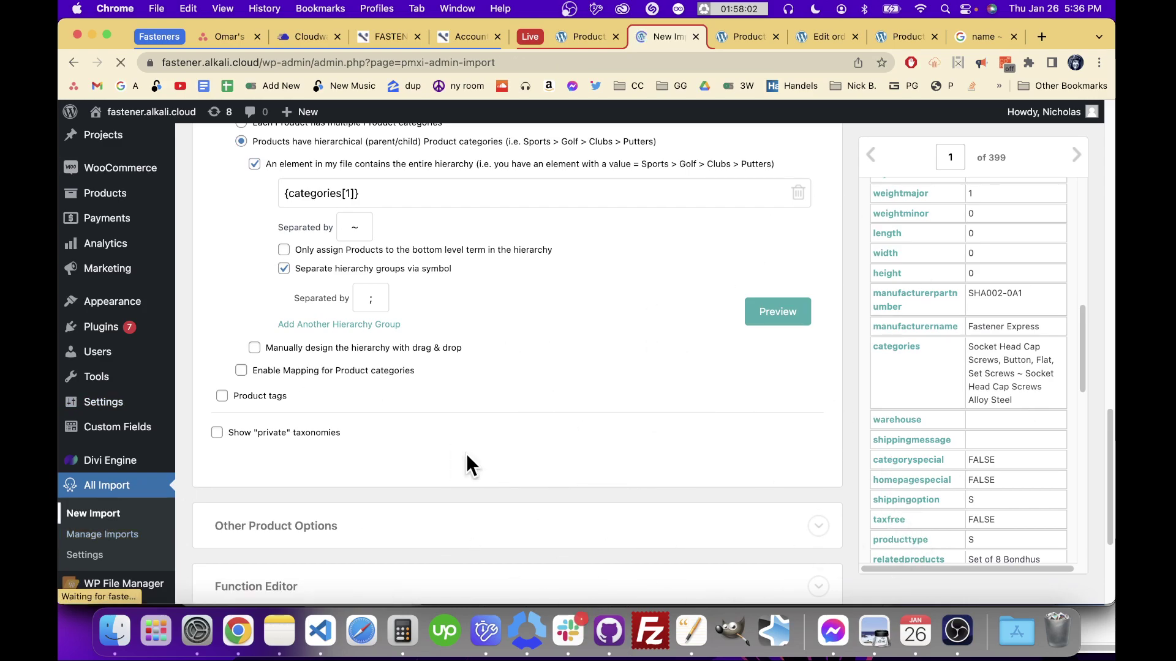
scroll(503, 382, "down", 3)
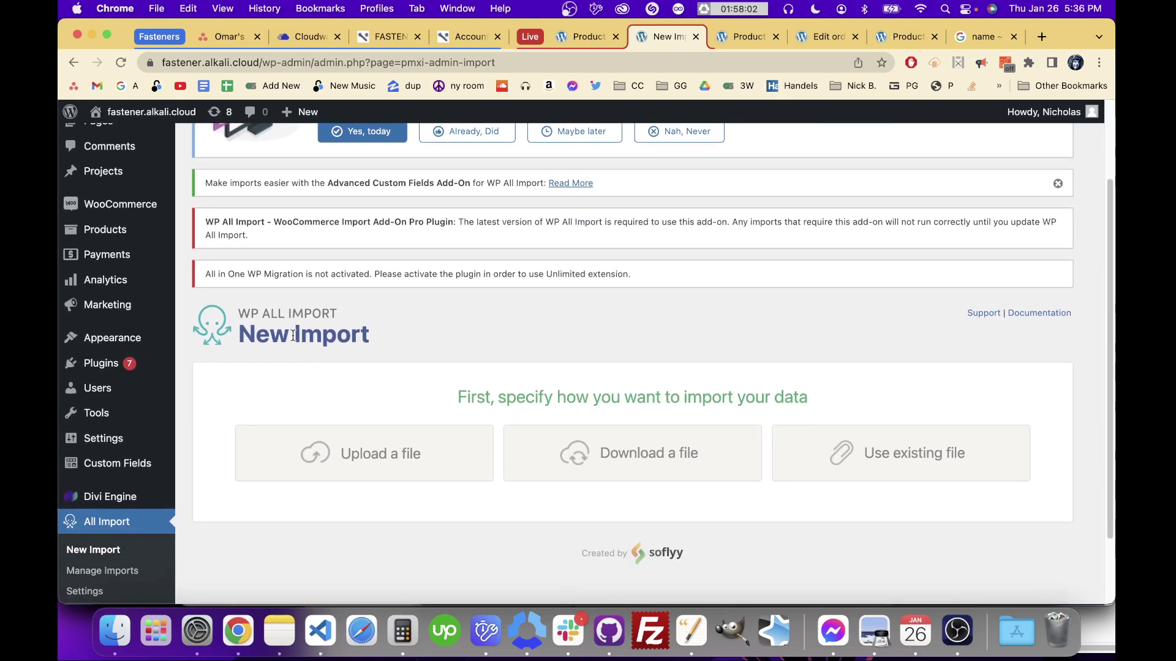
scroll(335, 344, "down", 2)
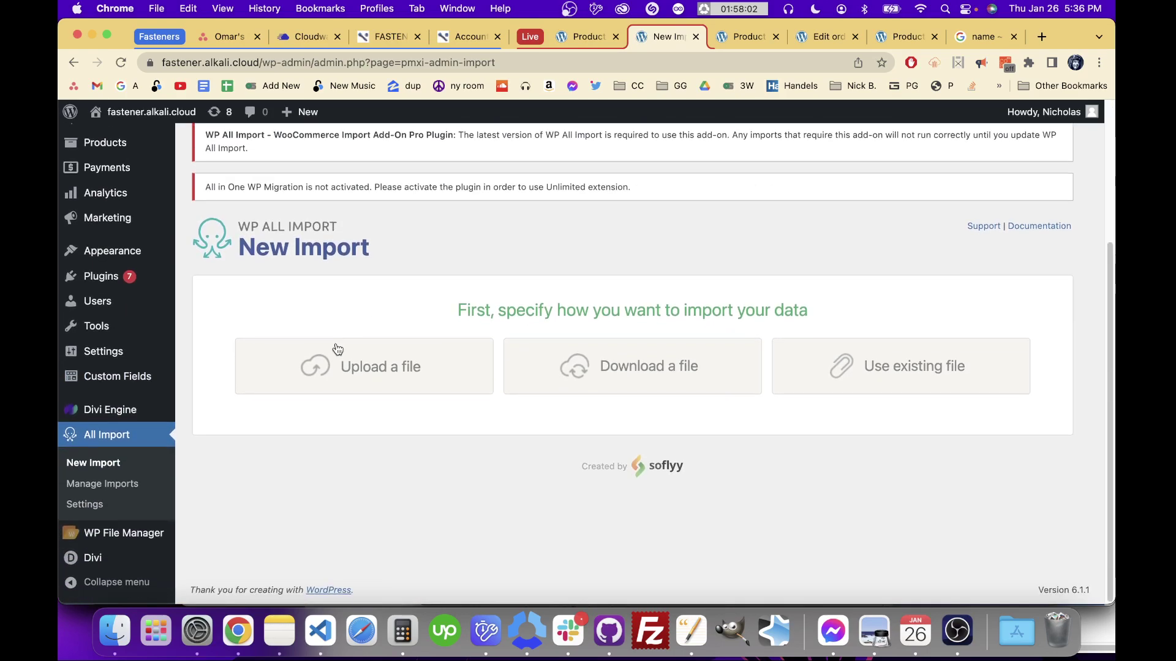
Step: Upload CategoryExportTue-01-24-081738.CSV from the Downloads folder as the import's data file
left_click(386, 367)
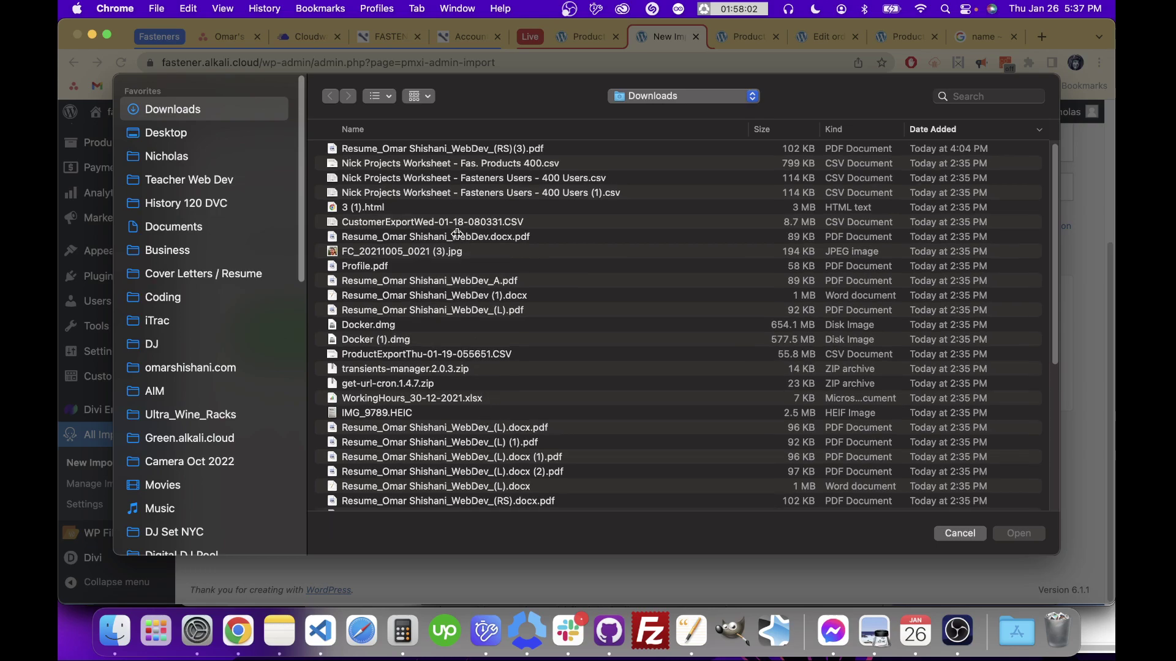
scroll(457, 231, "down", 2)
scroll(454, 230, "down", 3)
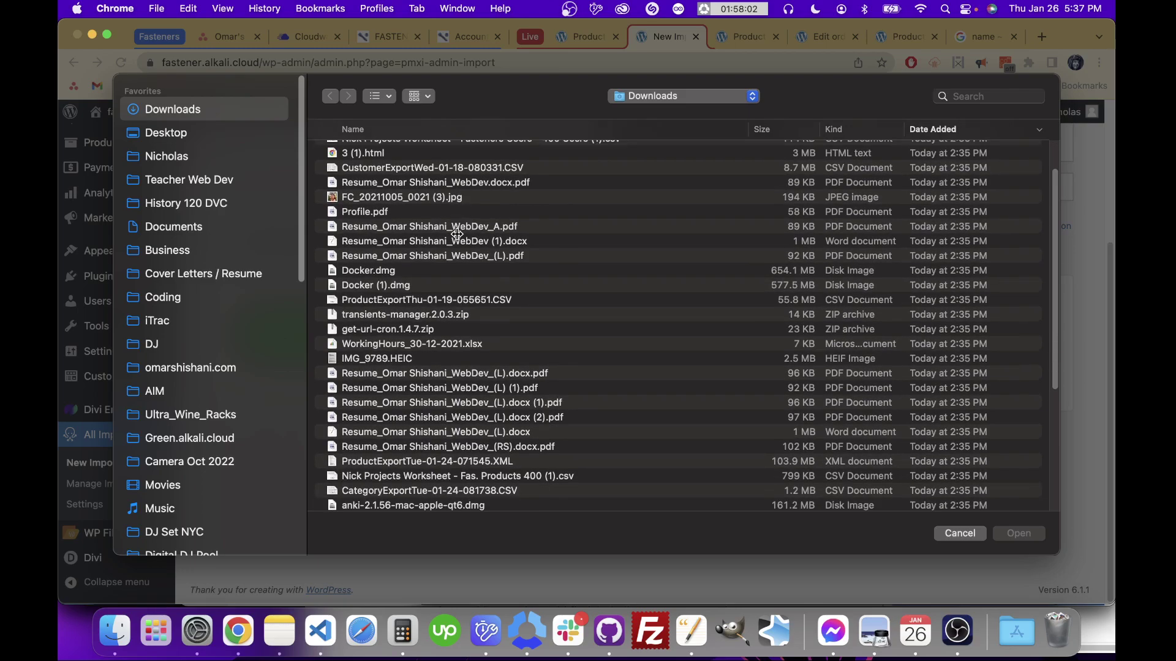
double_click(448, 488)
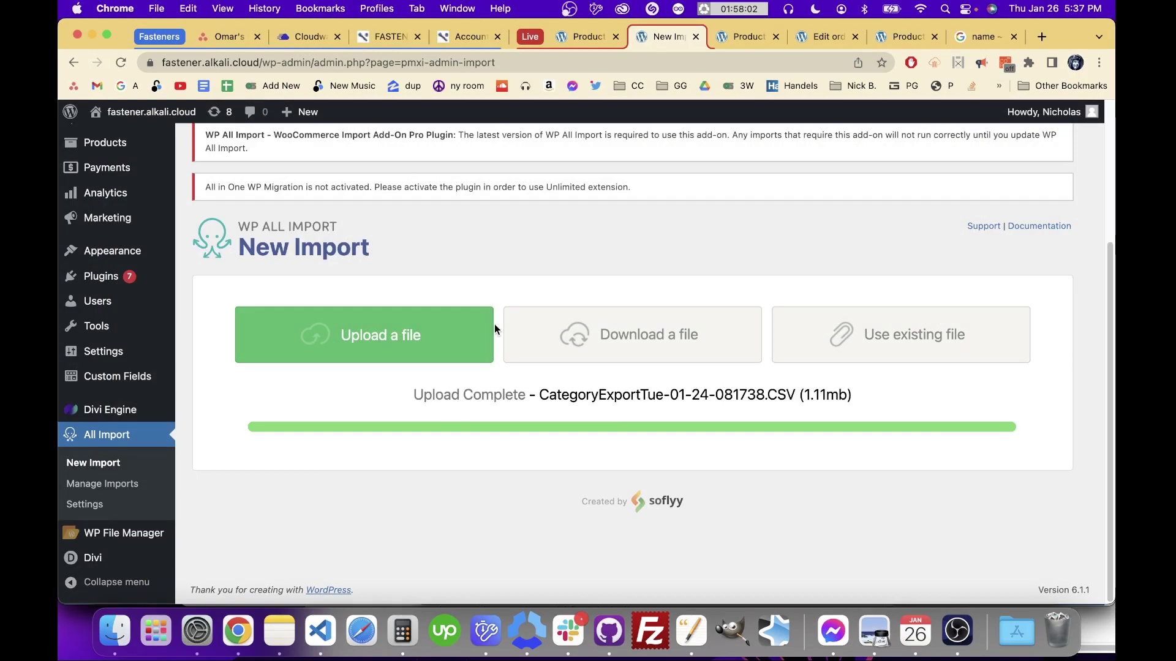
Step: Set the import to create new Taxonomies from the file's records, with Product categories as the target taxonomy
scroll(507, 324, "down", 5)
left_click(583, 397)
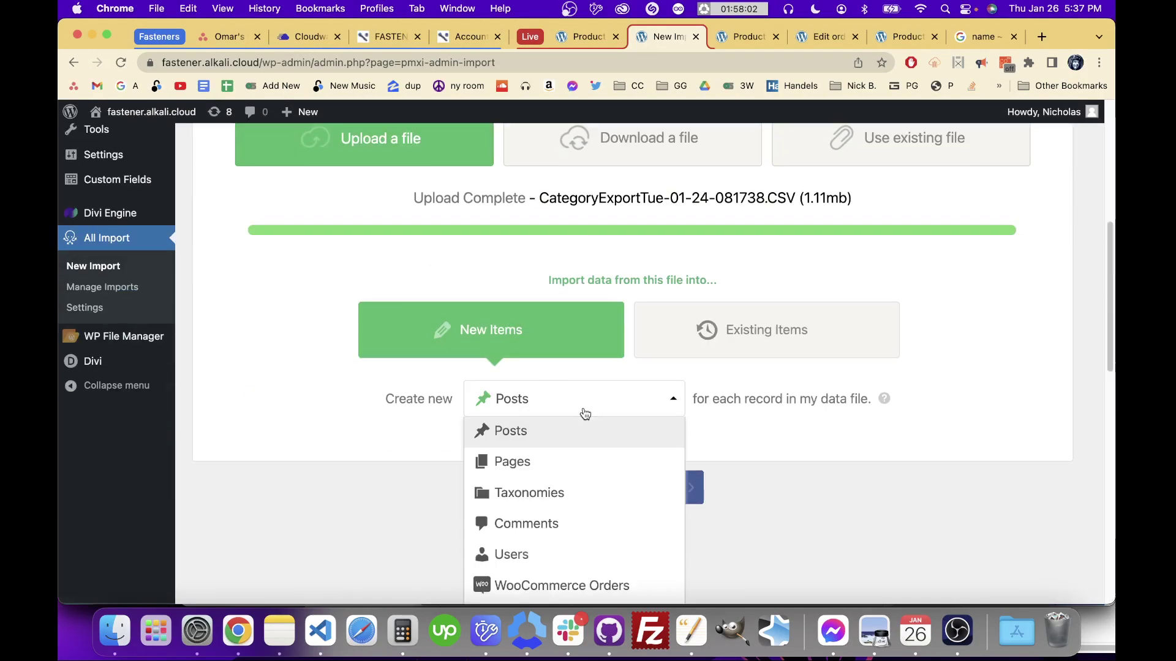
scroll(587, 409, "down", 2)
left_click(564, 442)
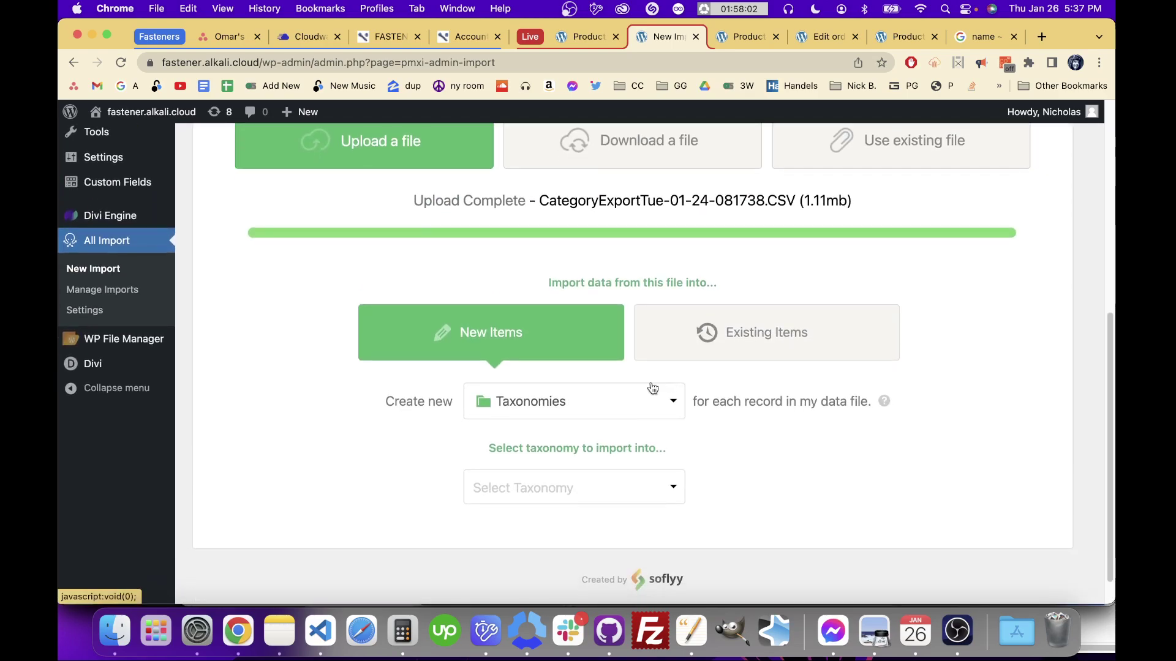
scroll(629, 441, "down", 2)
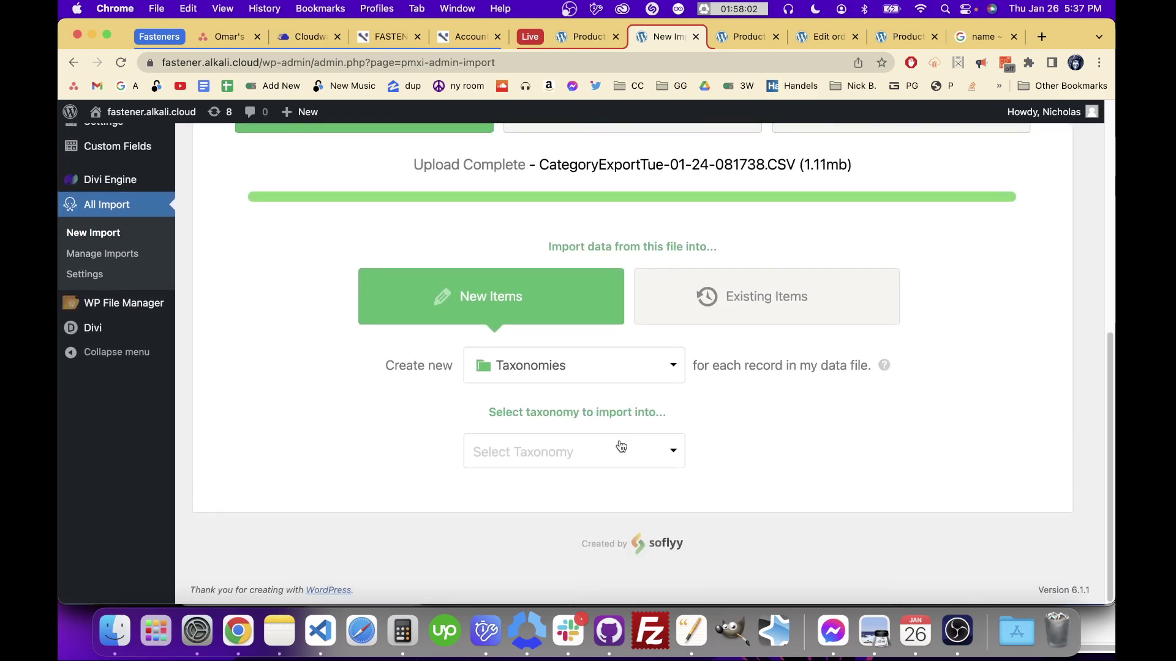
left_click(621, 446)
scroll(599, 480, "down", 3)
left_click(572, 516)
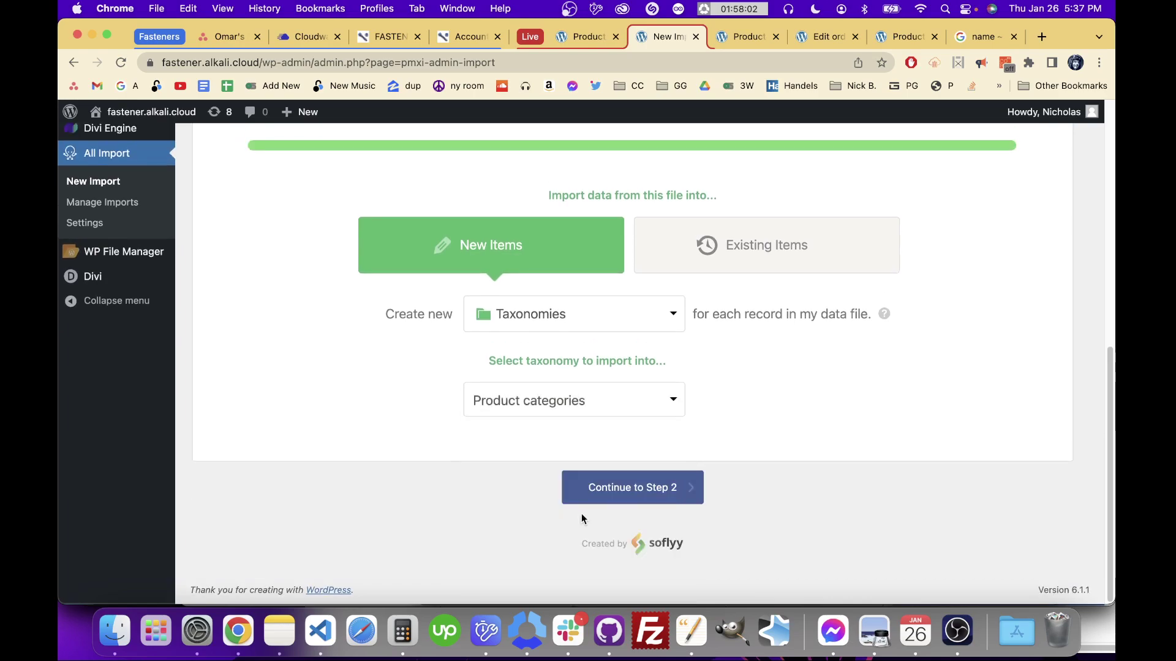
Step: Proceed to the import file review, check the parsed category record's fields, and continue to the template mapping step
left_click(672, 493)
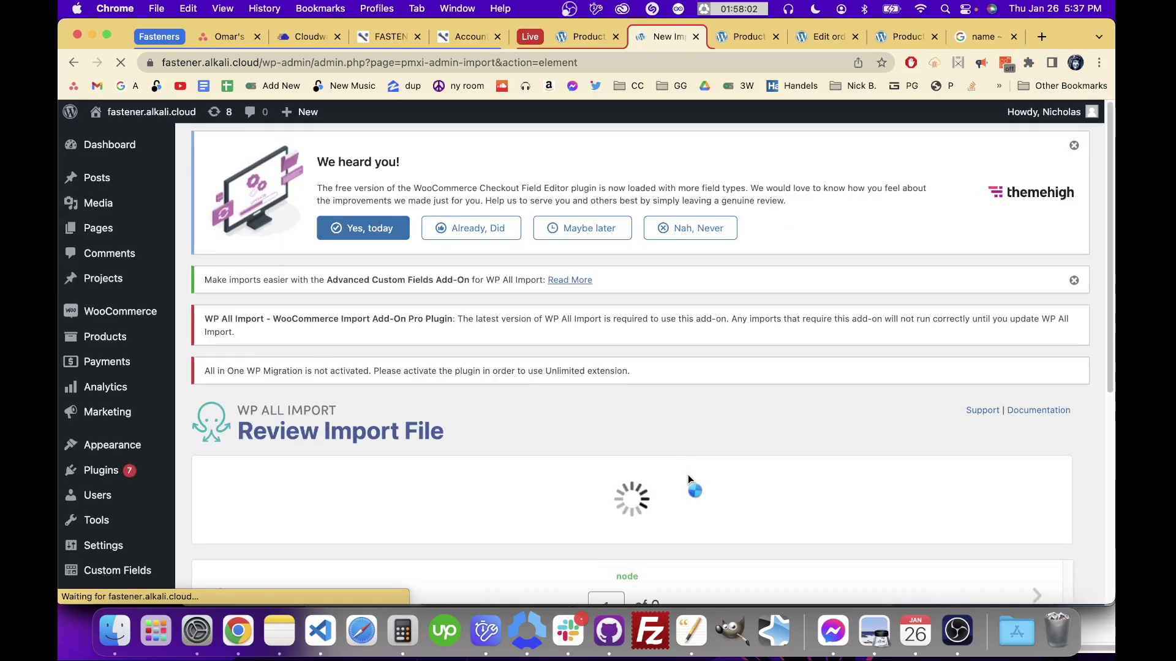
scroll(688, 476, "down", 5)
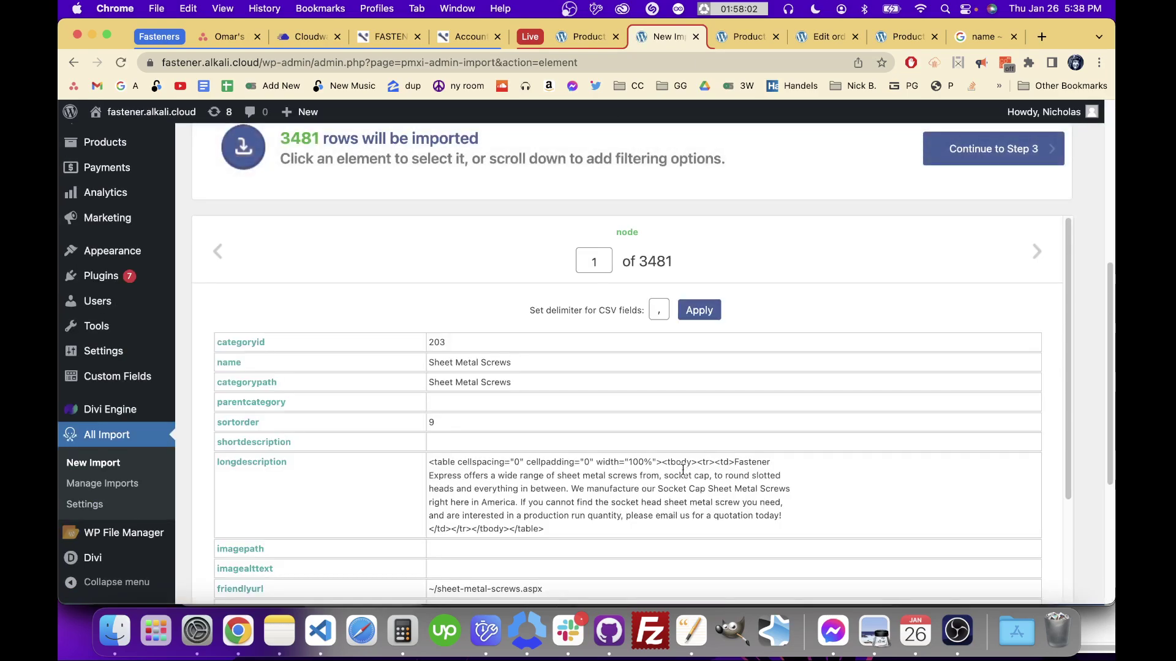
scroll(685, 475, "down", 2)
scroll(681, 465, "up", 2)
scroll(932, 257, "down", 5)
left_click(704, 498)
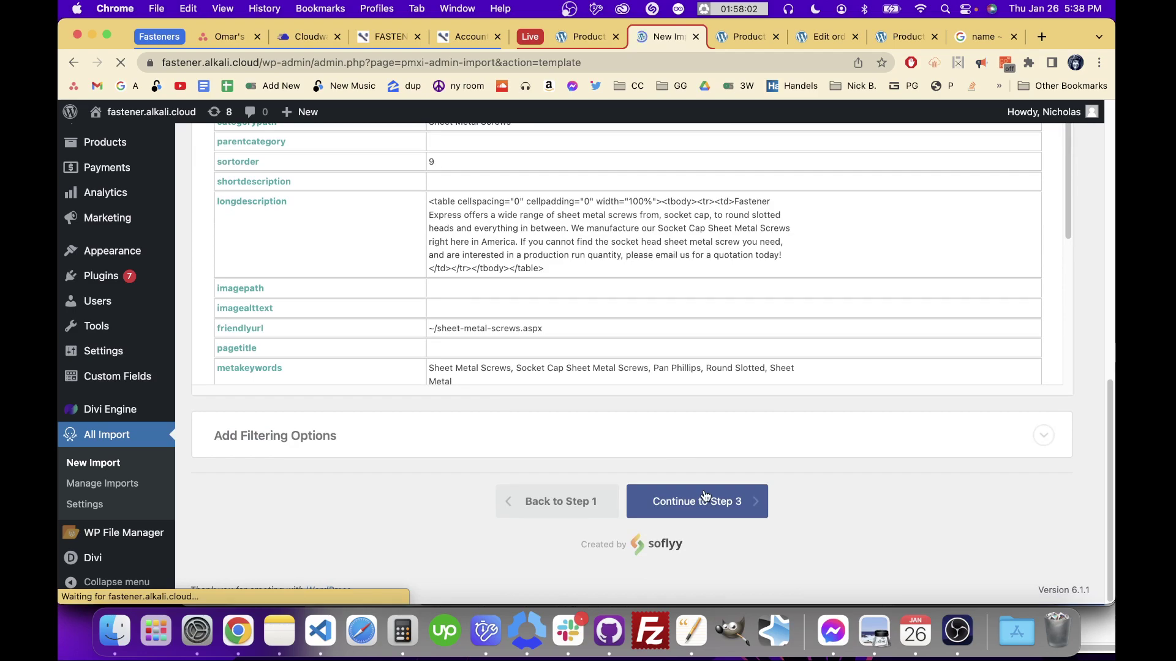
Step: Examine the template's Images options and the fields of the first category record
scroll(705, 496, "down", 4)
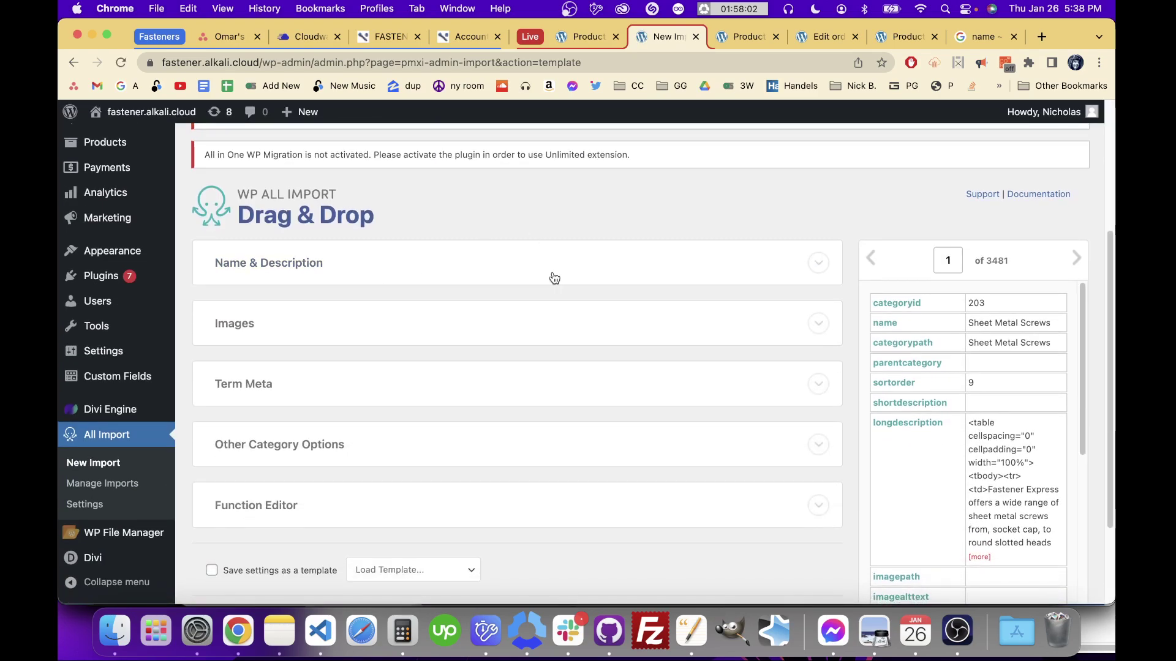
scroll(328, 456, "down", 6)
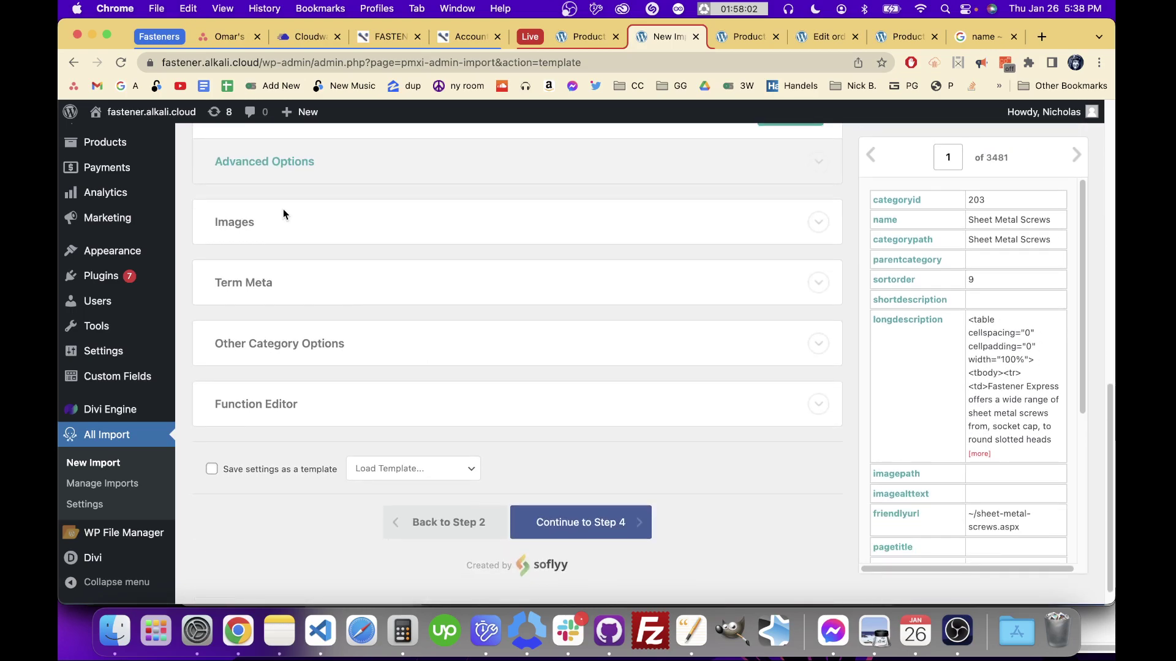
left_click(284, 228)
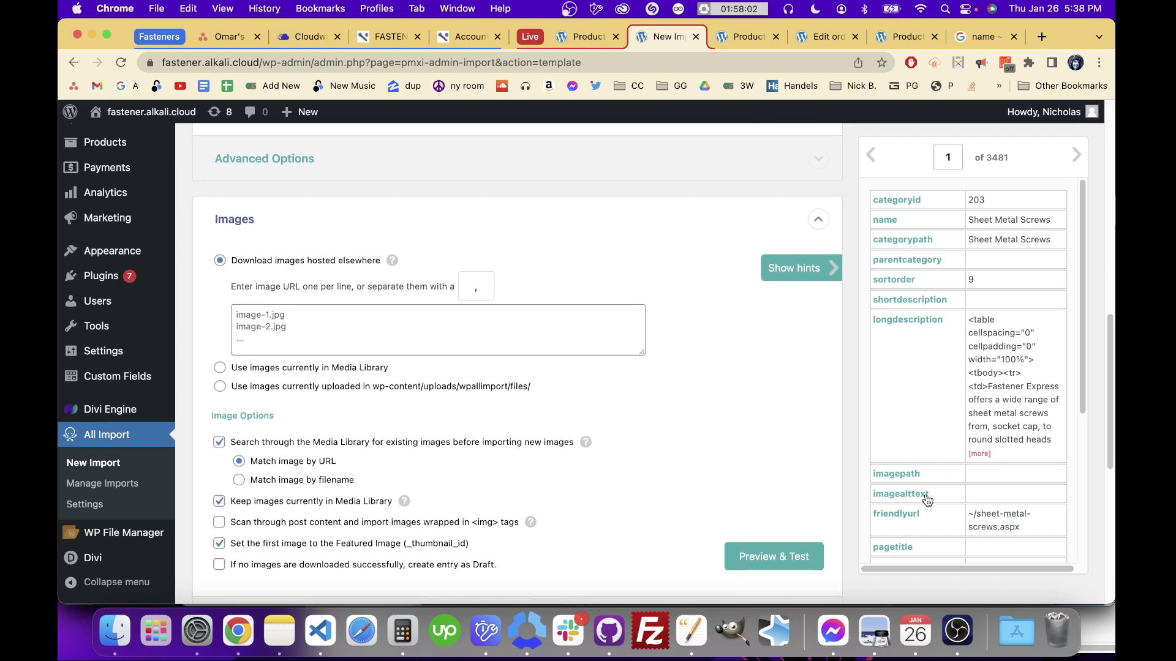
scroll(946, 380, "down", 5)
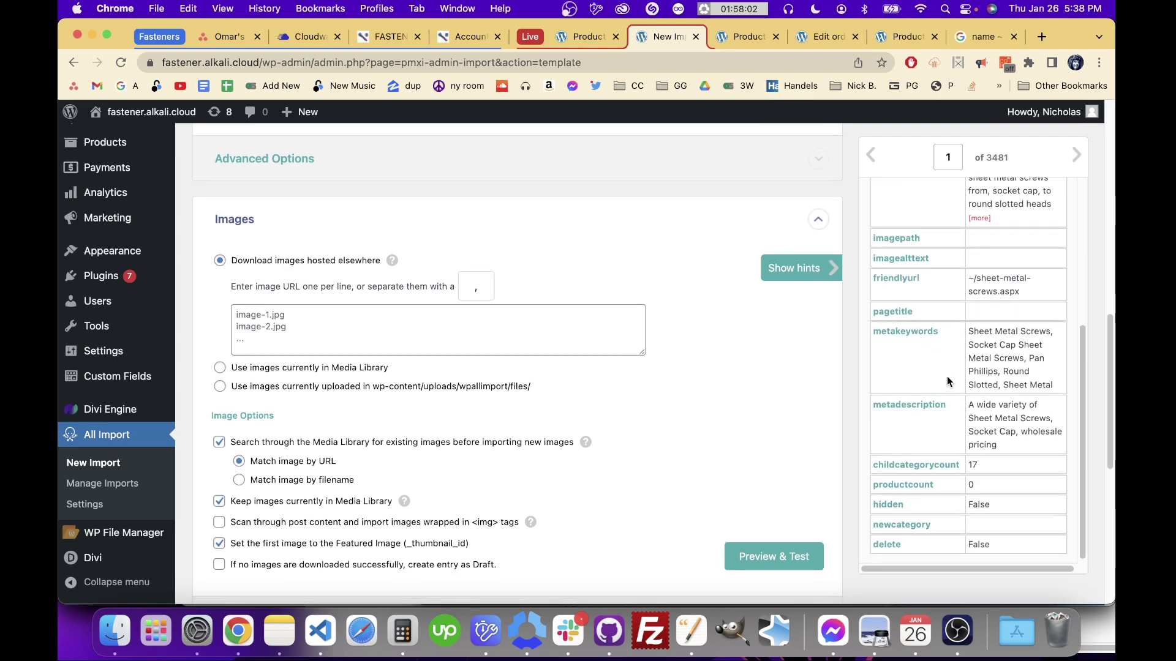
scroll(625, 289, "down", 7)
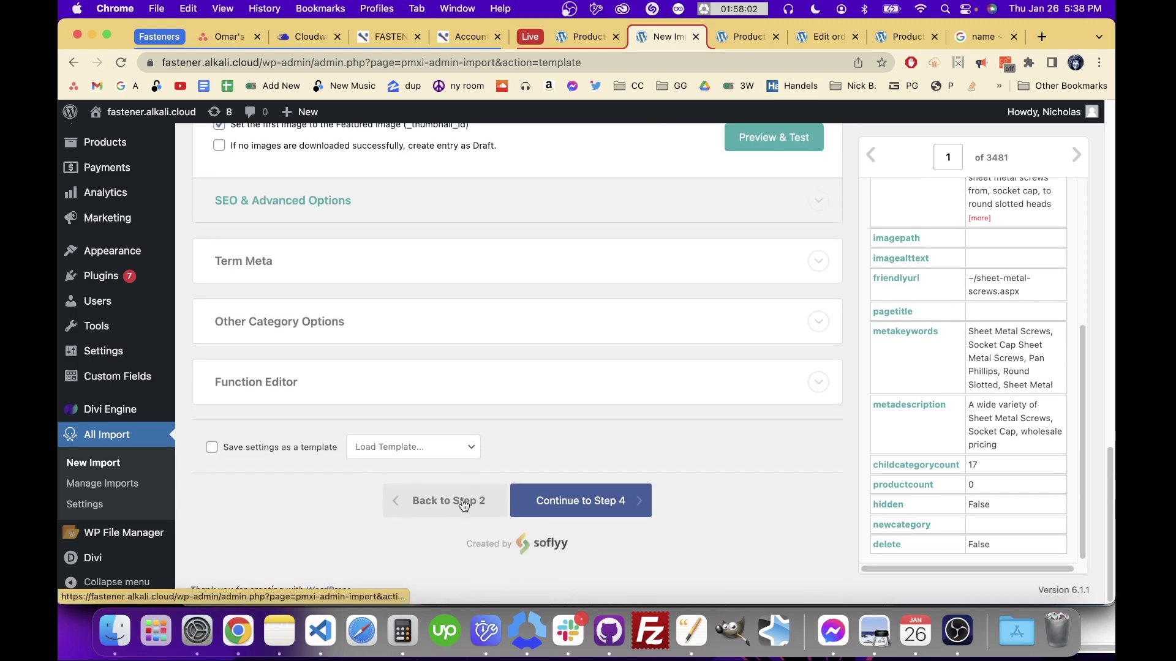
Step: Return to the import's first step and switch the target from new to existing items
left_click(463, 504)
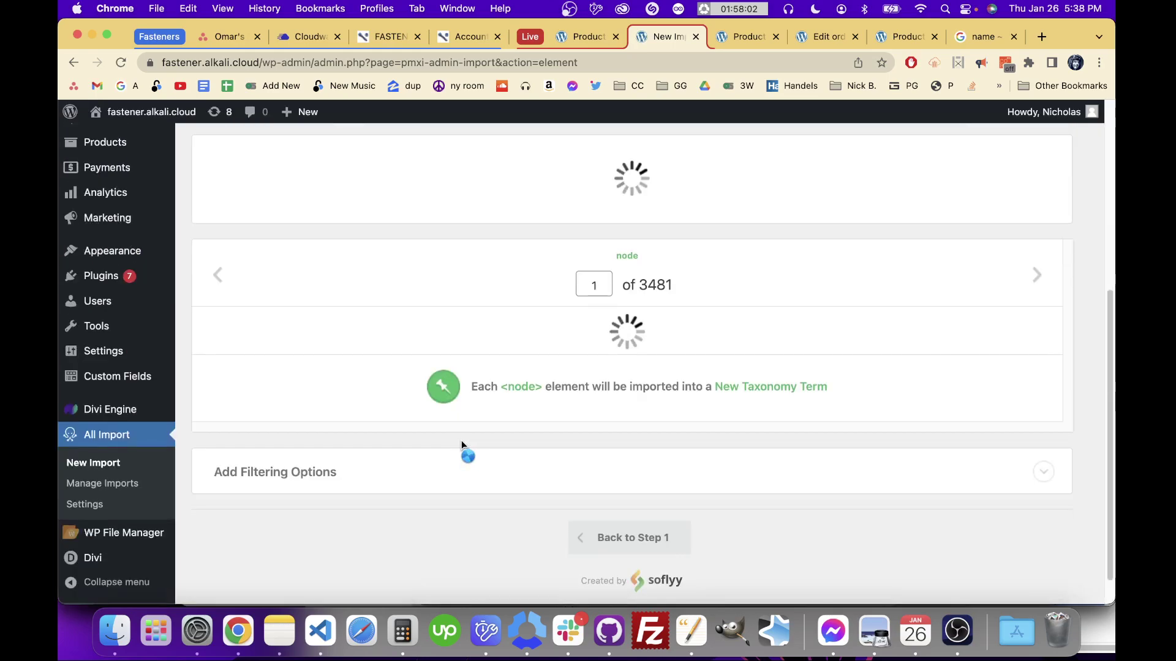
scroll(464, 447, "down", 3)
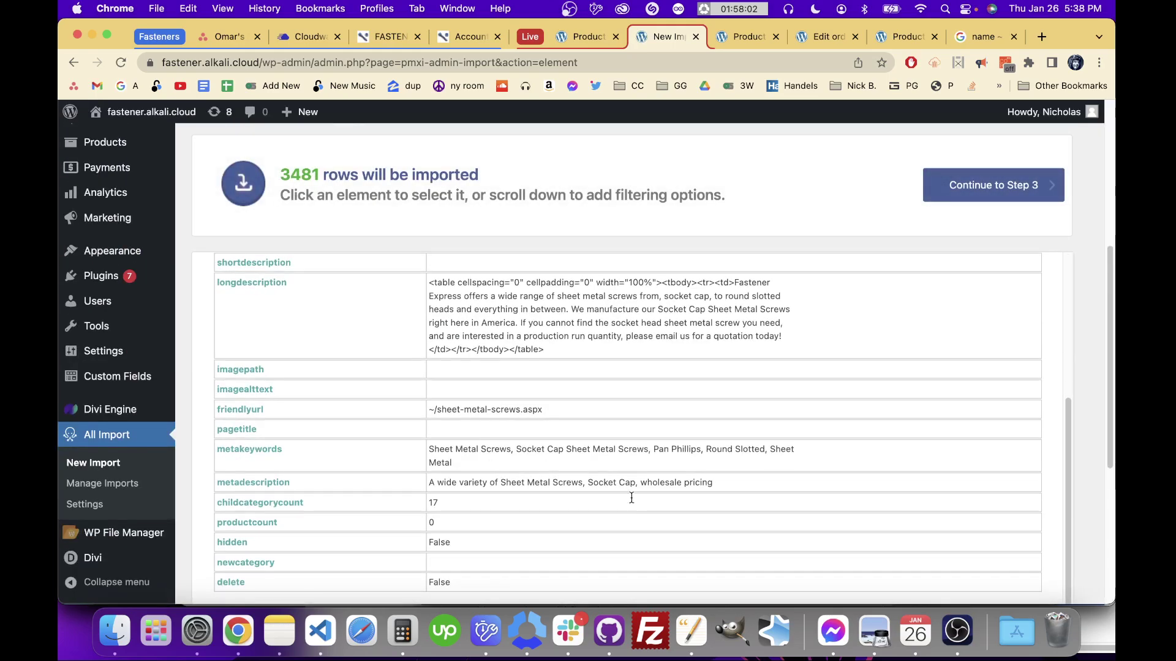
scroll(487, 446, "down", 5)
left_click(543, 497)
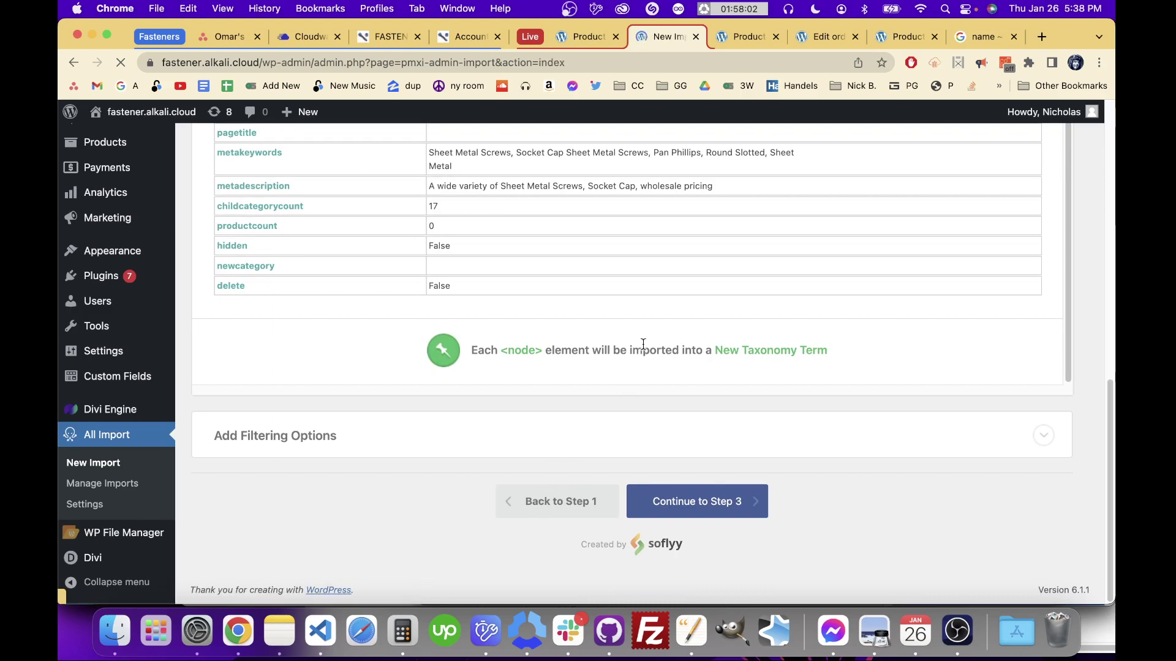
scroll(642, 344, "down", 3)
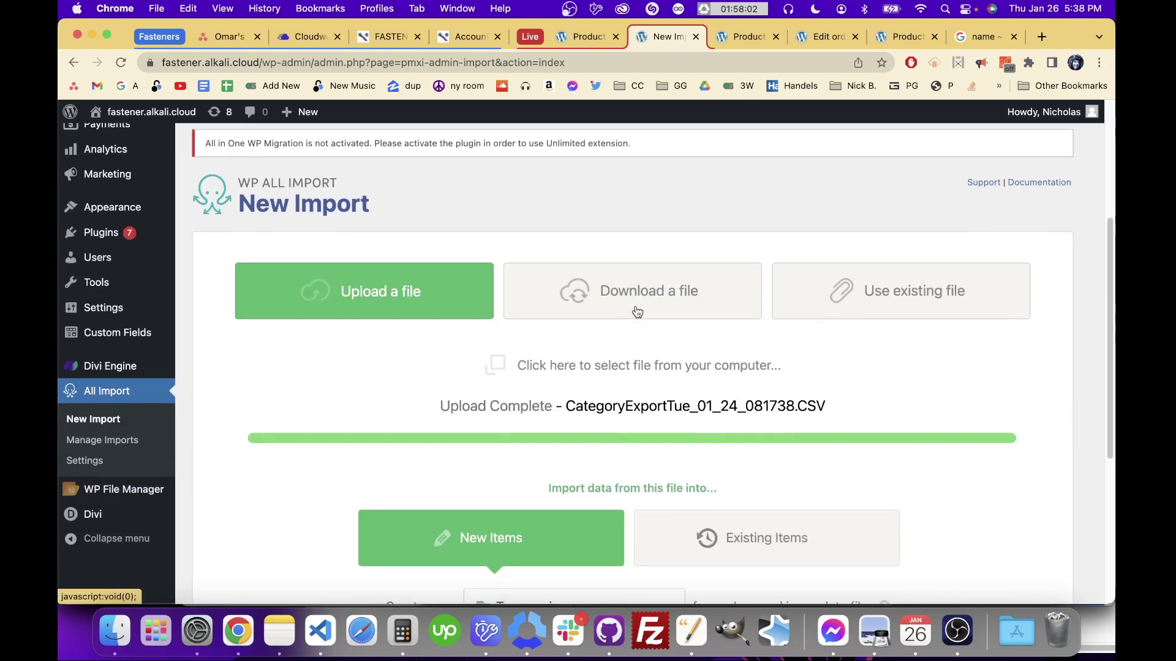
scroll(637, 312, "down", 4)
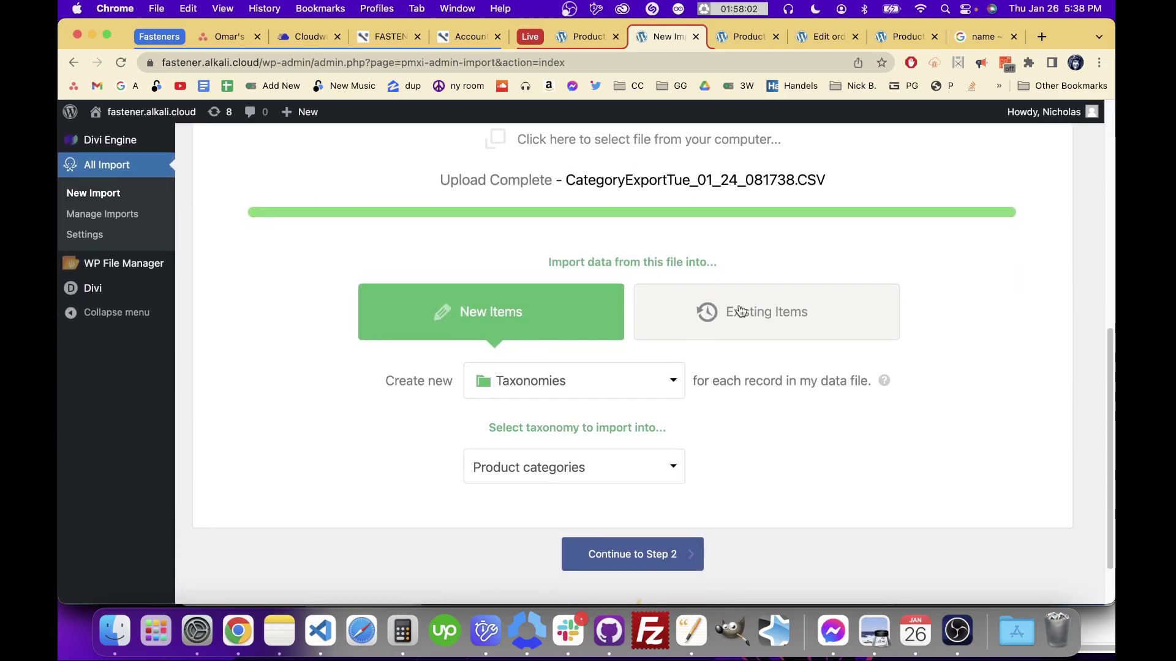
left_click(741, 312)
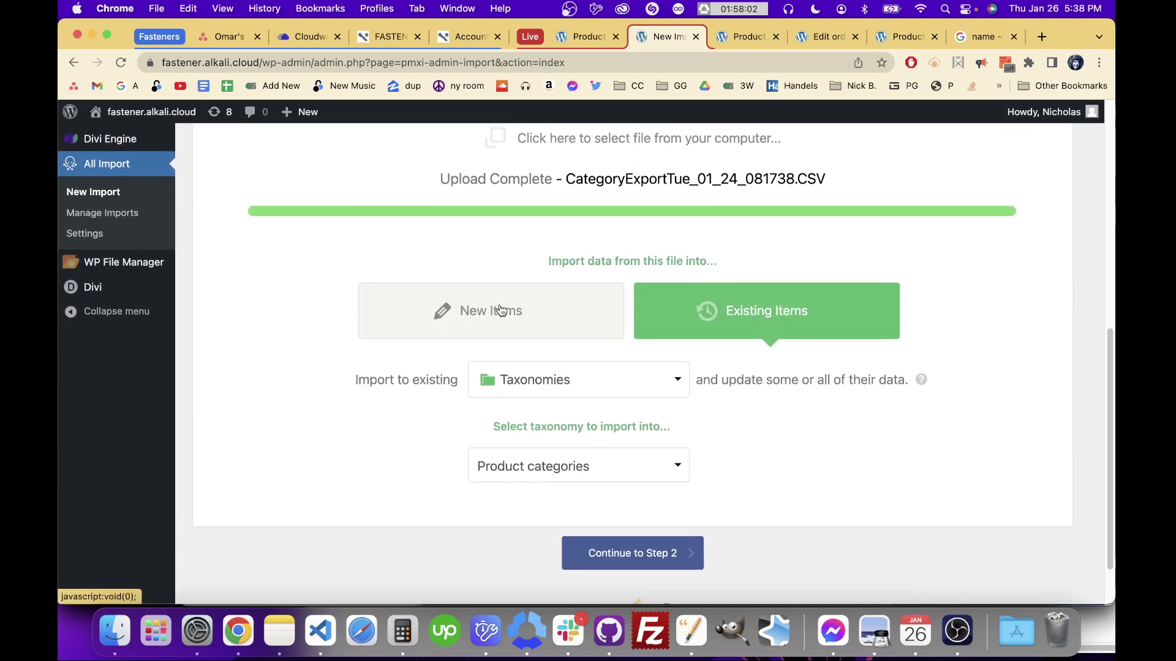
scroll(499, 310, "down", 1)
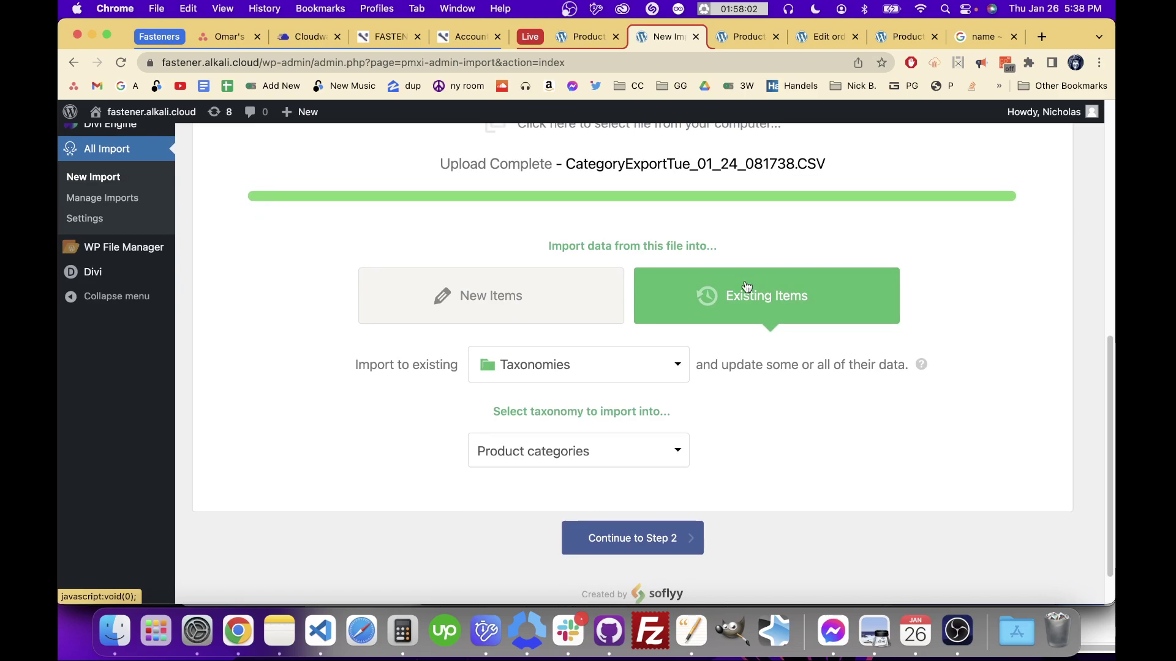
Step: Continue through the import file review to the template mapping step
left_click(593, 552)
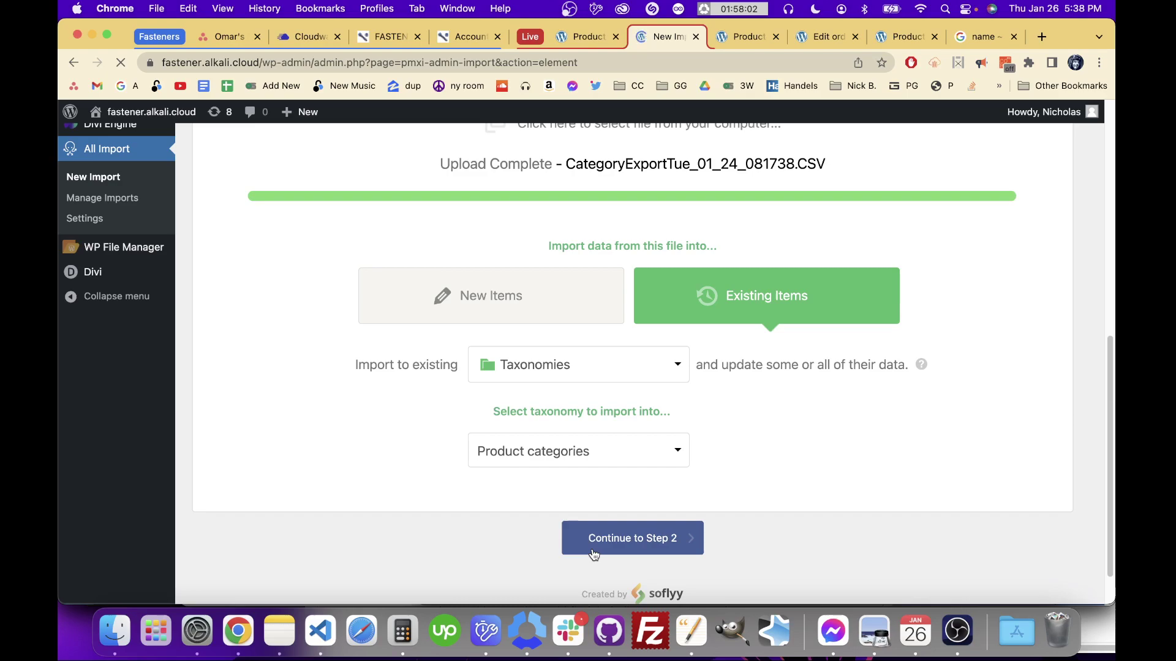
scroll(700, 379, "down", 2)
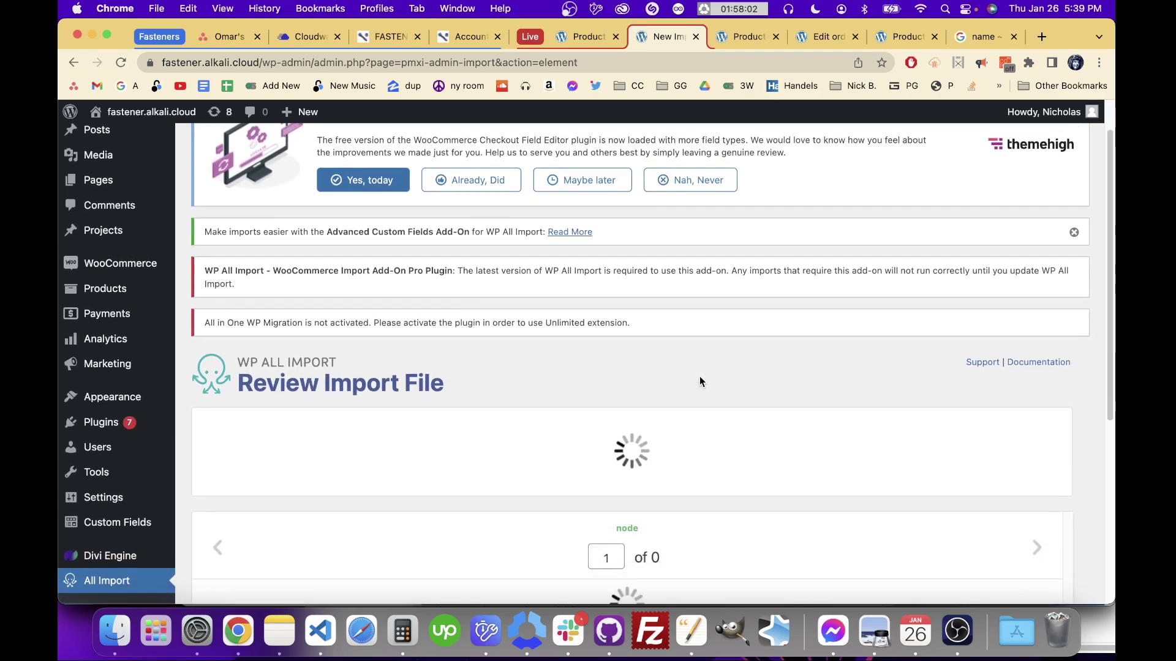
scroll(699, 381, "down", 10)
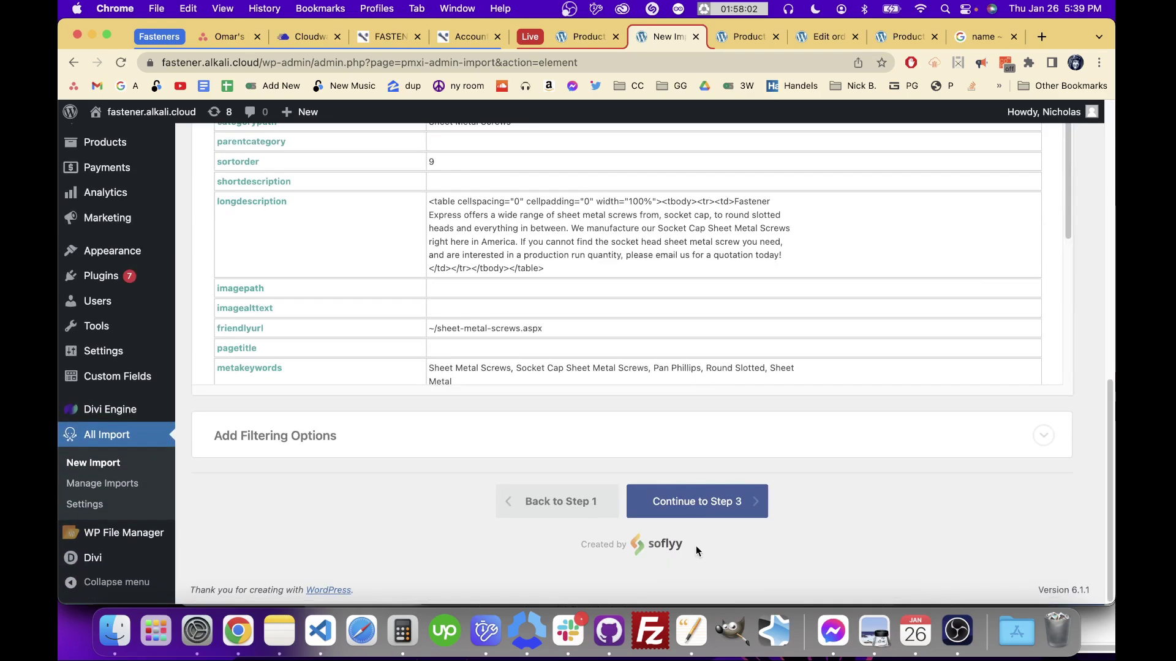
left_click(681, 518)
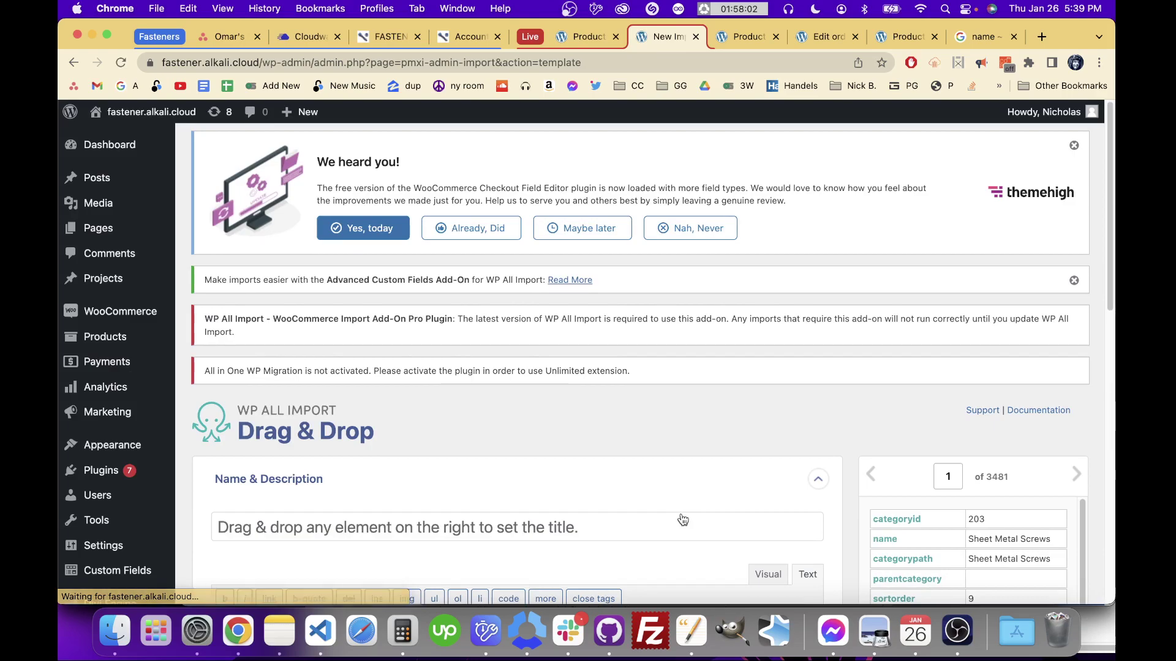
scroll(670, 402, "down", 10)
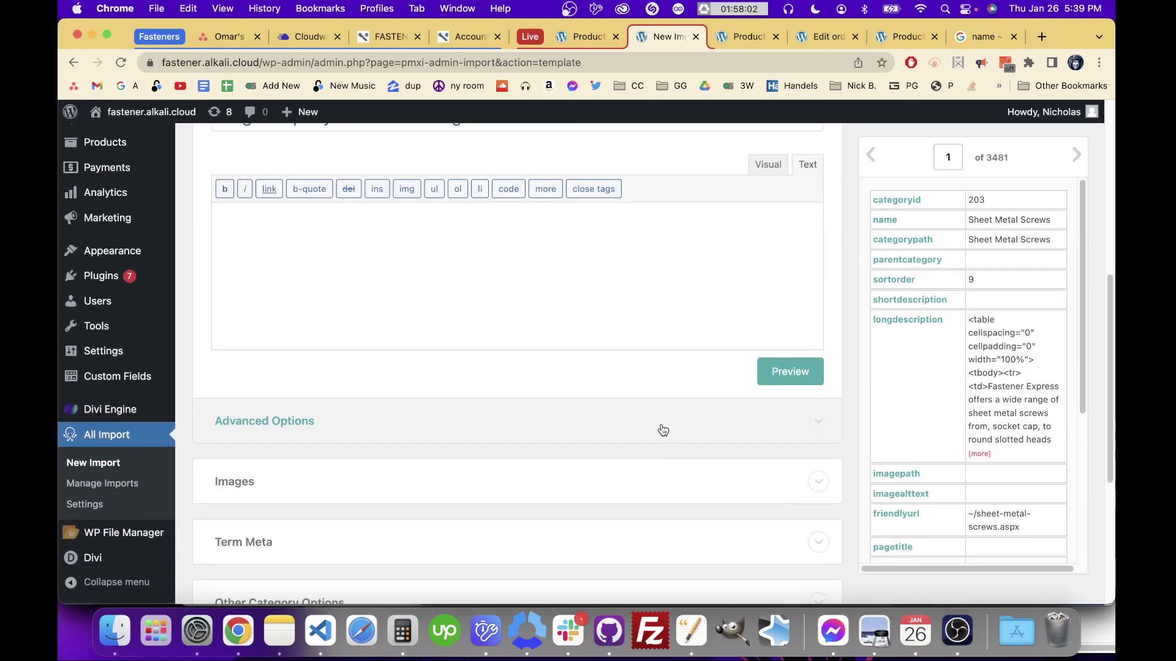
scroll(663, 428, "down", 7)
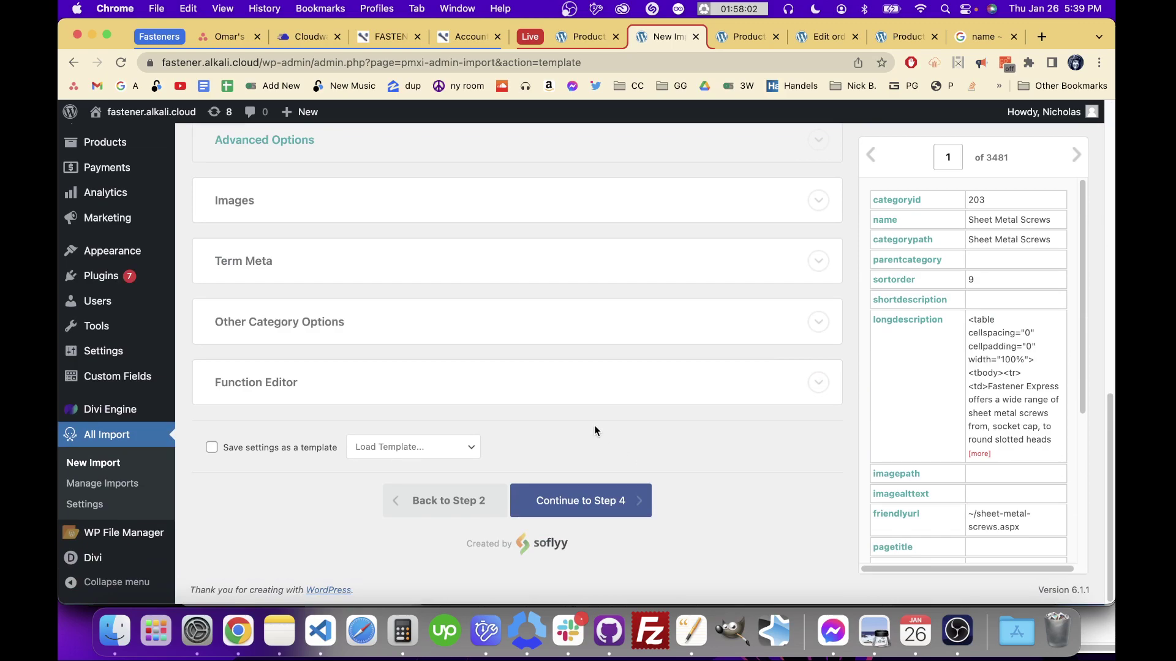
scroll(482, 384, "up", 4)
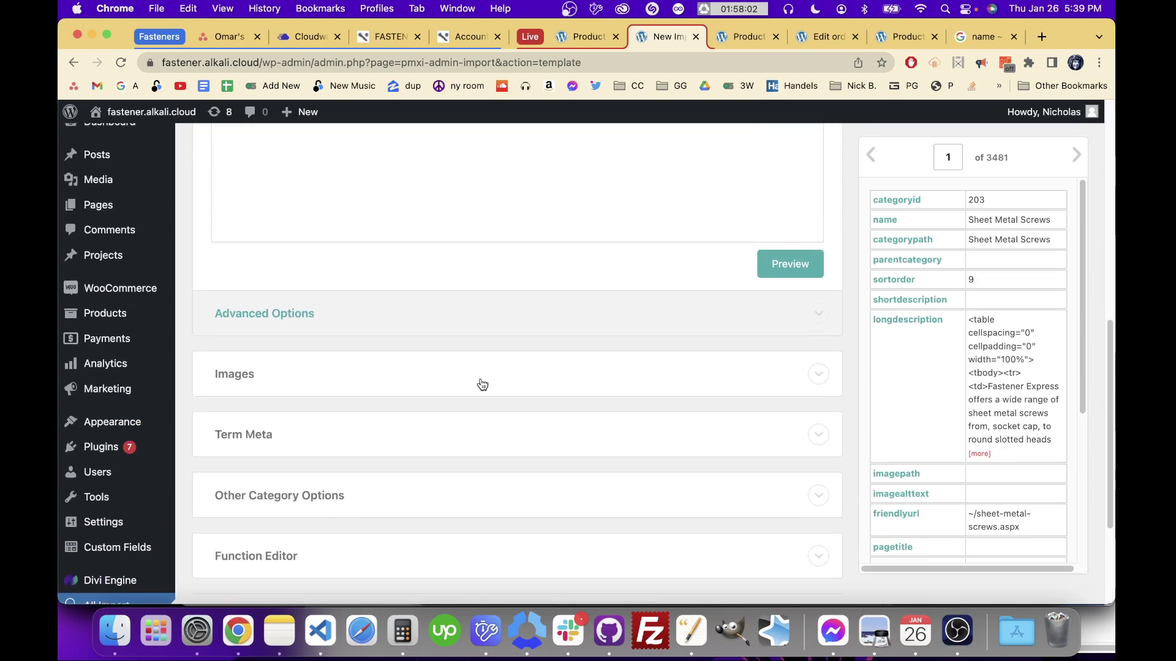
left_click(407, 361)
scroll(439, 337, "down", 5)
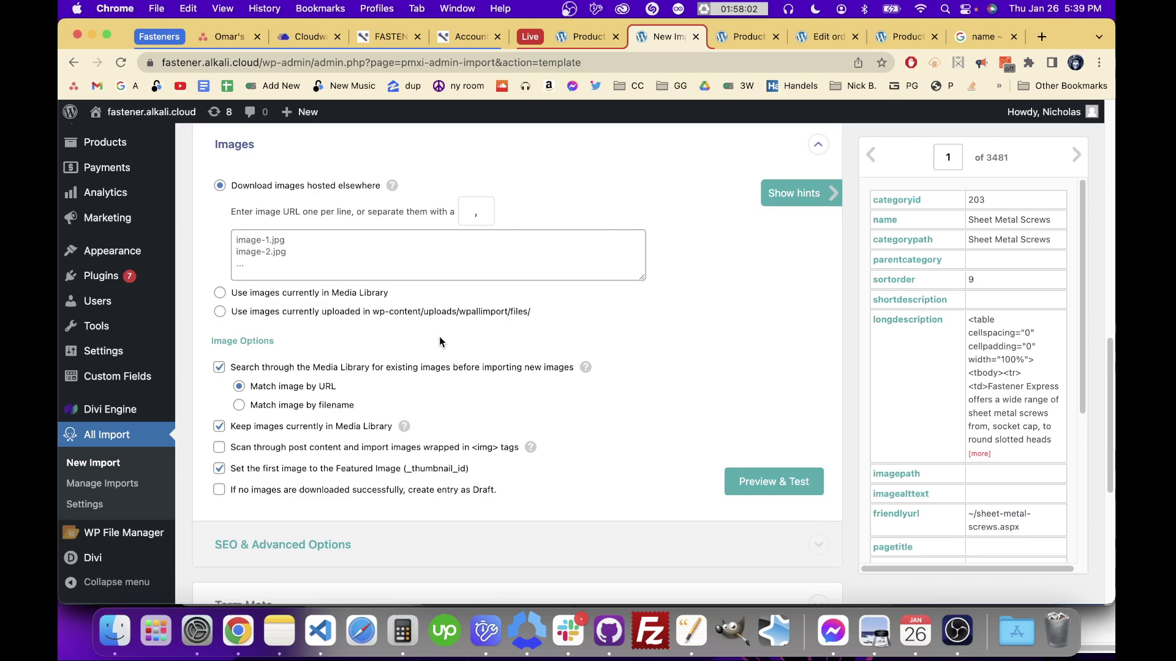
left_click(352, 245)
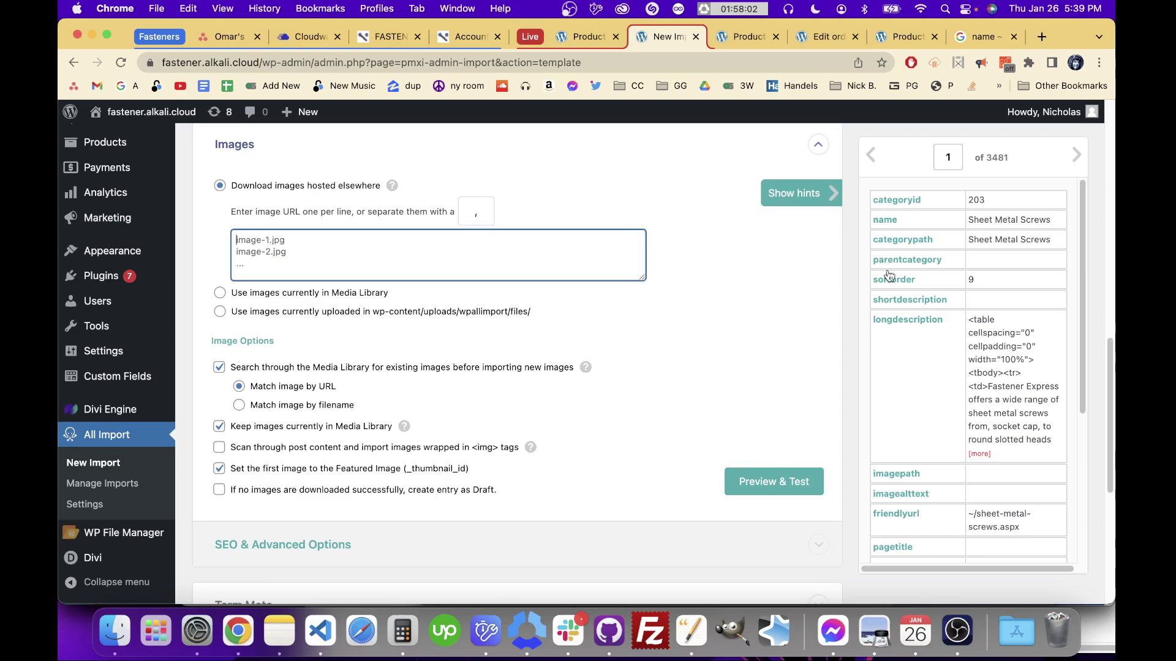
scroll(969, 357, "down", 2)
type("https://my-url.com")
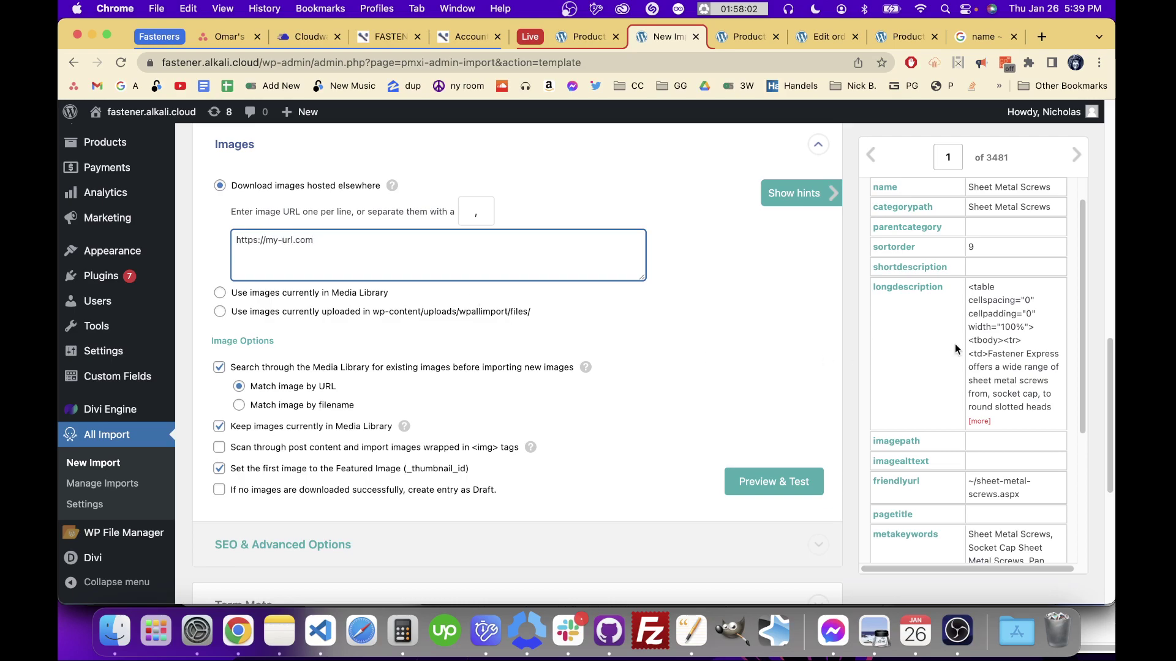
Step: Advance the data preview to record 3 and append its imagepath element to the image URL
scroll(958, 349, "down", 3)
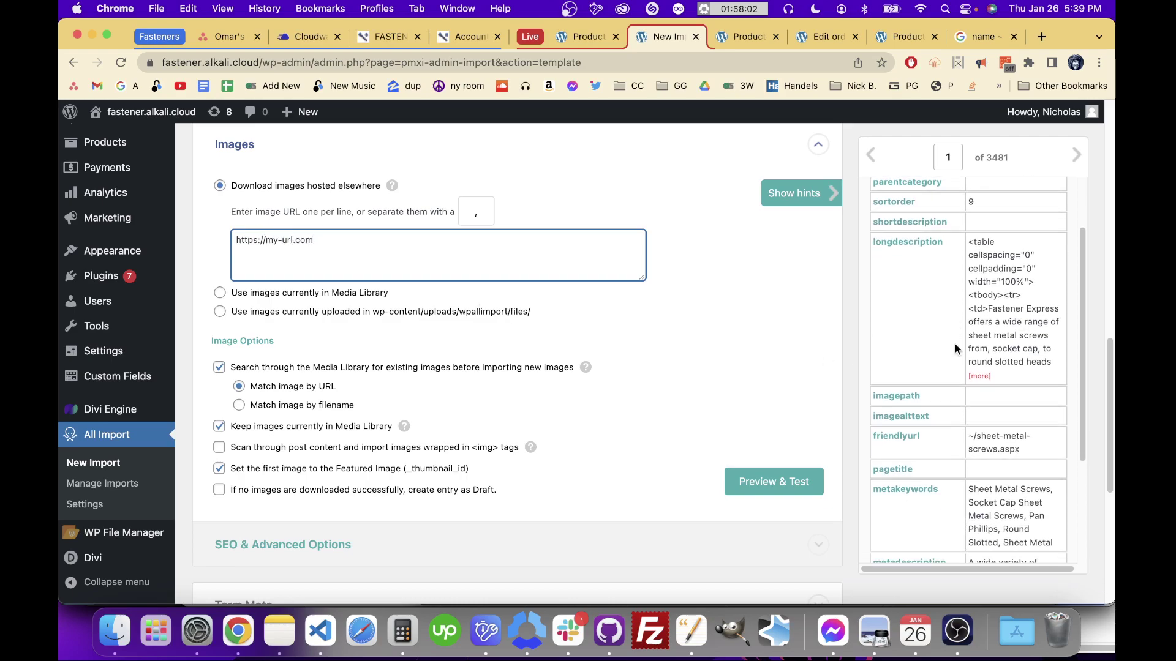
left_click(1079, 160)
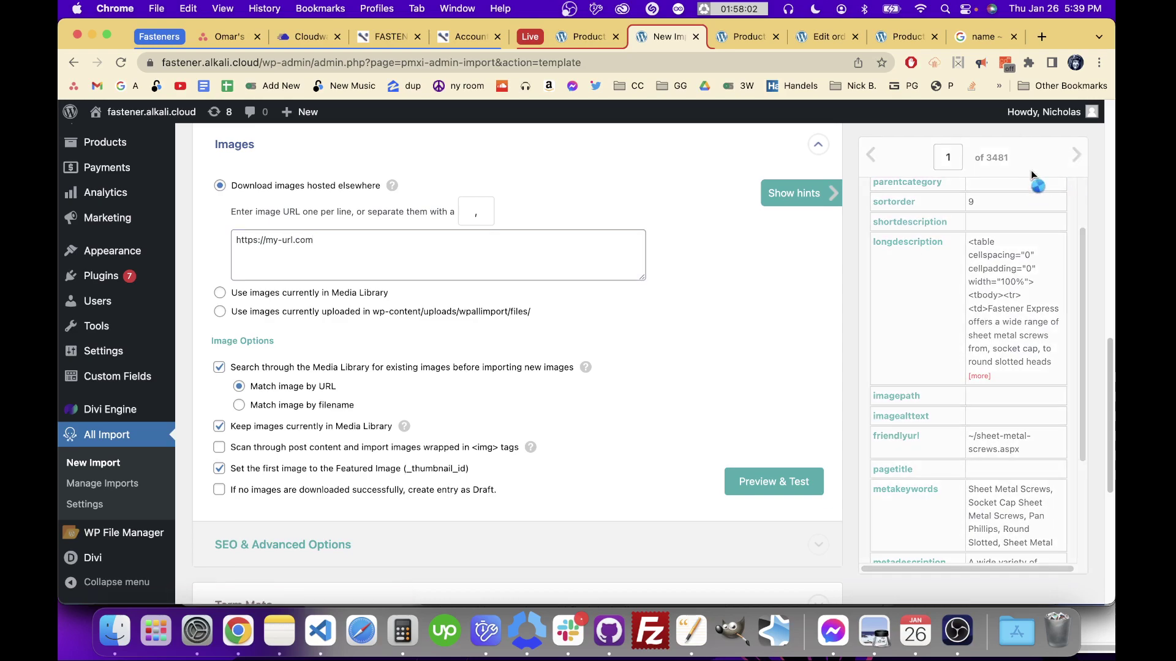
scroll(953, 336, "down", 5)
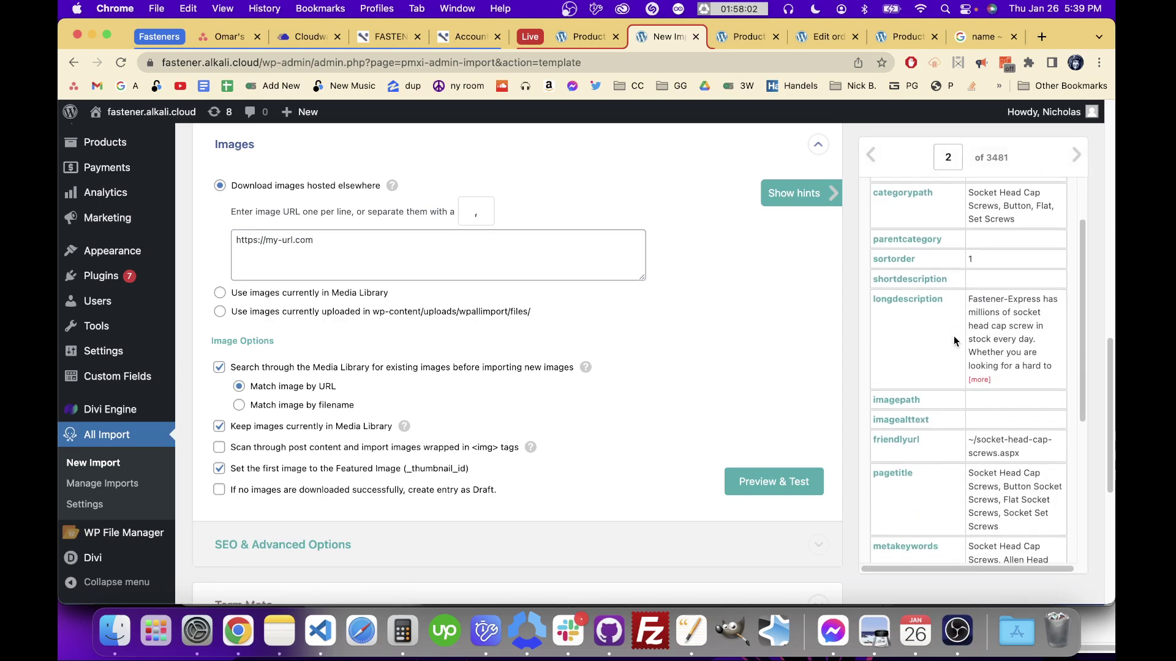
left_click(1078, 160)
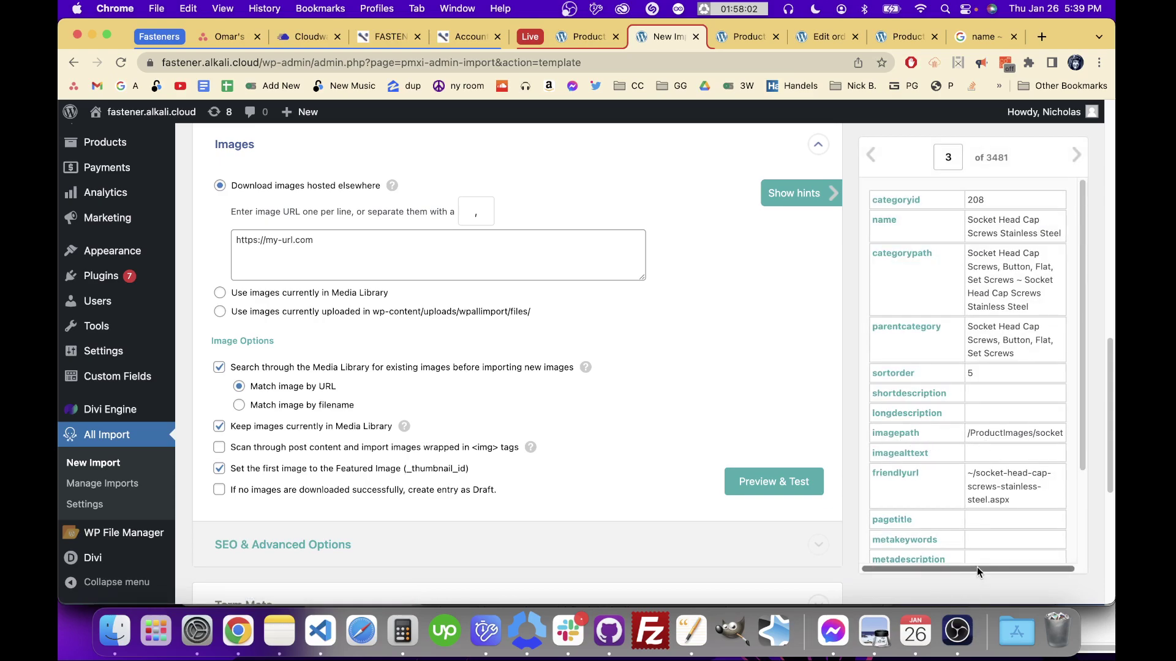
left_click_drag(895, 433, 546, 265)
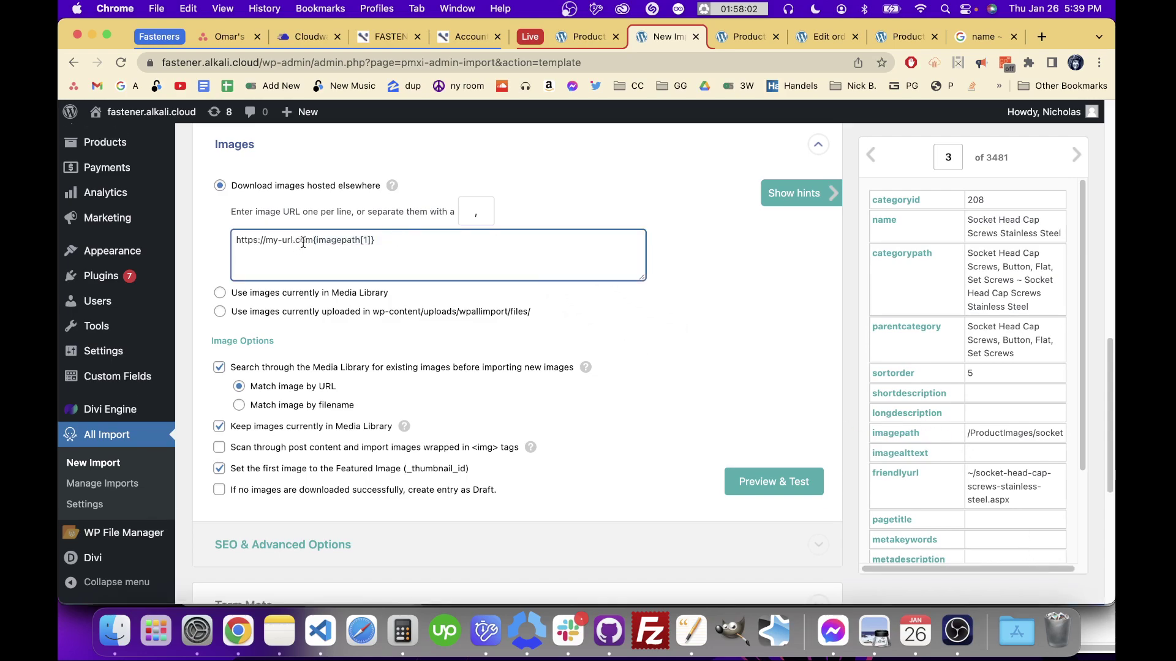
Step: Replace the image URL's domain with fastener-express.com, keeping {imagepath[1]} after it
left_click_drag(313, 240, 396, 238)
left_click(422, 241)
left_click_drag(316, 240, 265, 240)
type("fastener-express.com")
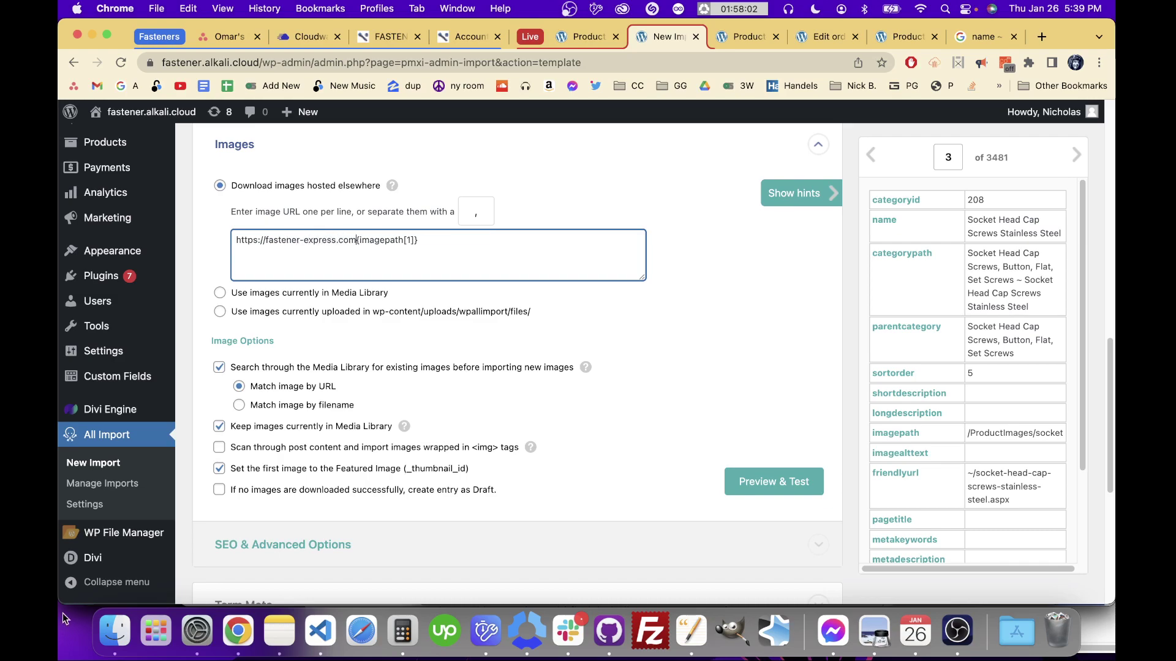
Step: Preview the image import for record 3, check its URL and picture, and close the preview
left_click(767, 483)
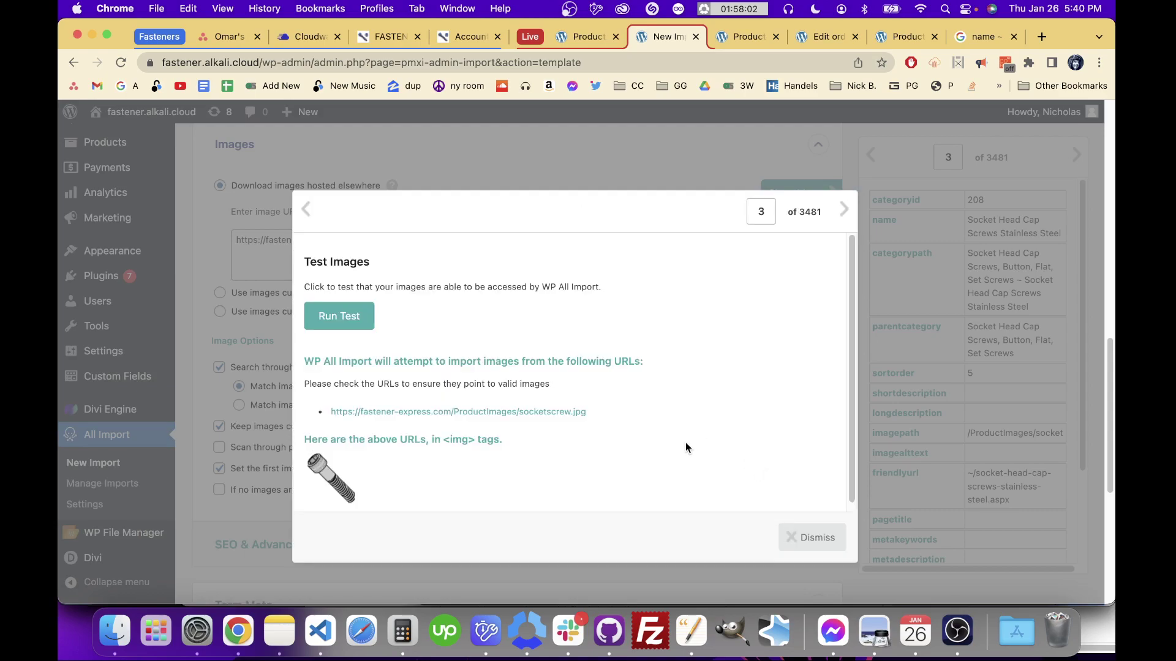
right_click(329, 476)
left_click(329, 475)
left_click(814, 149)
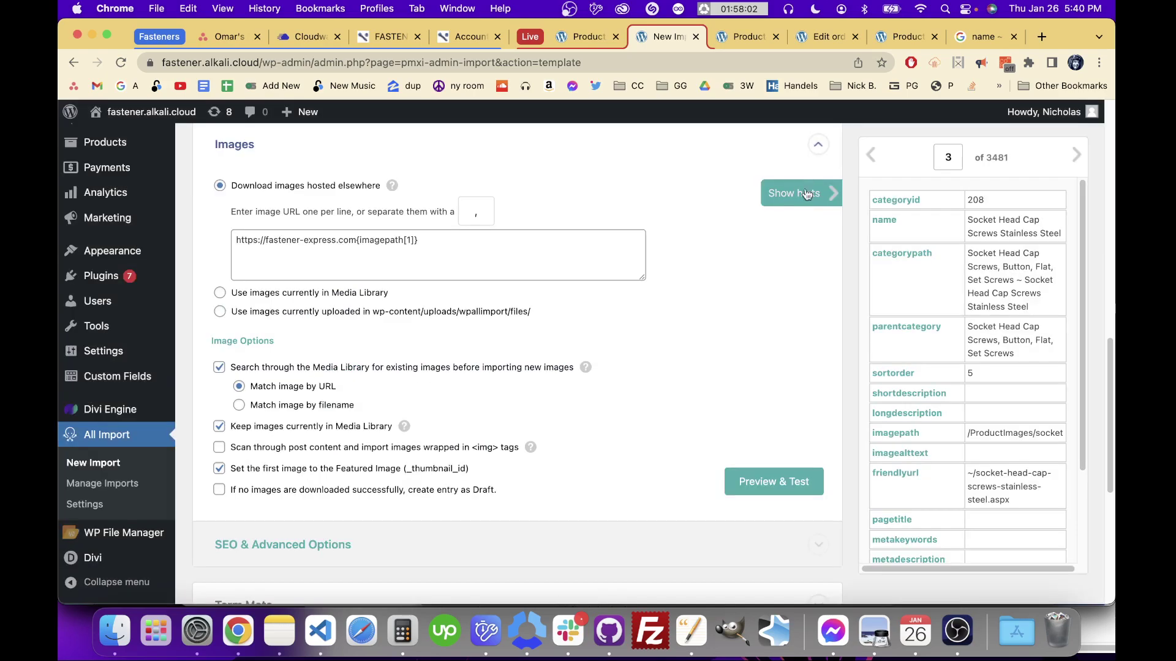
scroll(536, 366, "down", 1)
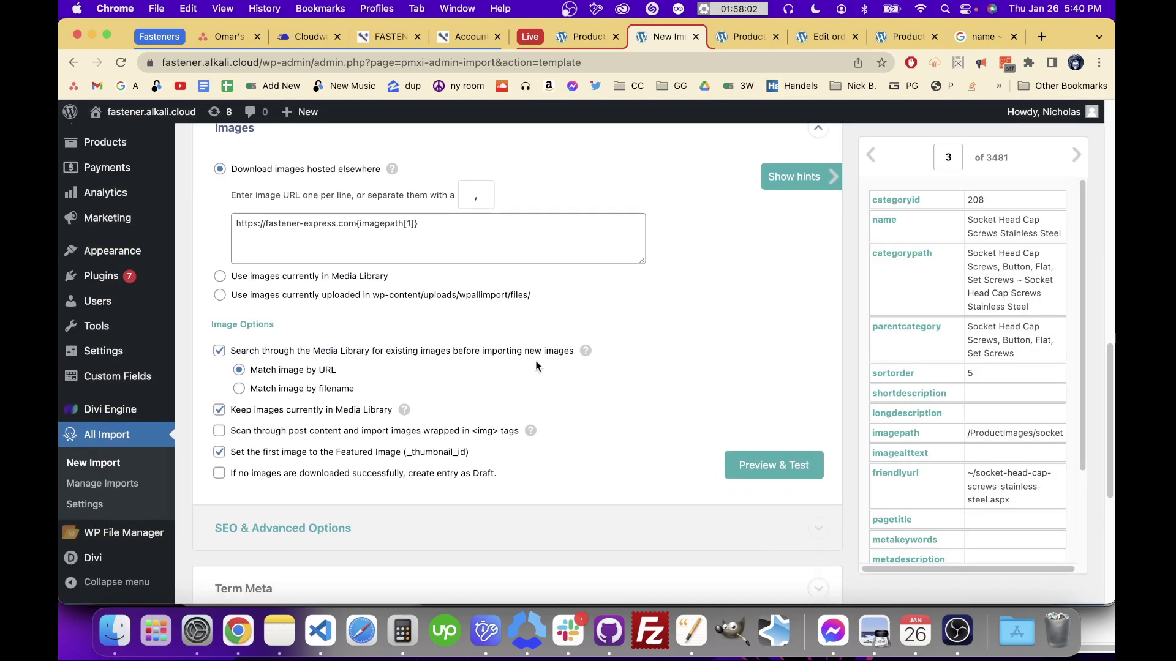
scroll(536, 365, "down", 10)
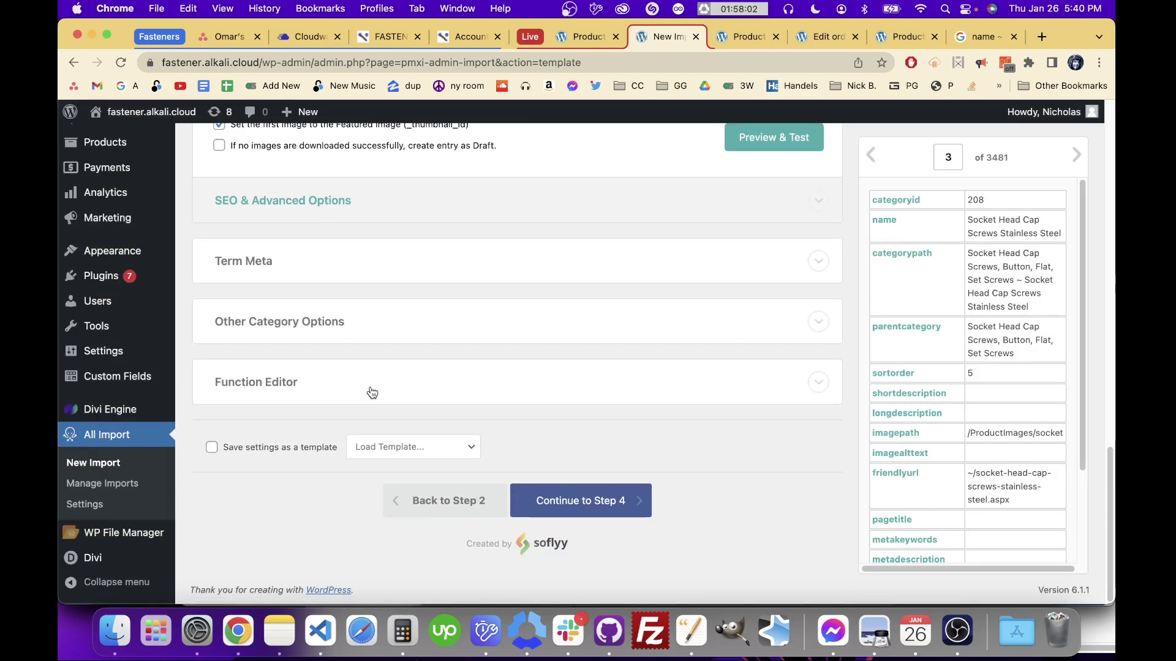
Step: Review the image import settings and the remaining sections of the import template
scroll(467, 355, "up", 7)
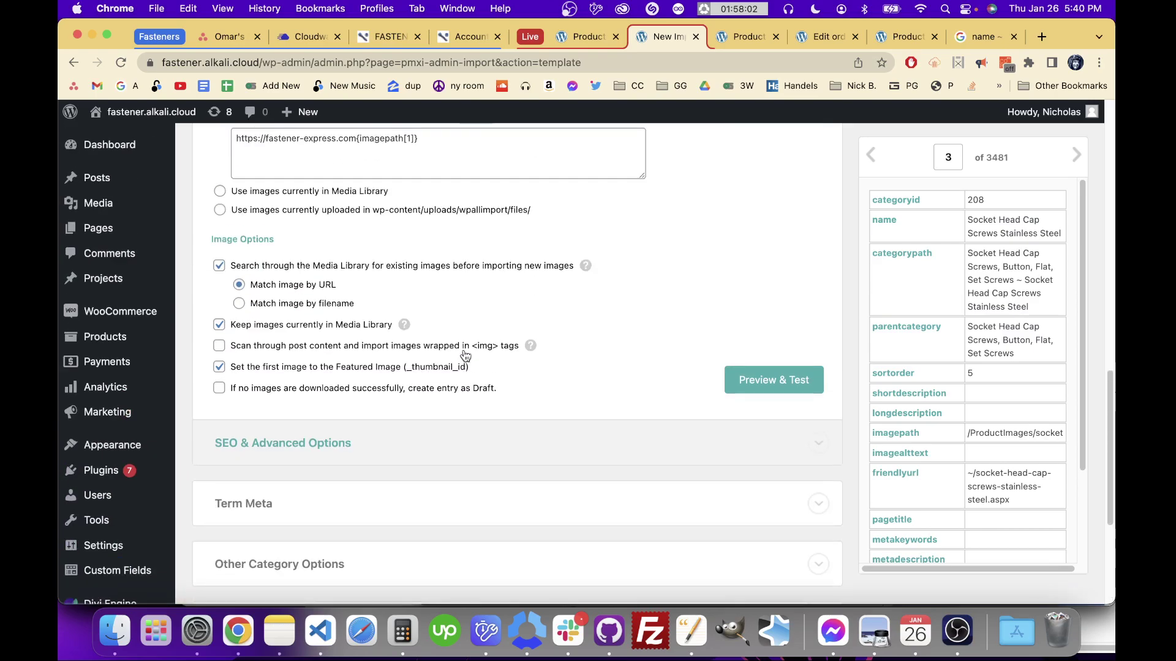
scroll(467, 356, "up", 15)
scroll(455, 414, "down", 20)
scroll(456, 414, "down", 2)
scroll(537, 435, "up", 10)
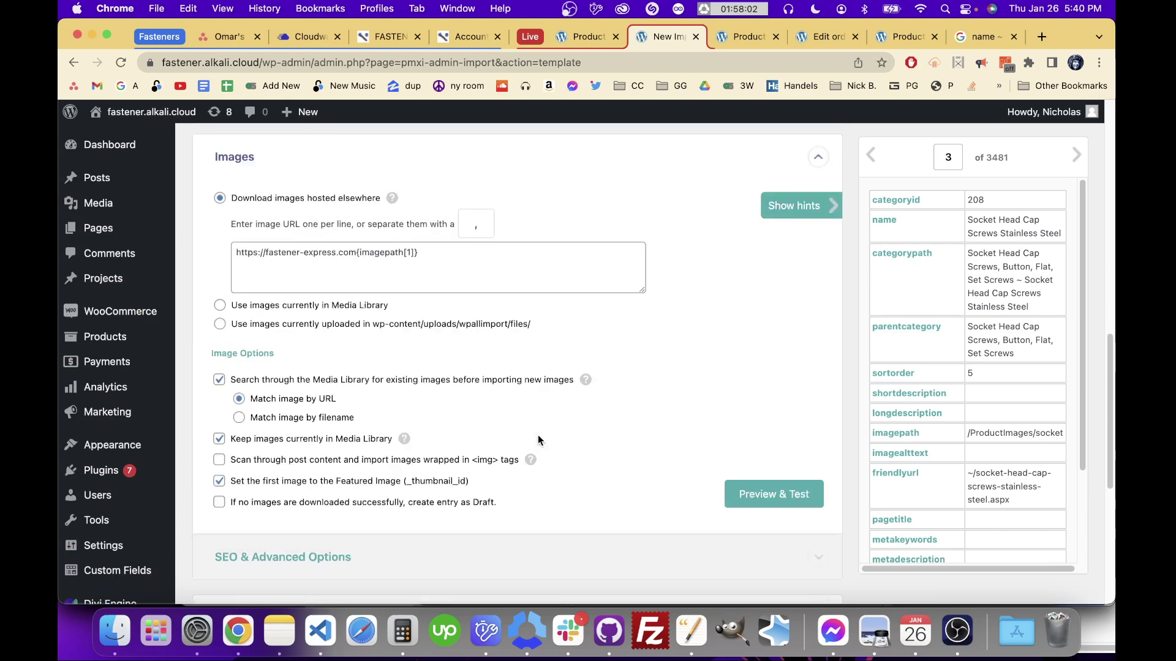
scroll(649, 483, "down", 10)
scroll(643, 490, "up", 3)
scroll(638, 497, "up", 2)
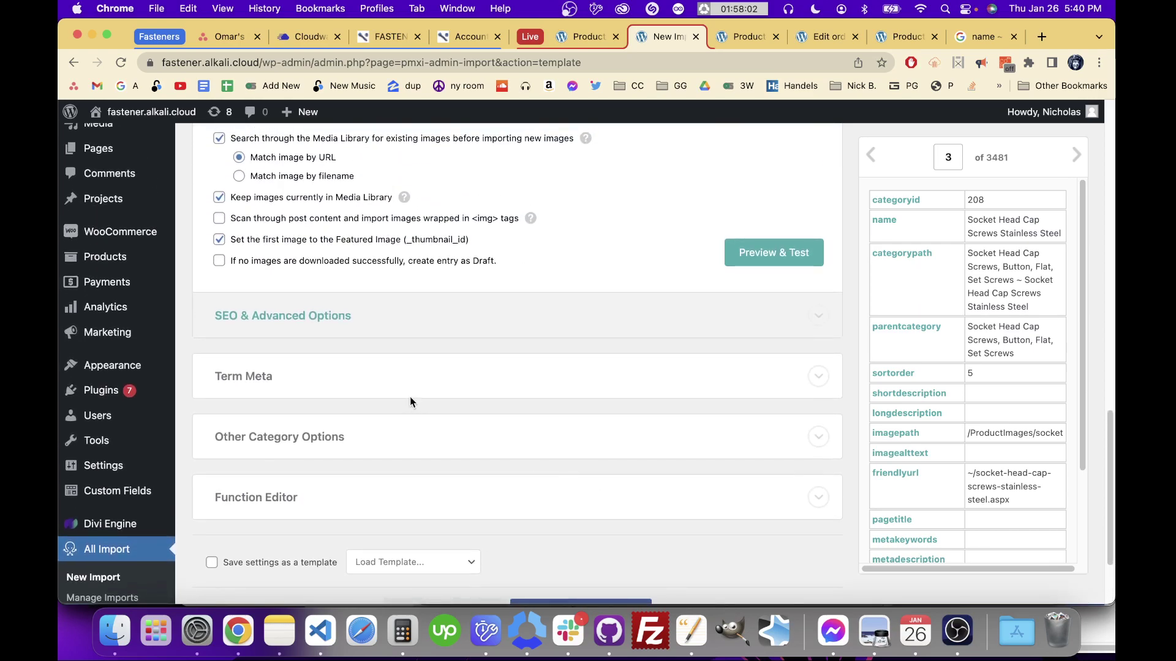
Step: Expand Other Category Options to check the parent term, slug and display type, and continue to step 4
left_click(370, 437)
scroll(497, 402, "down", 12)
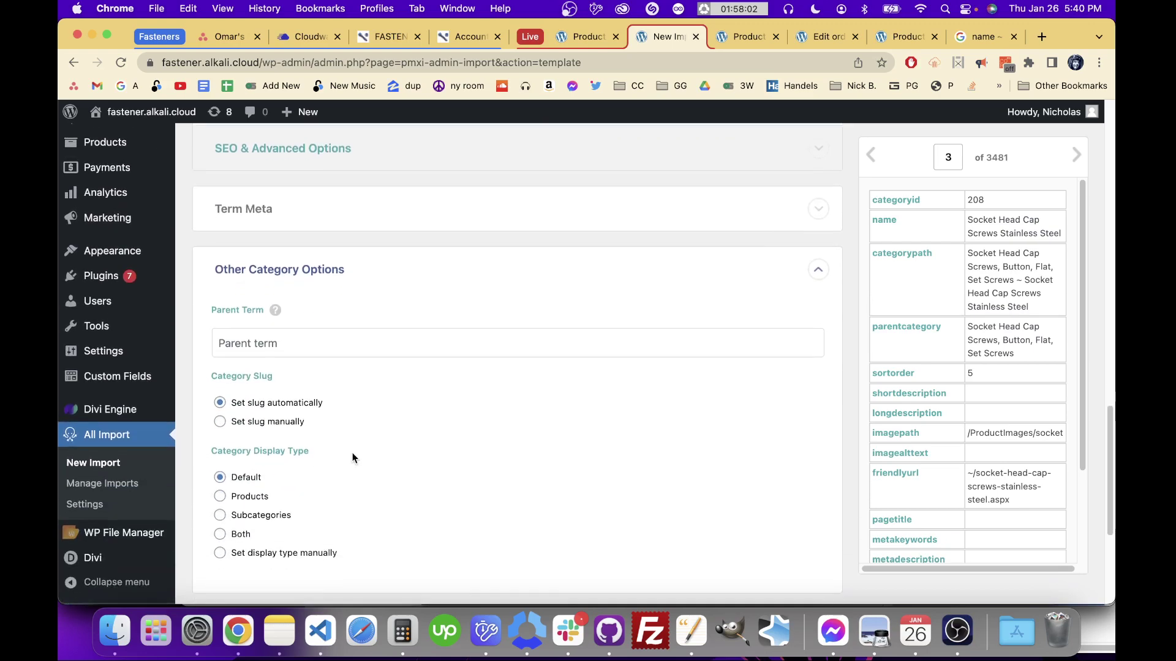
left_click(594, 495)
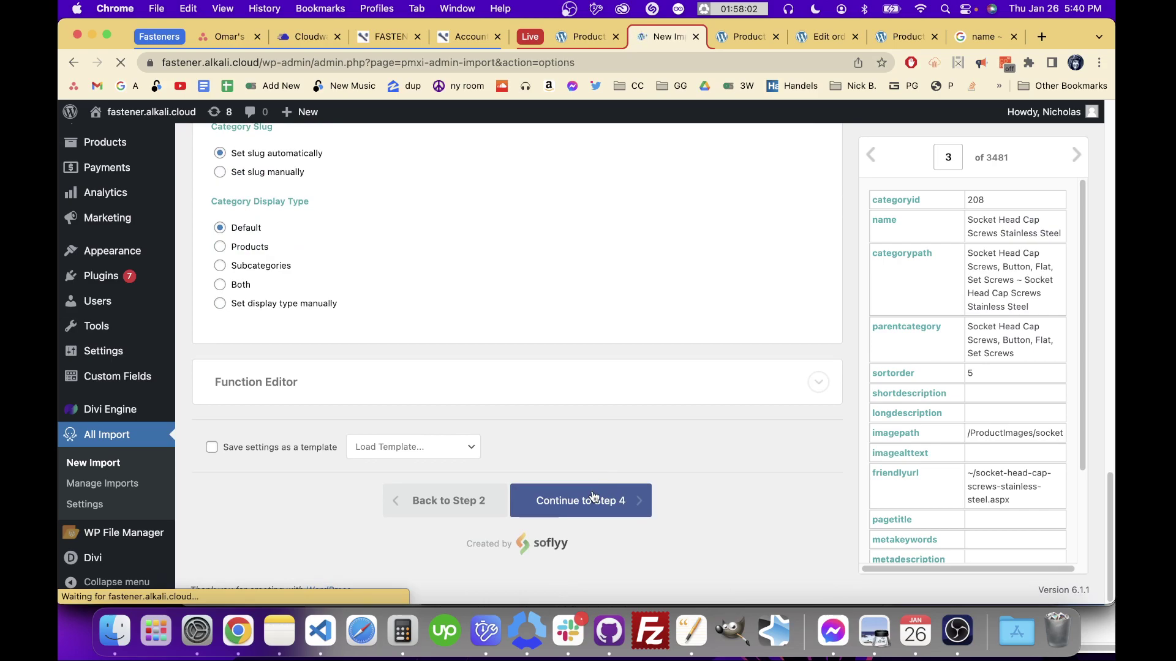
Step: Match the file's records to existing product categories by Name, using the name element {name[1]}
scroll(593, 496, "down", 5)
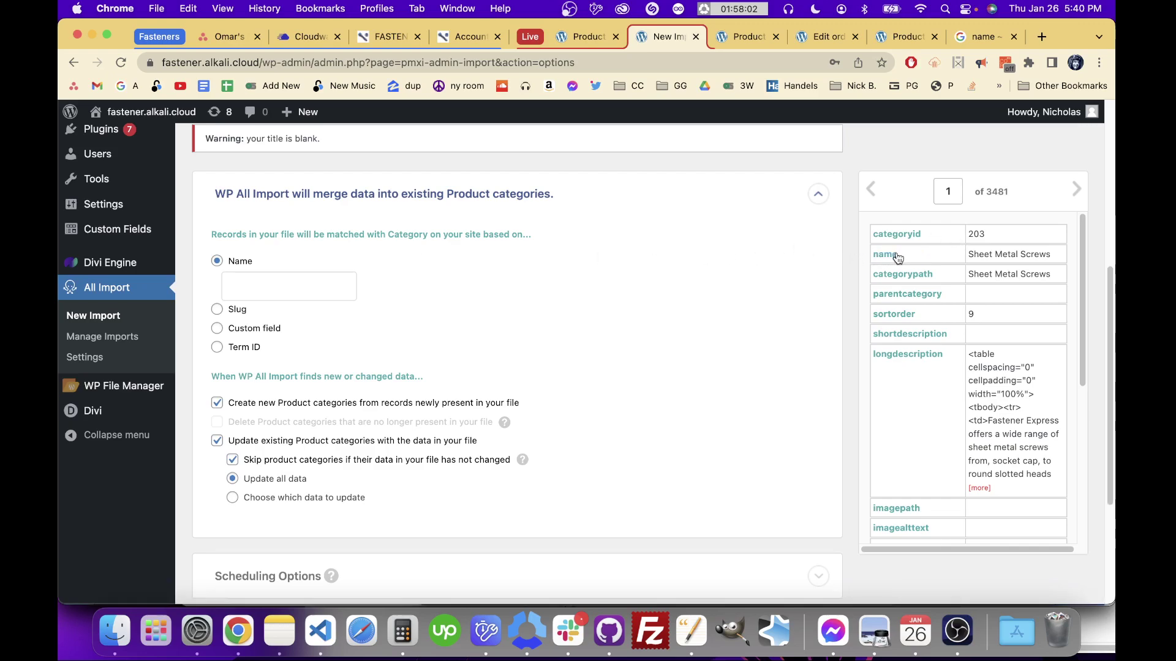
left_click_drag(893, 256, 228, 286)
left_click(335, 292)
scroll(335, 291, "down", 1)
scroll(335, 292, "down", 1)
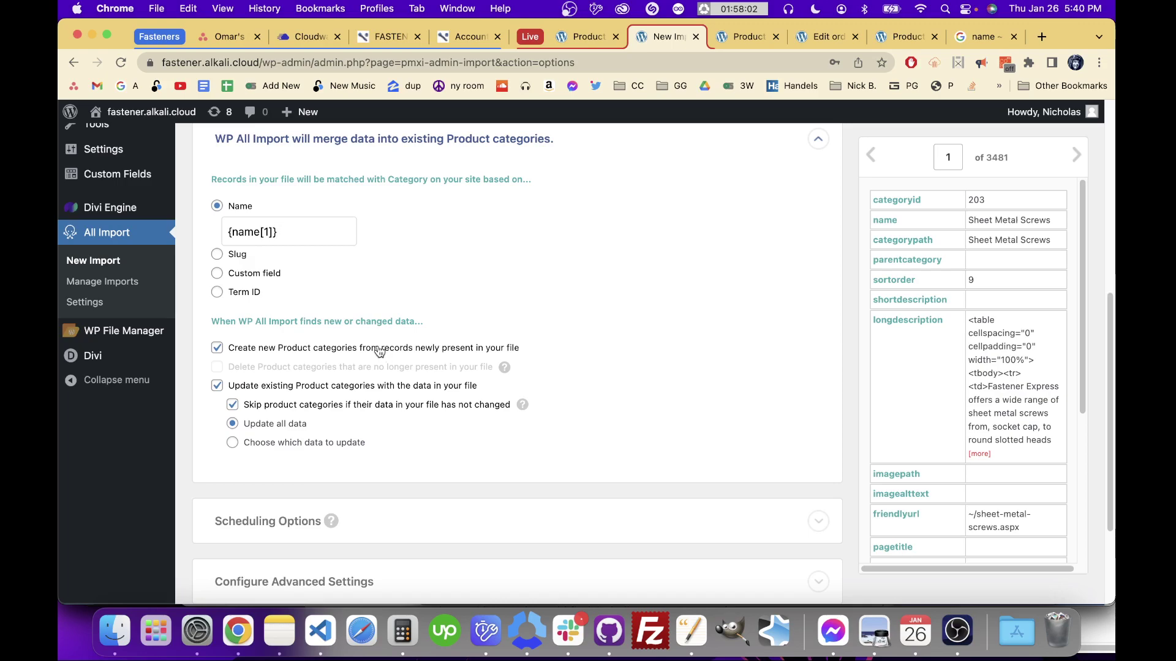
Step: Turn off creating new Product categories from records newly present in the file
scroll(283, 314, "down", 1)
scroll(283, 313, "down", 3)
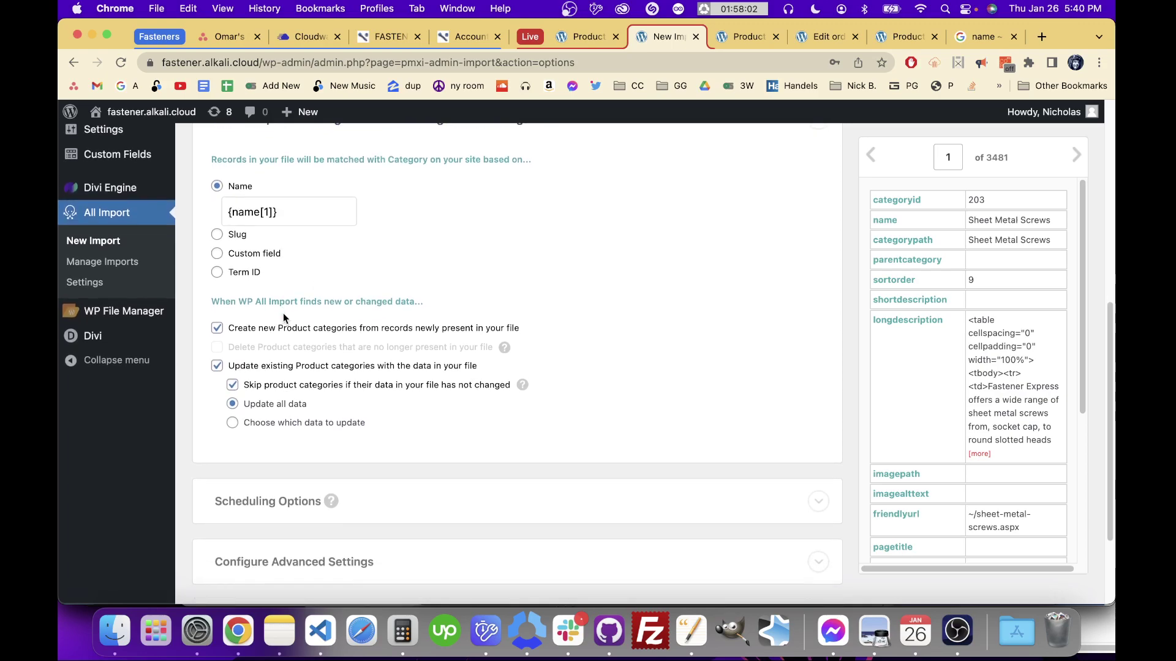
scroll(283, 313, "up", 5)
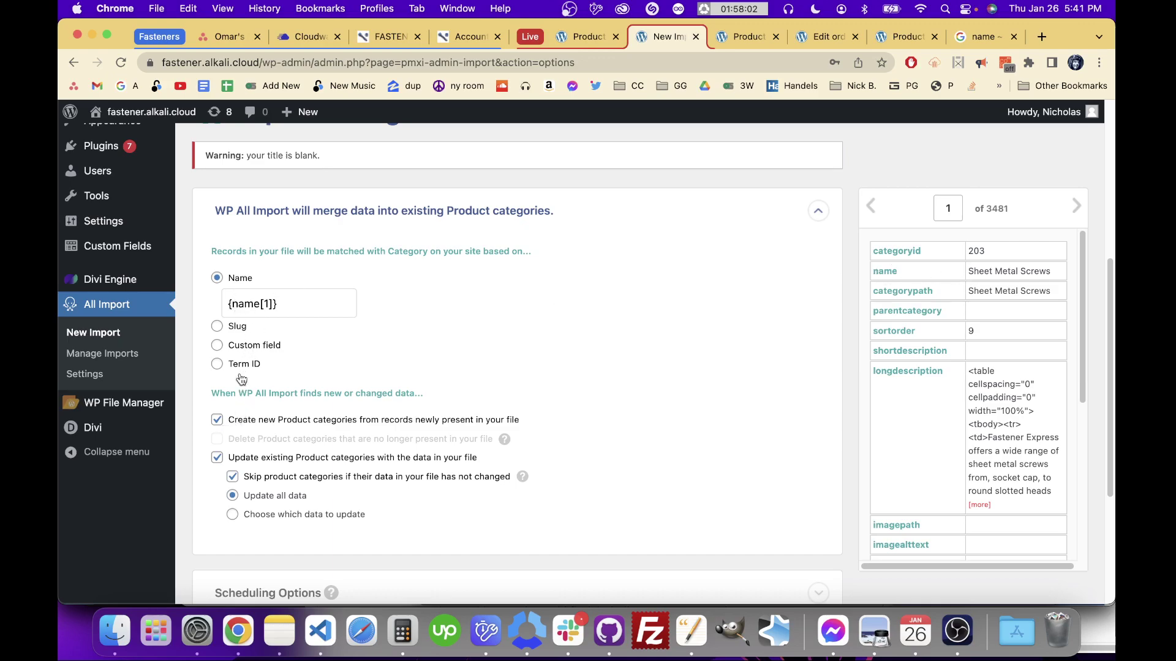
scroll(367, 443, "down", 1)
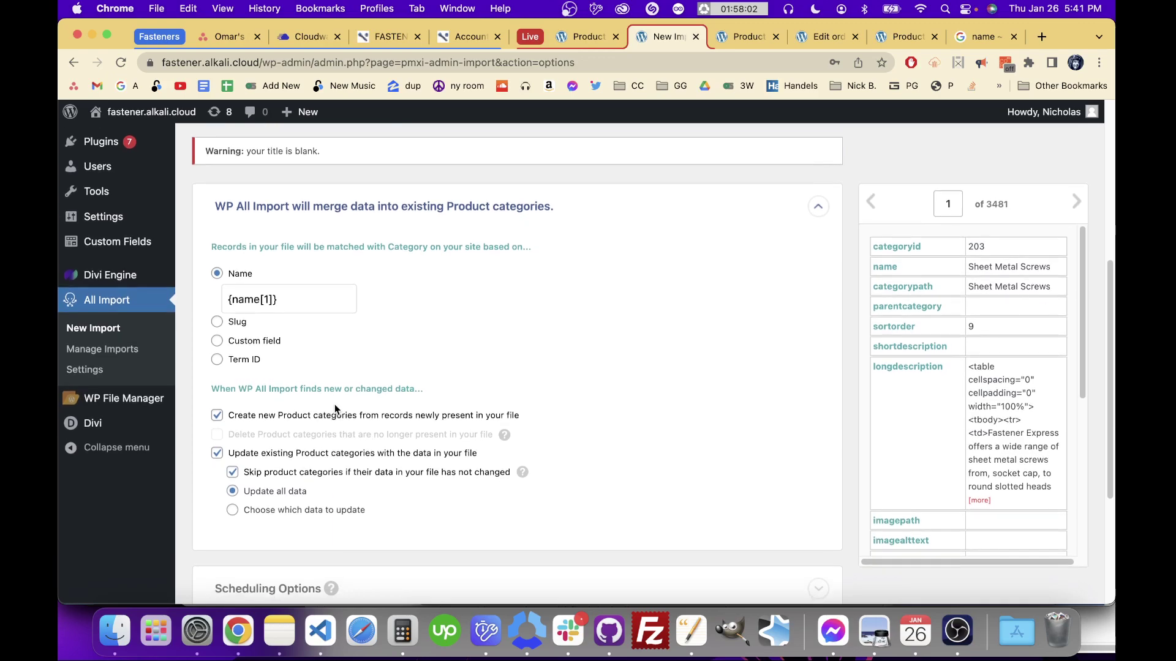
scroll(334, 404, "down", 2)
scroll(325, 356, "down", 1)
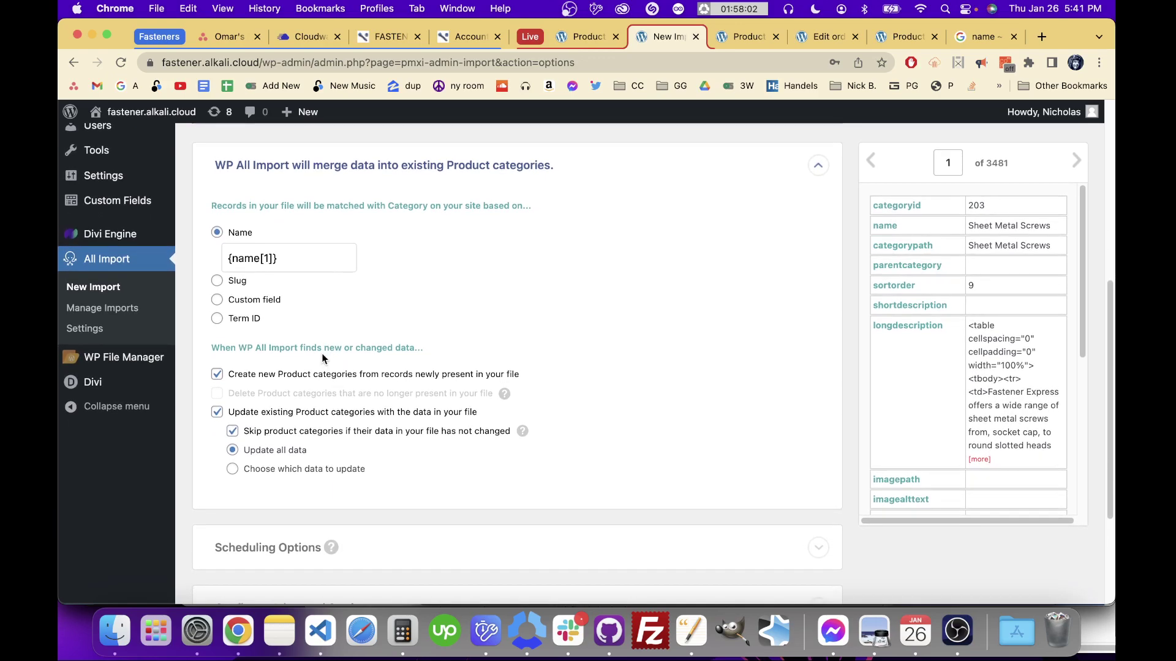
scroll(413, 351, "down", 1)
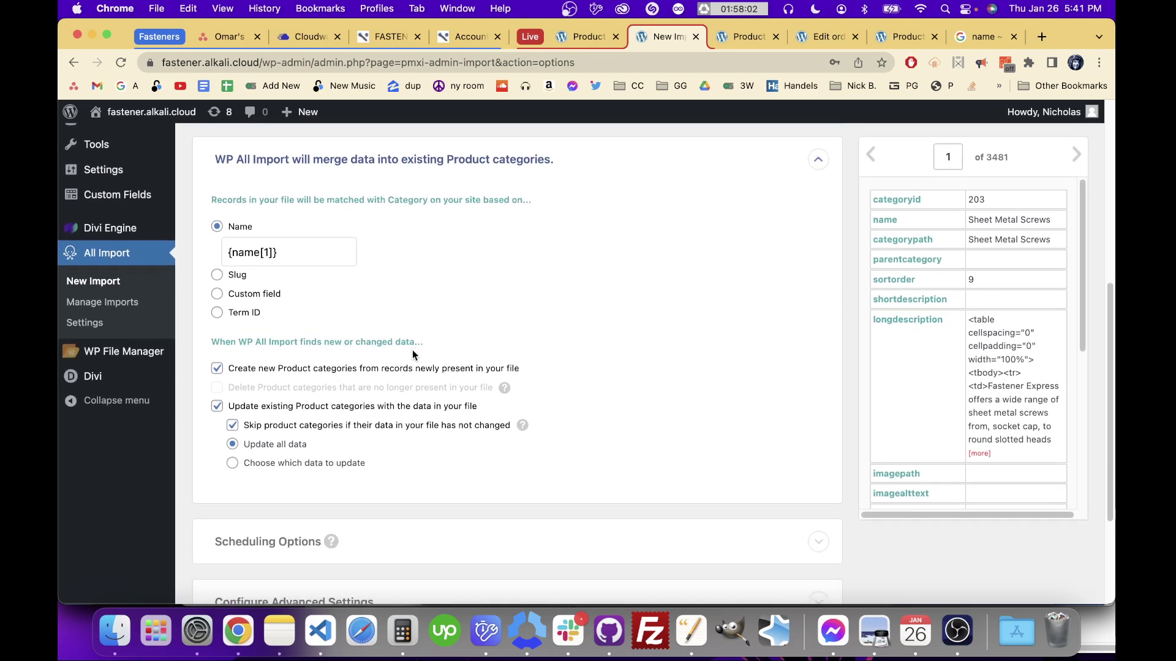
left_click(216, 366)
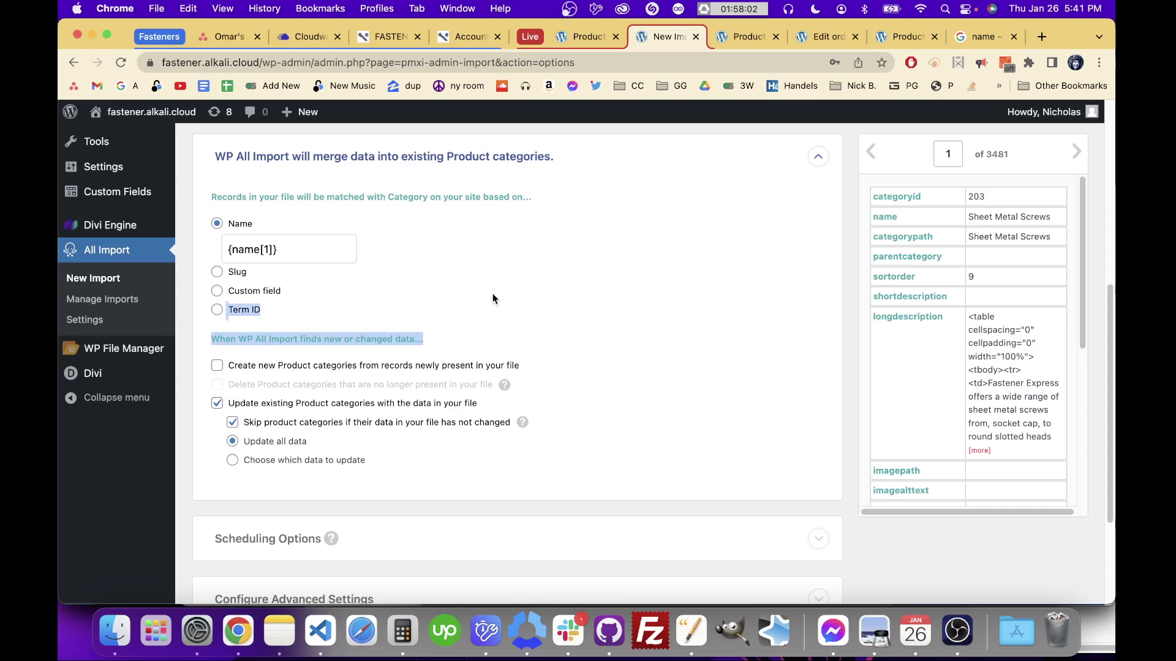
left_click(504, 366)
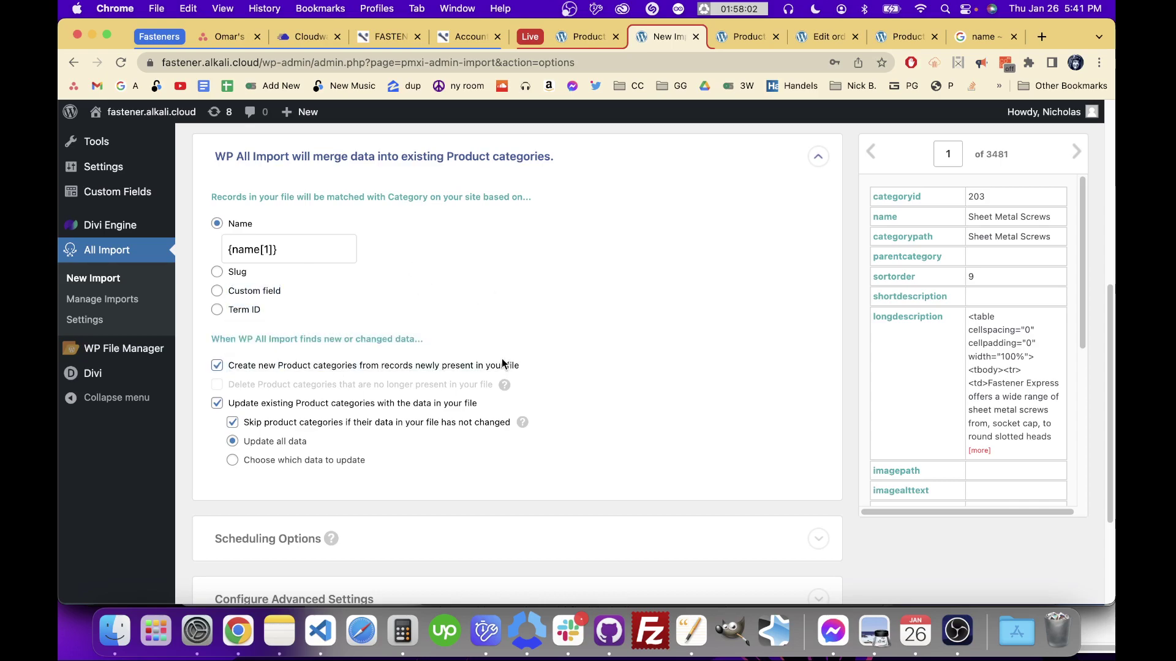
scroll(556, 336, "down", 3)
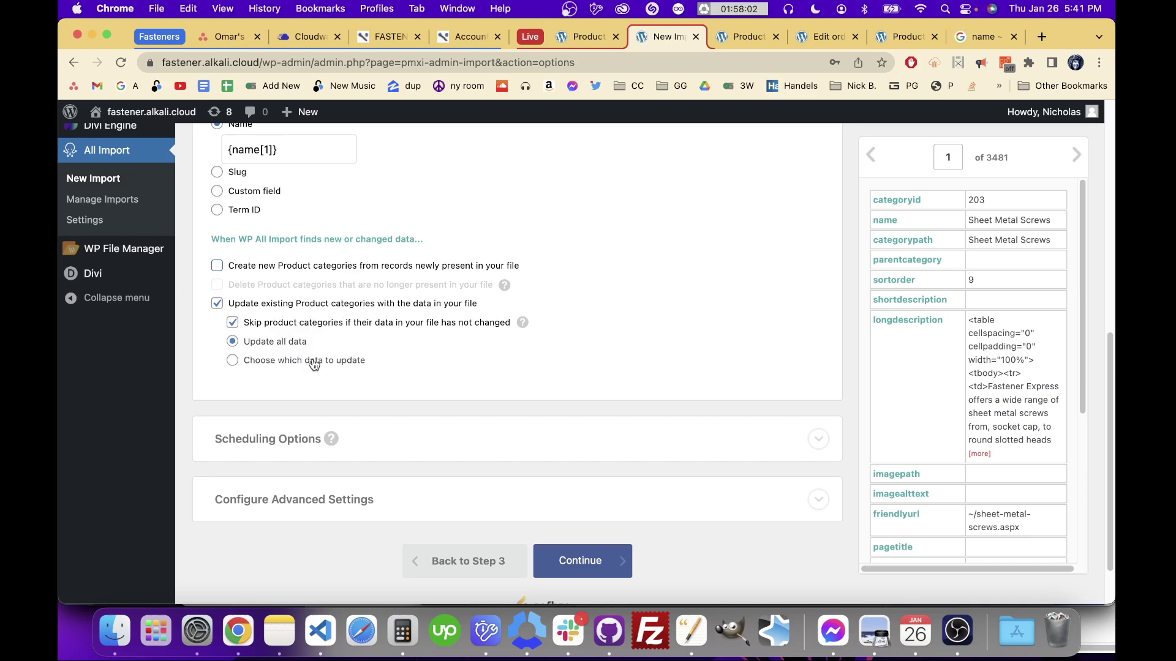
Step: Limit updating of existing categories to chosen data, clearing all fields and selecting only Description and Images
left_click(264, 365)
scroll(263, 367, "down", 3)
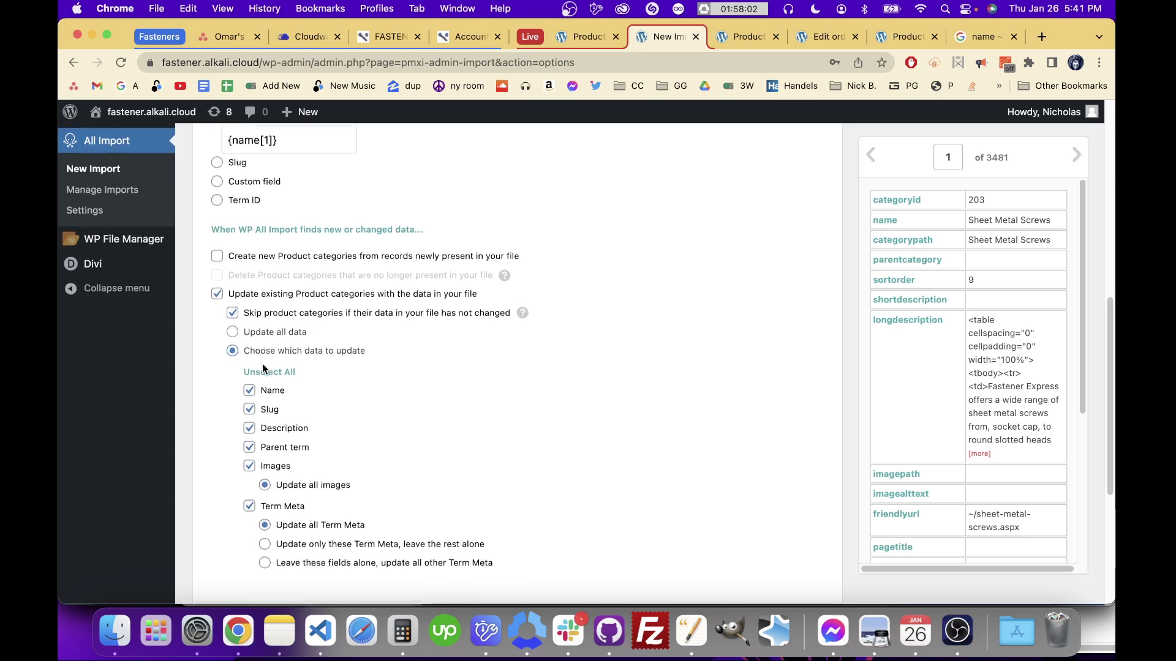
left_click(275, 341)
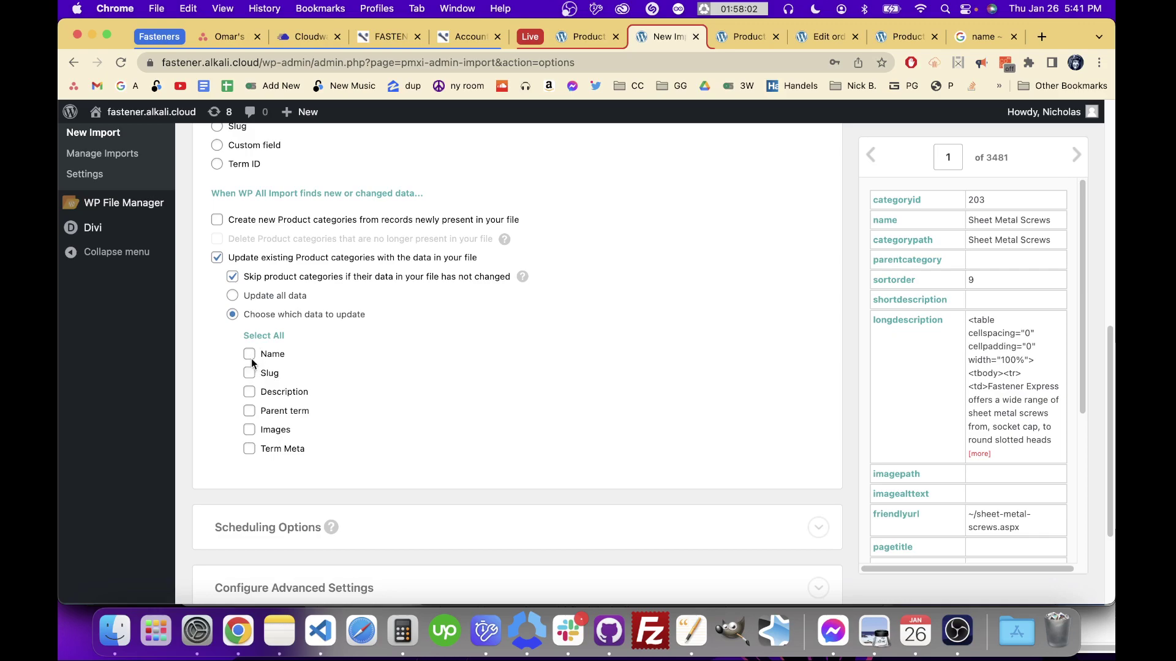
scroll(249, 393, "down", 1)
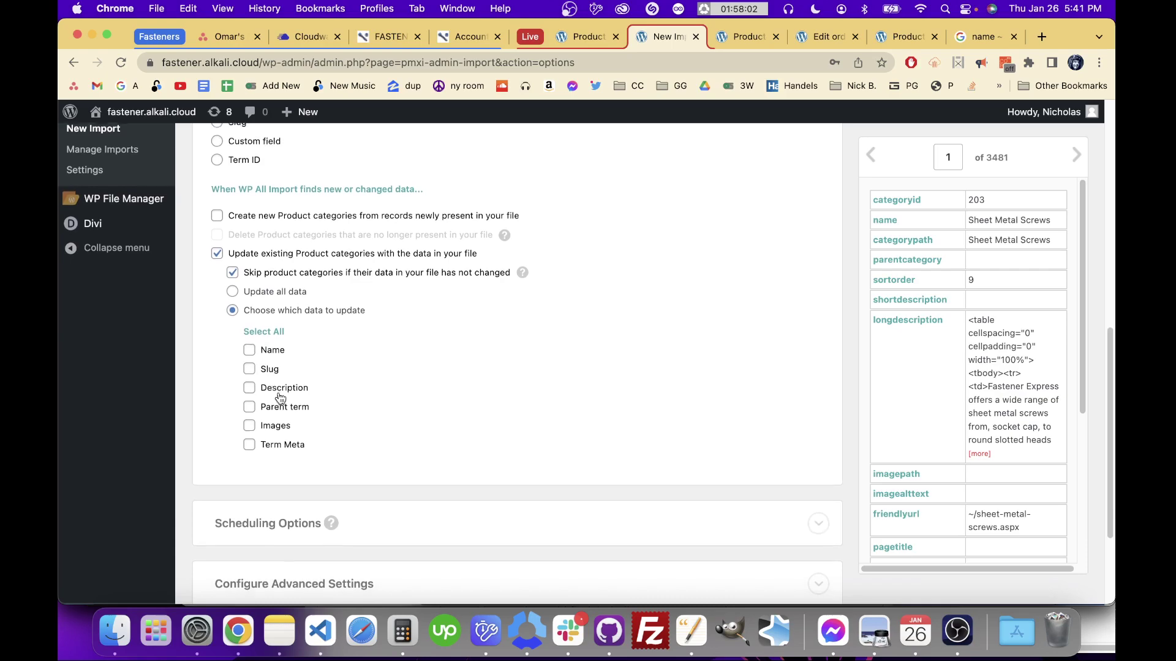
scroll(270, 395, "down", 1)
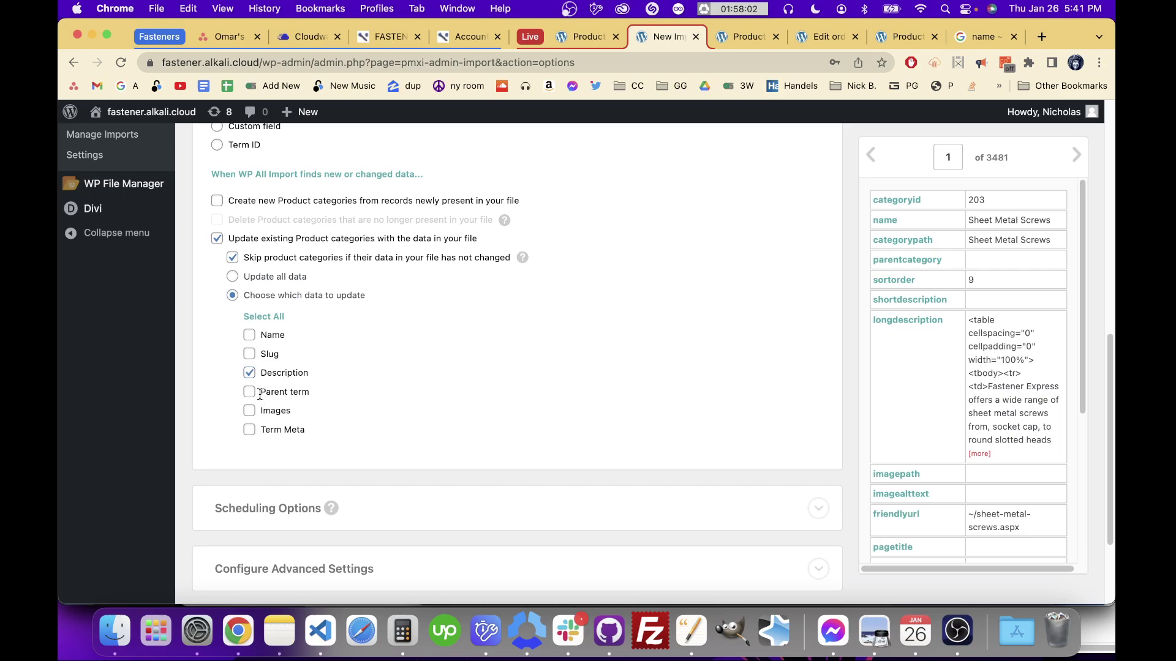
scroll(258, 393, "down", 1)
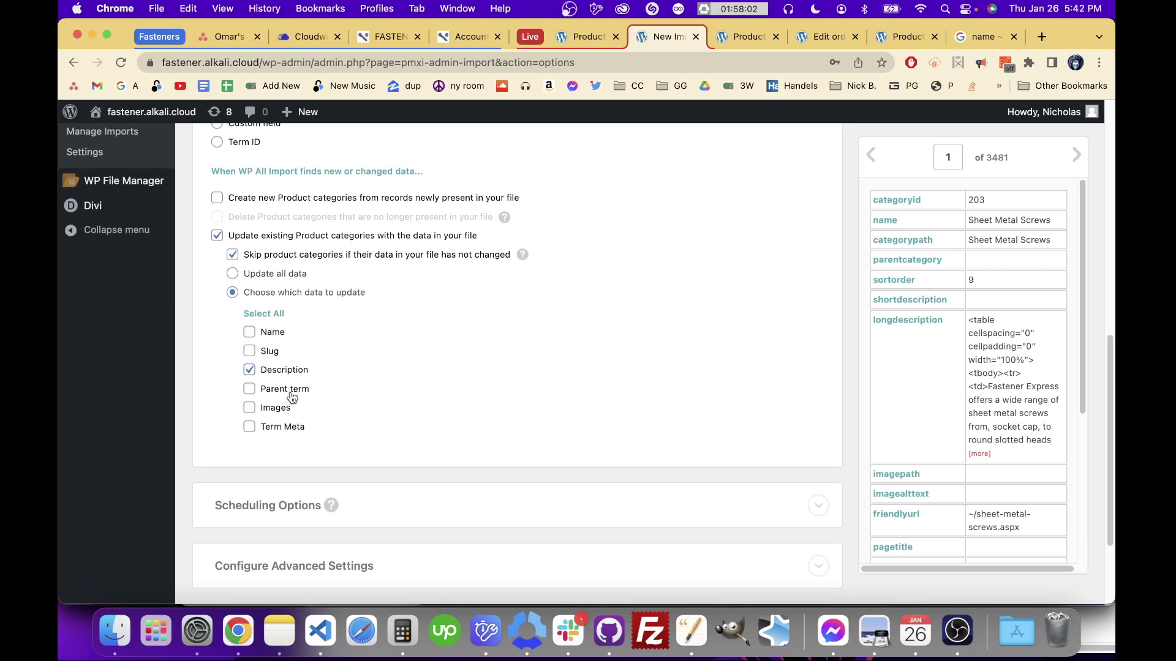
left_click(249, 408)
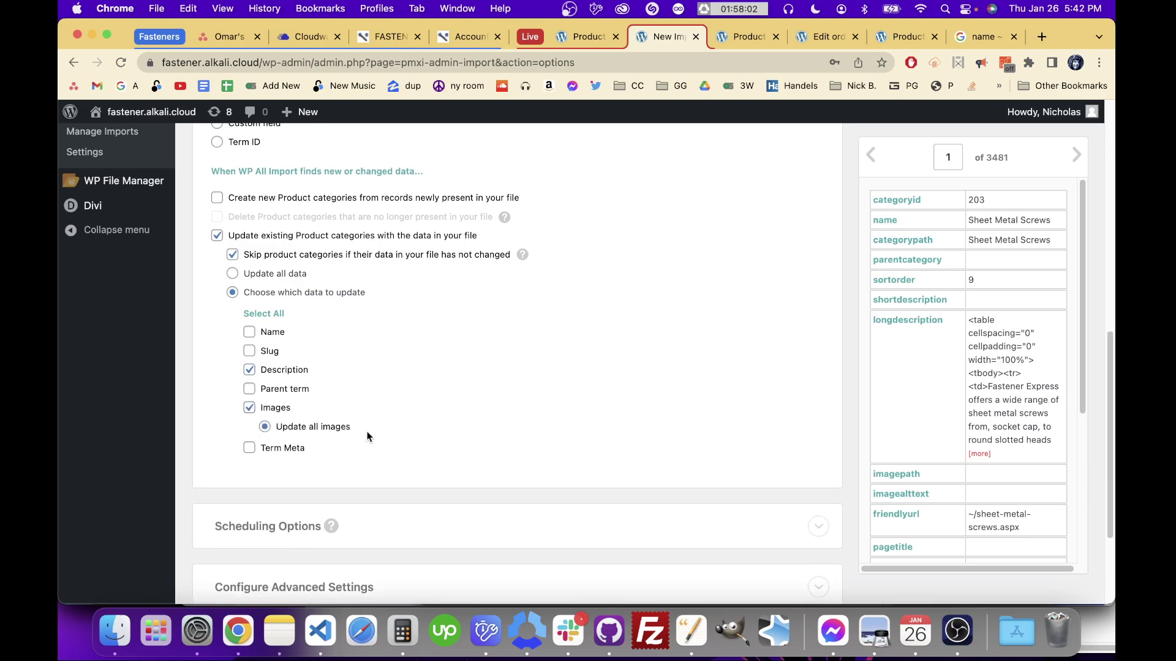
Step: Check the Term Meta update options, and clear Term Meta and Description to leave only Images selected for updating
left_click(250, 449)
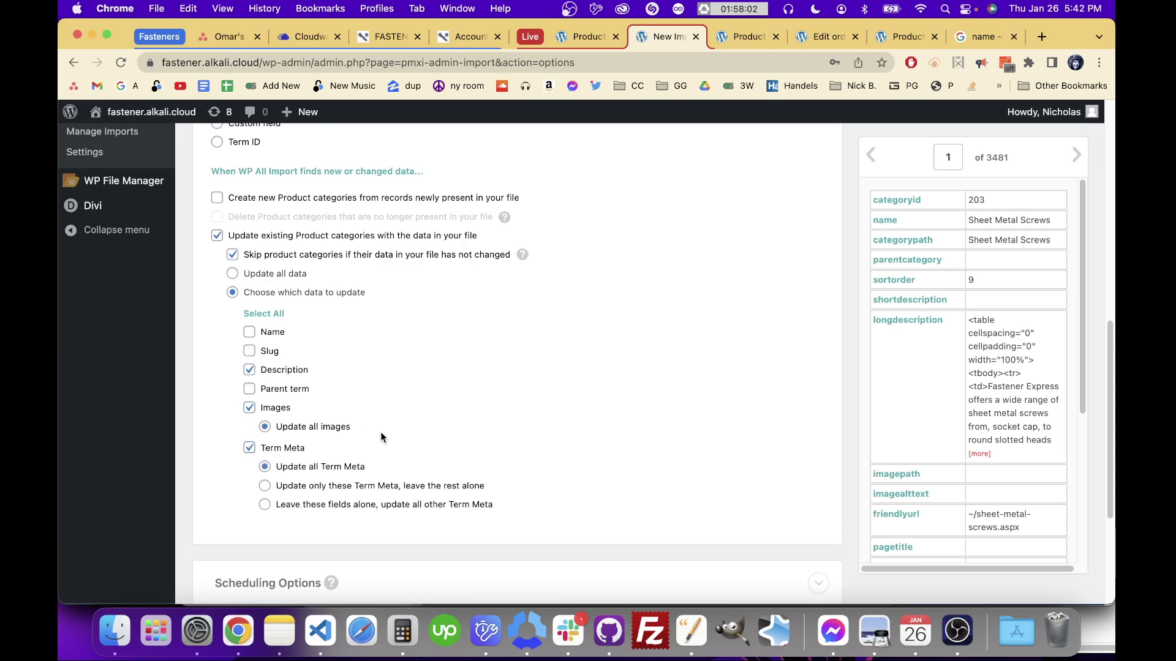
left_click(249, 447)
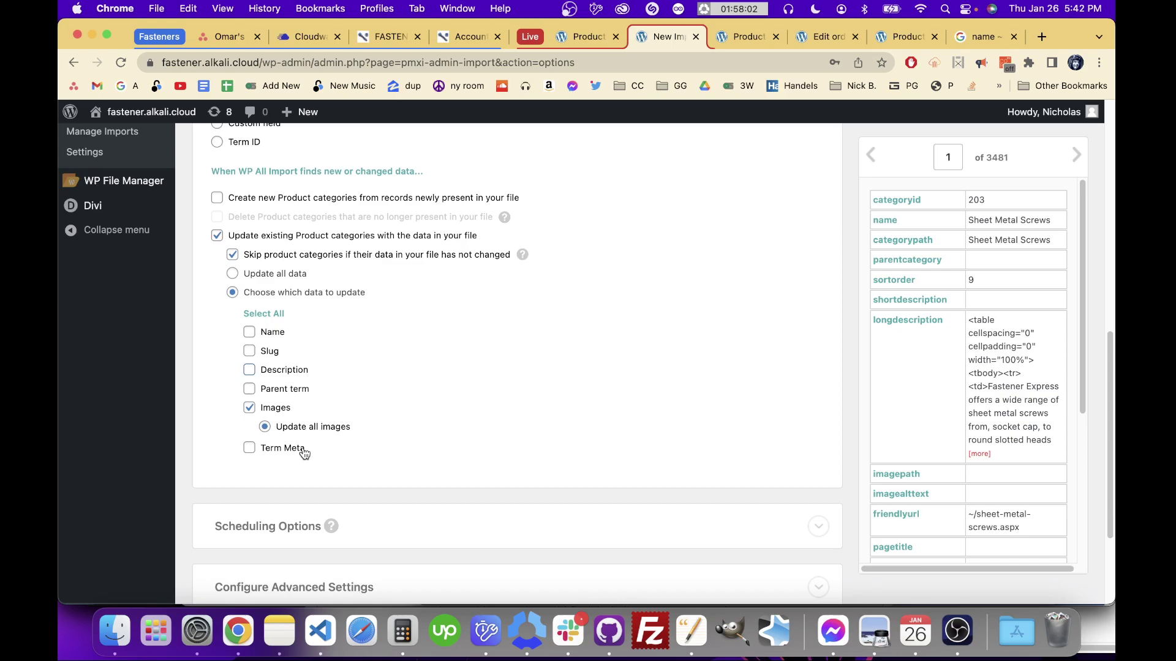
left_click_drag(357, 462, 384, 292)
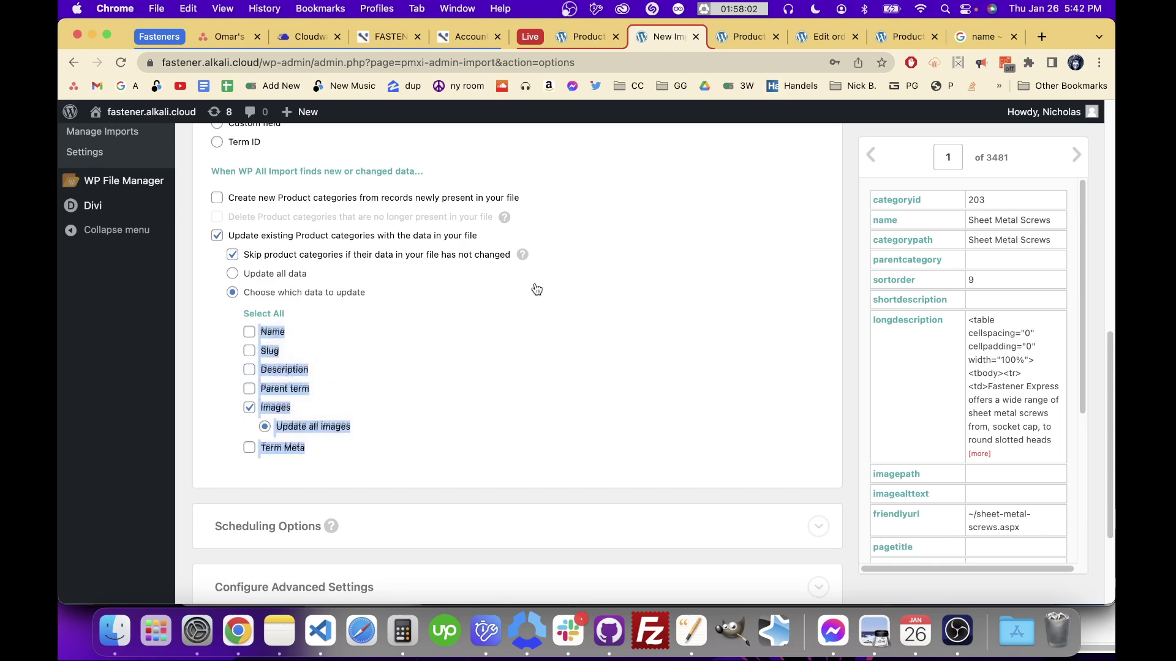
left_click(730, 261)
Step: Open the Product categories list in a new browser tab and look through the category images
scroll(730, 261, "up", 10)
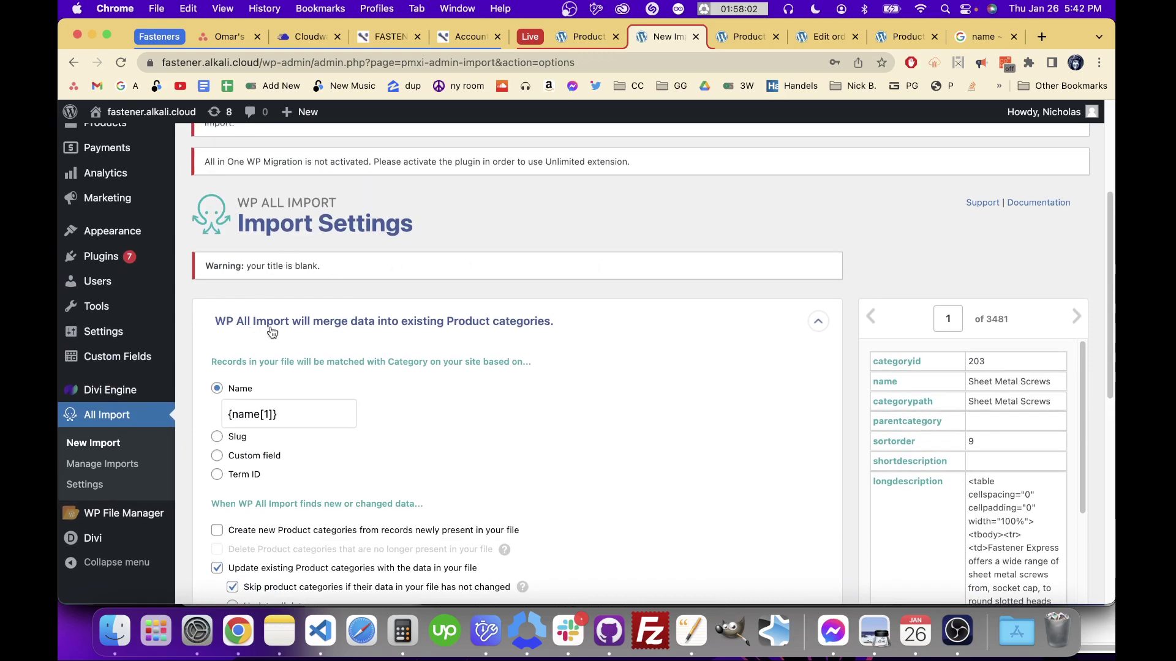
scroll(281, 257, "down", 10)
scroll(274, 332, "up", 4)
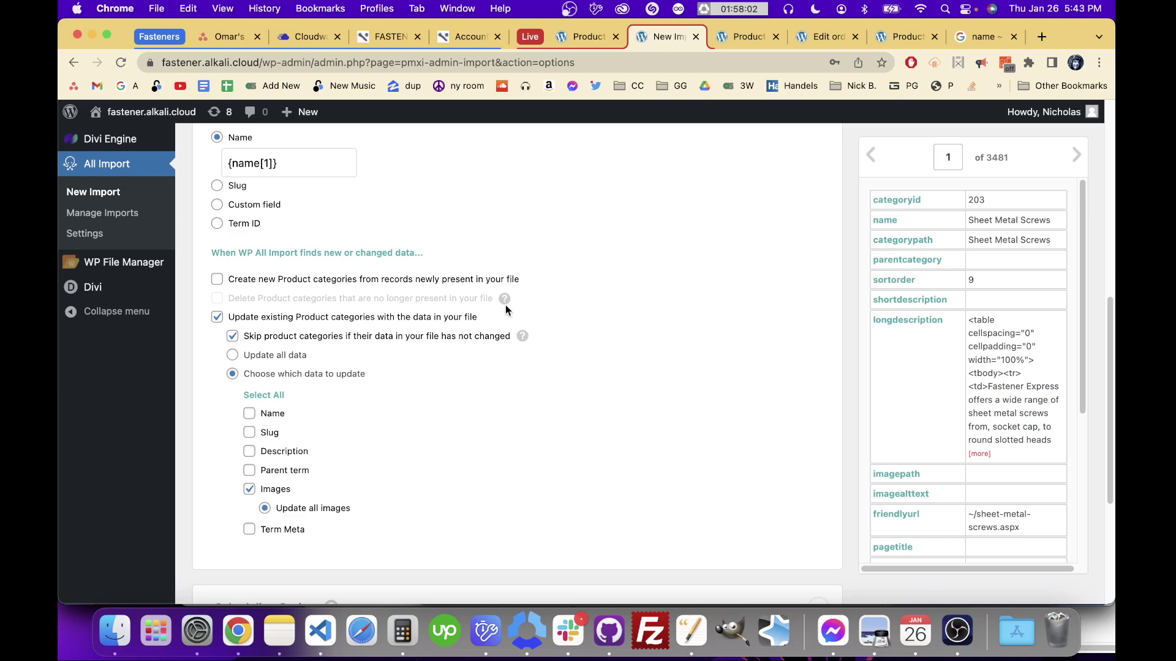
scroll(410, 310, "up", 1)
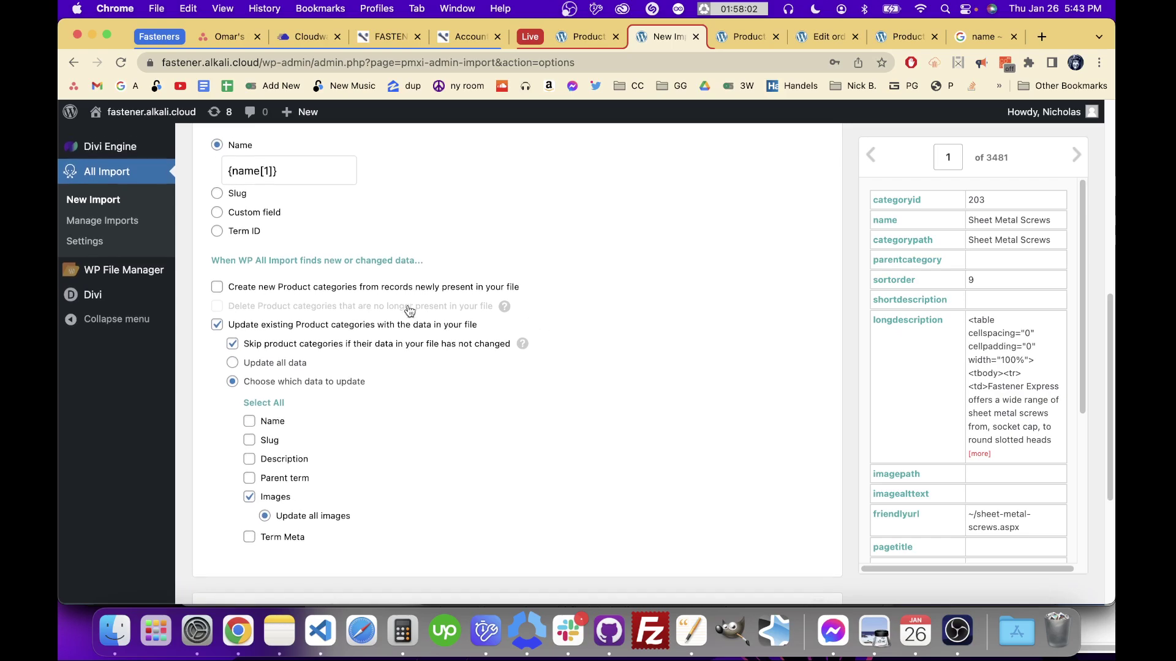
scroll(409, 310, "up", 5)
mouse_move(118, 213)
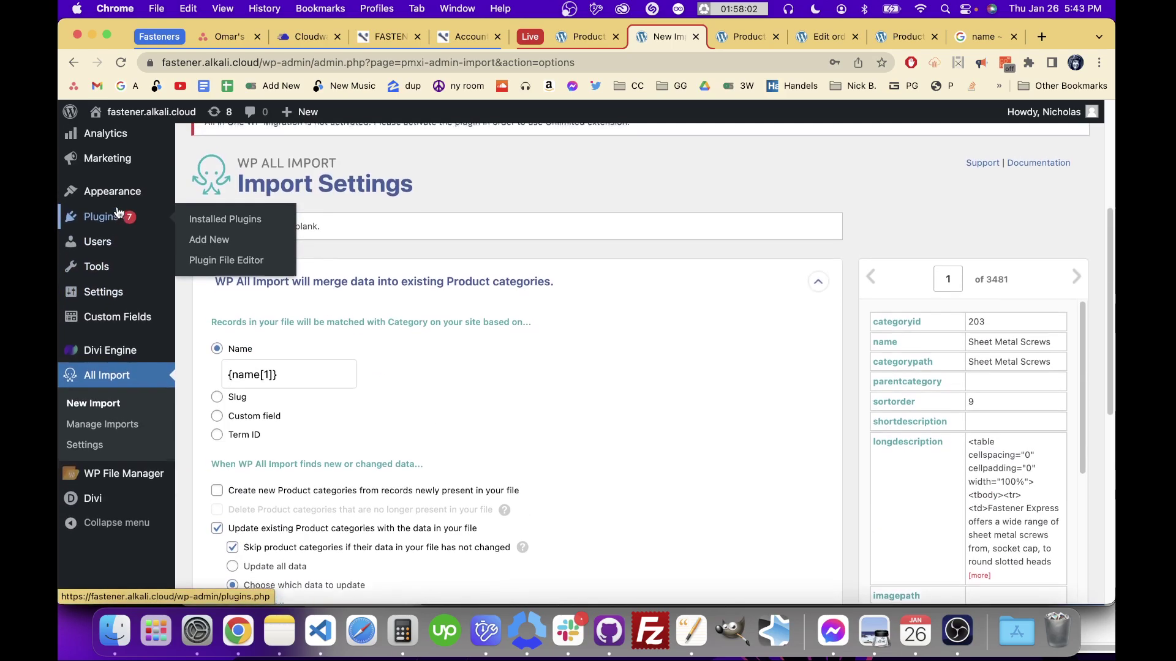
scroll(118, 213, "up", 5)
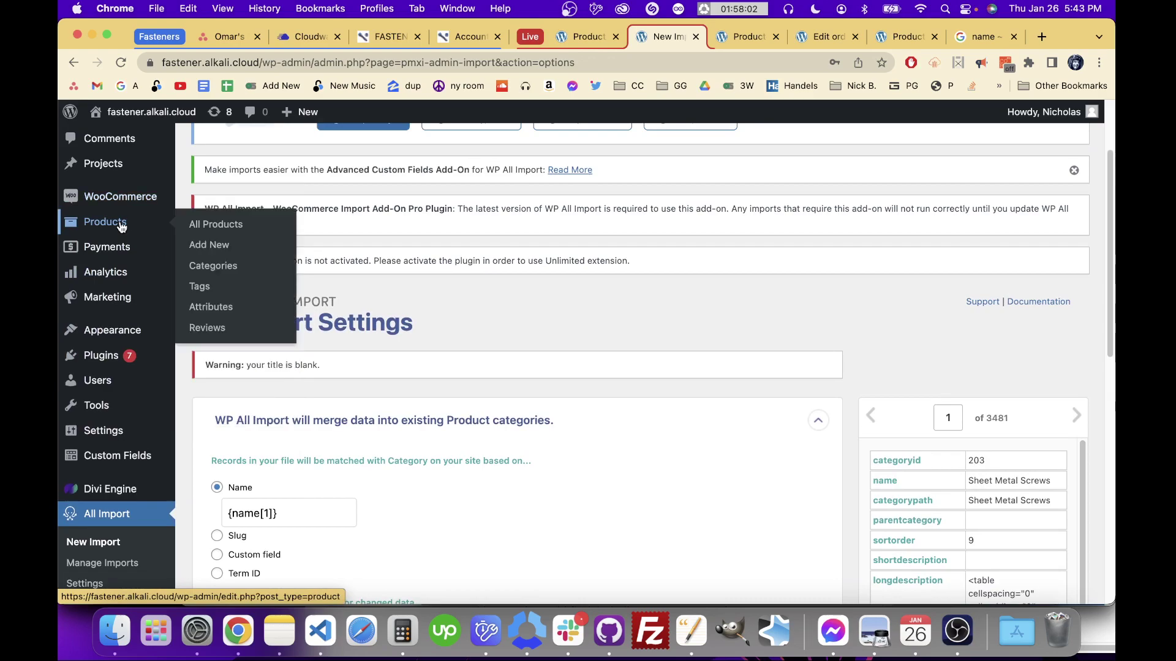
left_click(211, 265, "super")
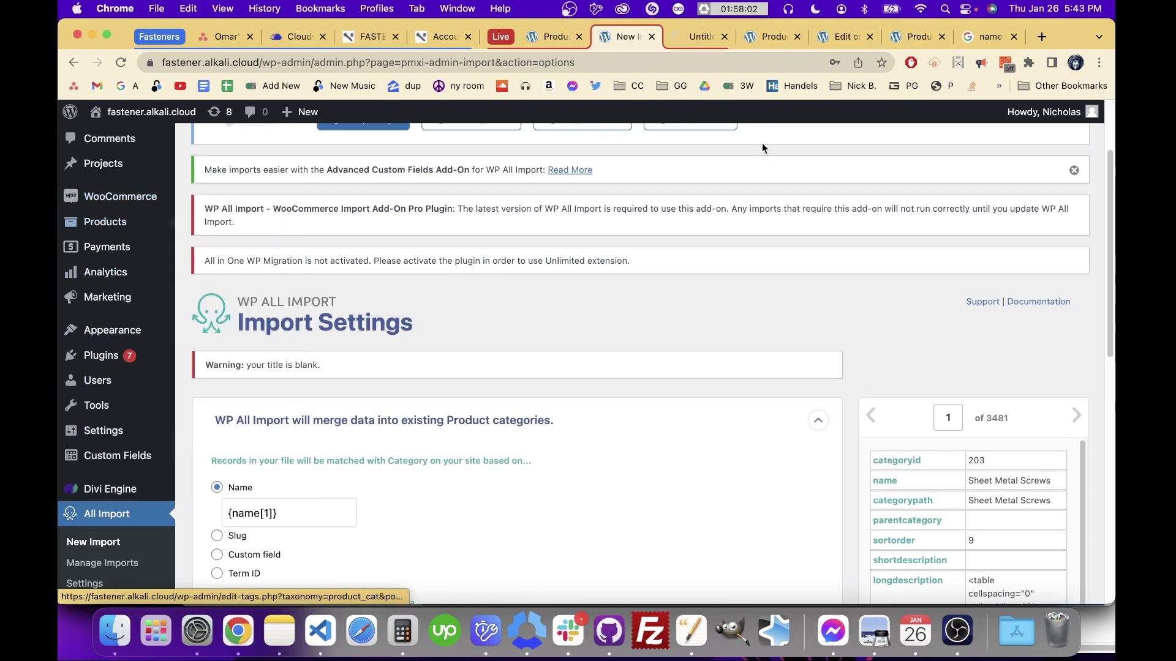
left_click(695, 32)
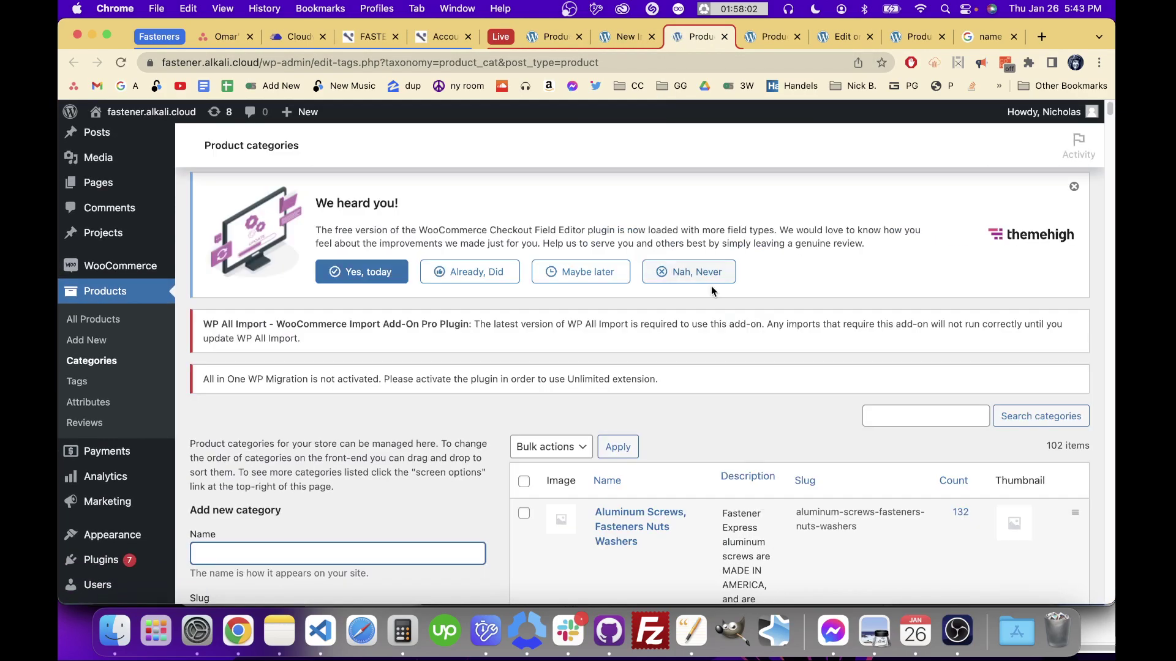
scroll(711, 289, "down", 15)
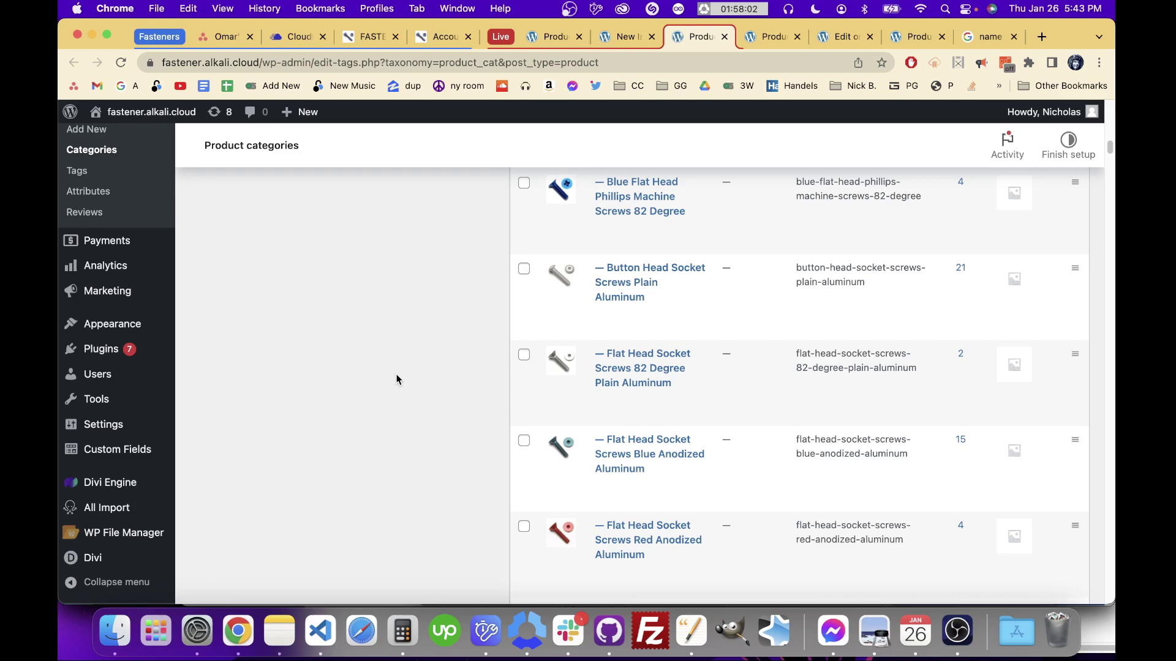
left_click(957, 643)
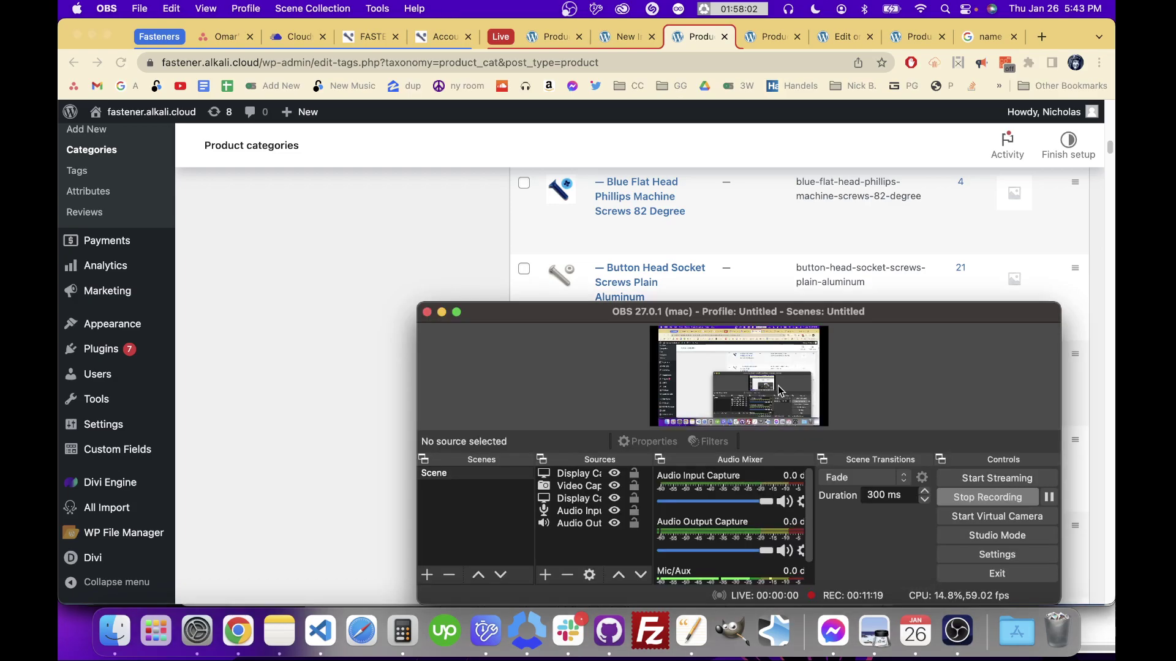